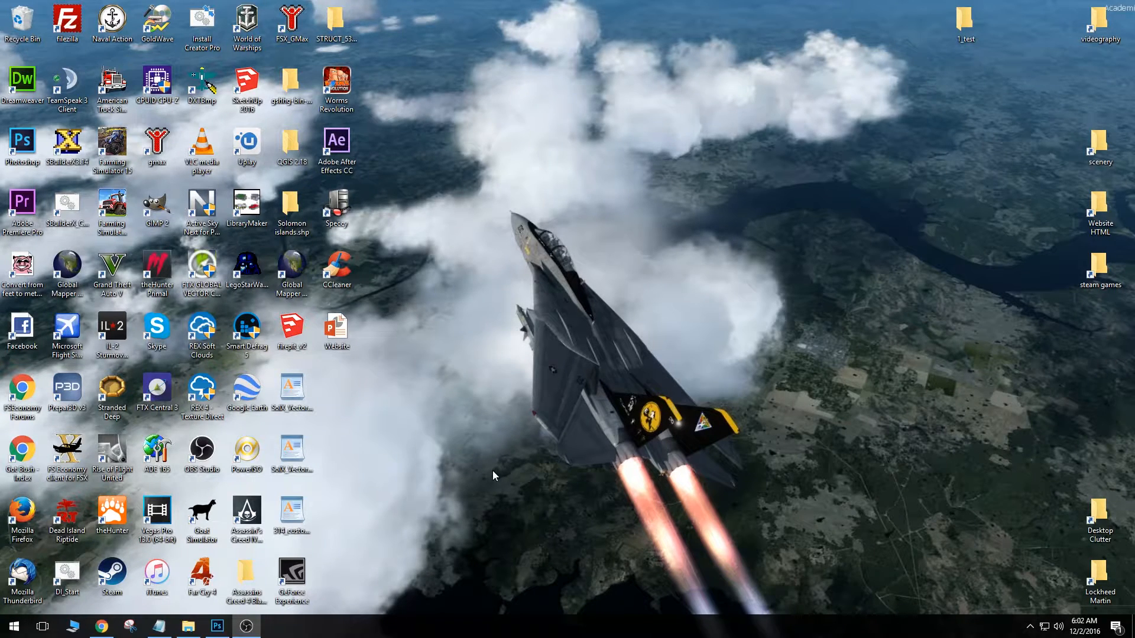
Switch to Chrome and review the NullValue parameter and its suggested 255,255,255 setting in the Resample tool documentation
click(102, 626)
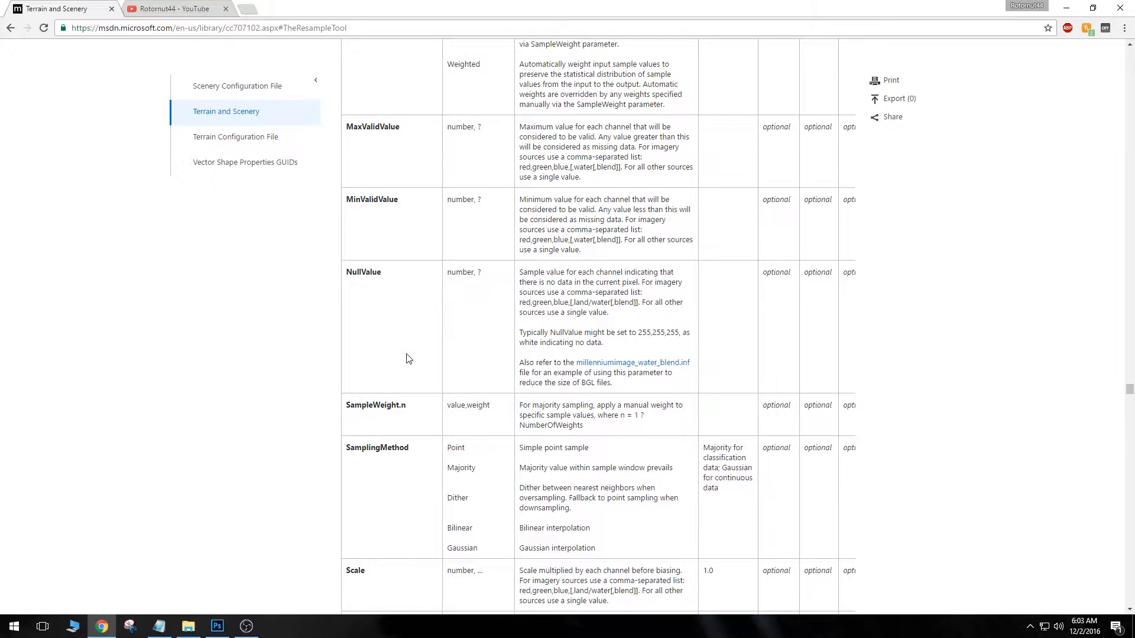
scroll(407, 358, up, 1)
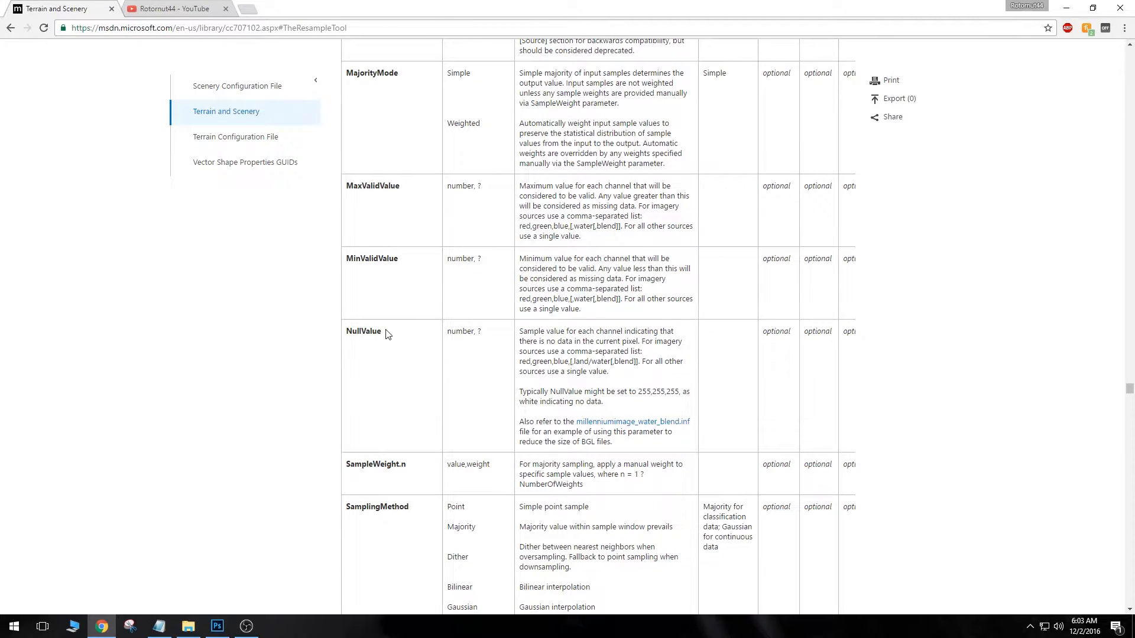
drag(390, 333, 346, 333)
scroll(499, 338, down, 1)
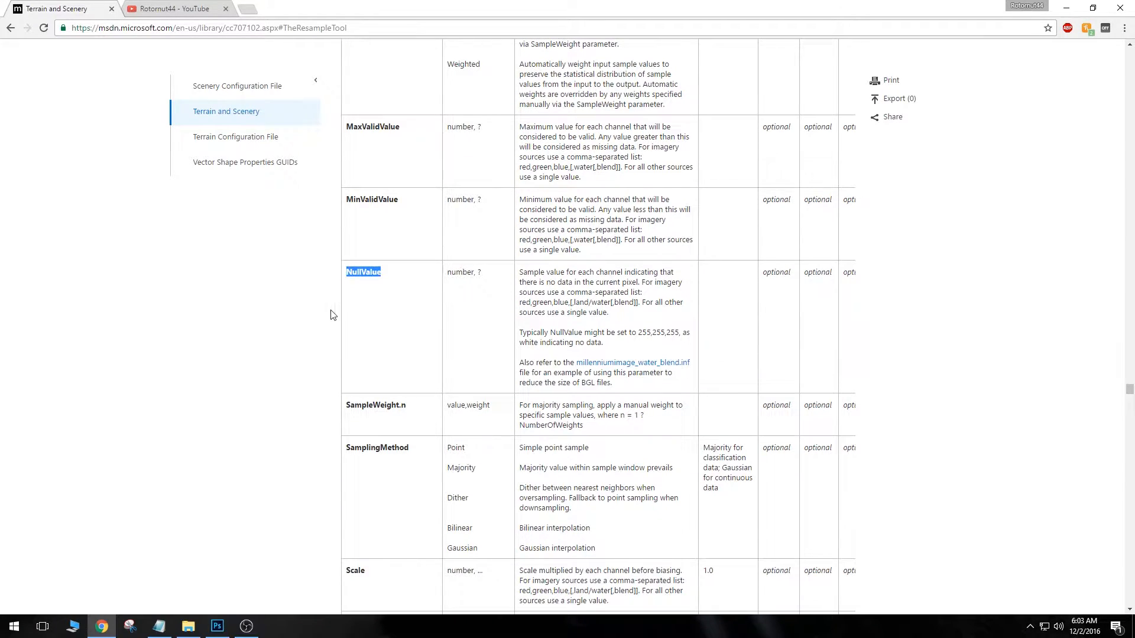
click(427, 310)
drag(638, 333, 680, 333)
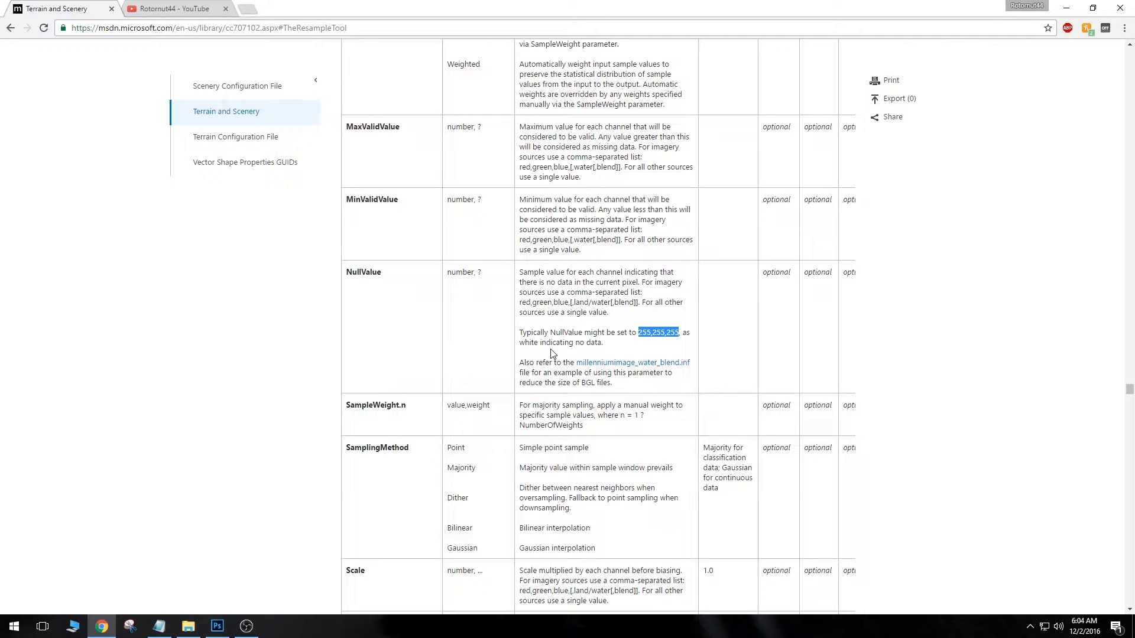
click(613, 351)
Open the setup file "1" from the imagery folder and examine the CompressionQuality line in its Destination section
click(1058, 8)
click(188, 626)
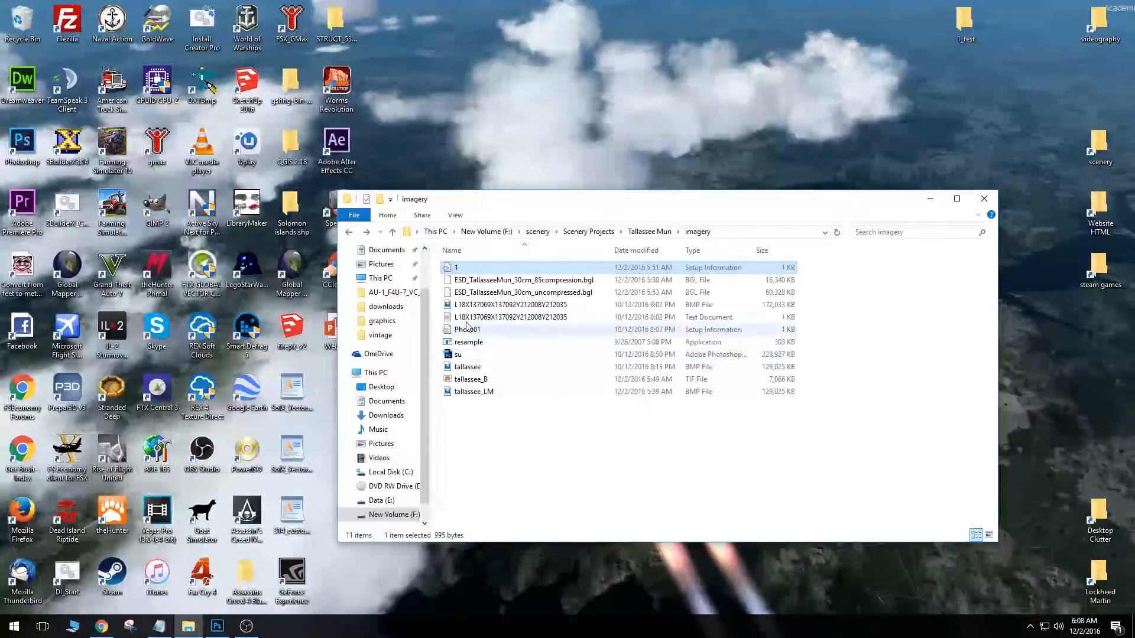
double_click(464, 269)
scroll(457, 433, down, 10)
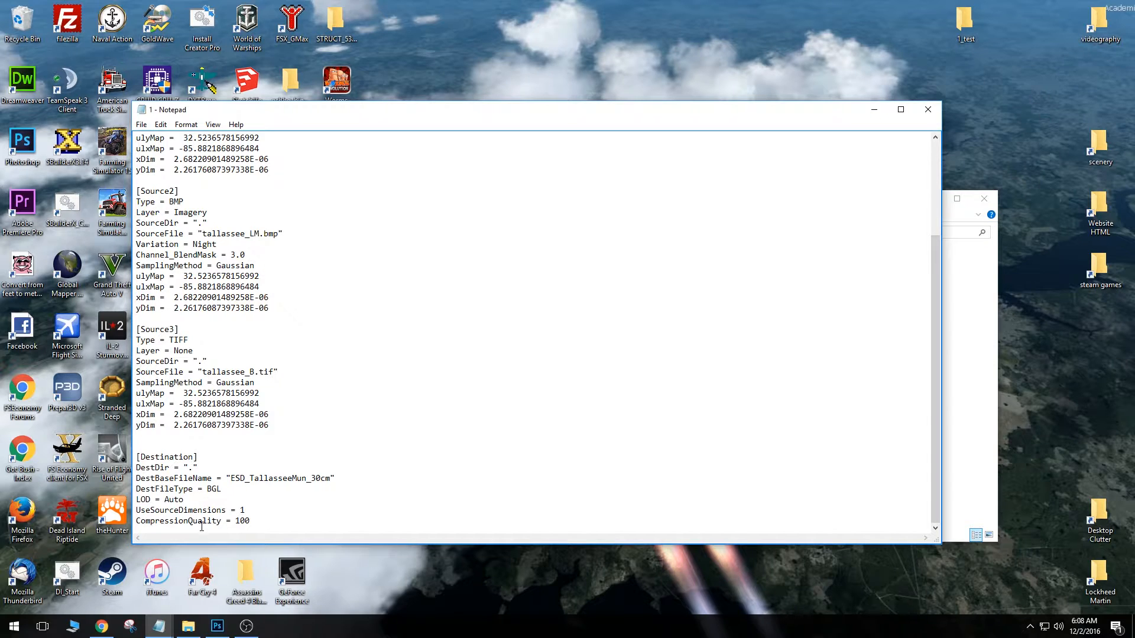
drag(260, 520, 136, 521)
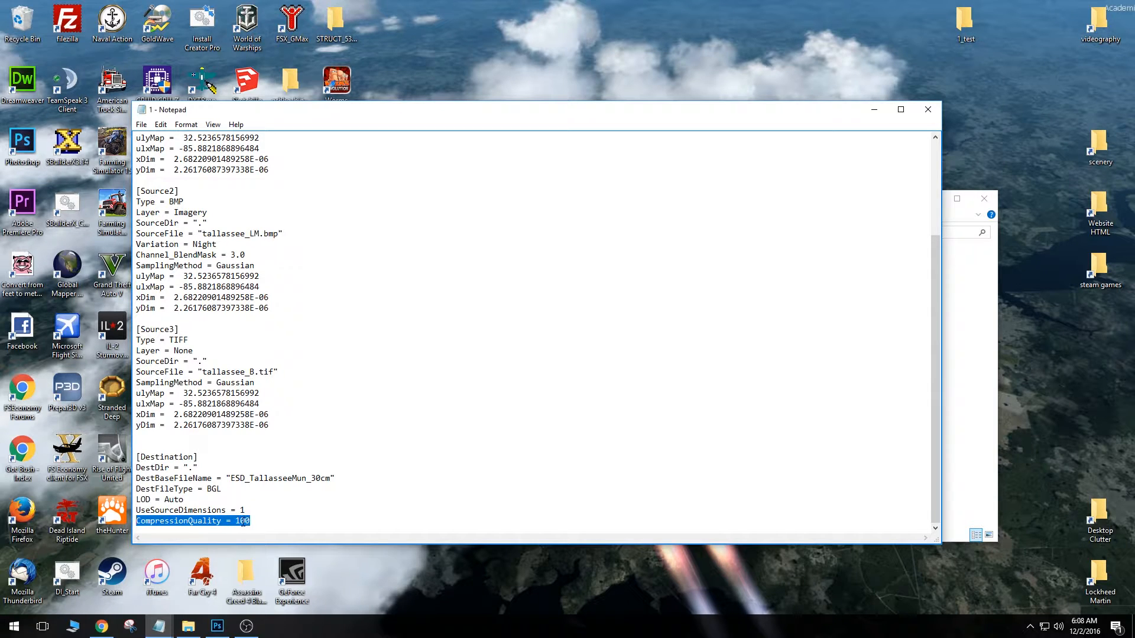
click(261, 522)
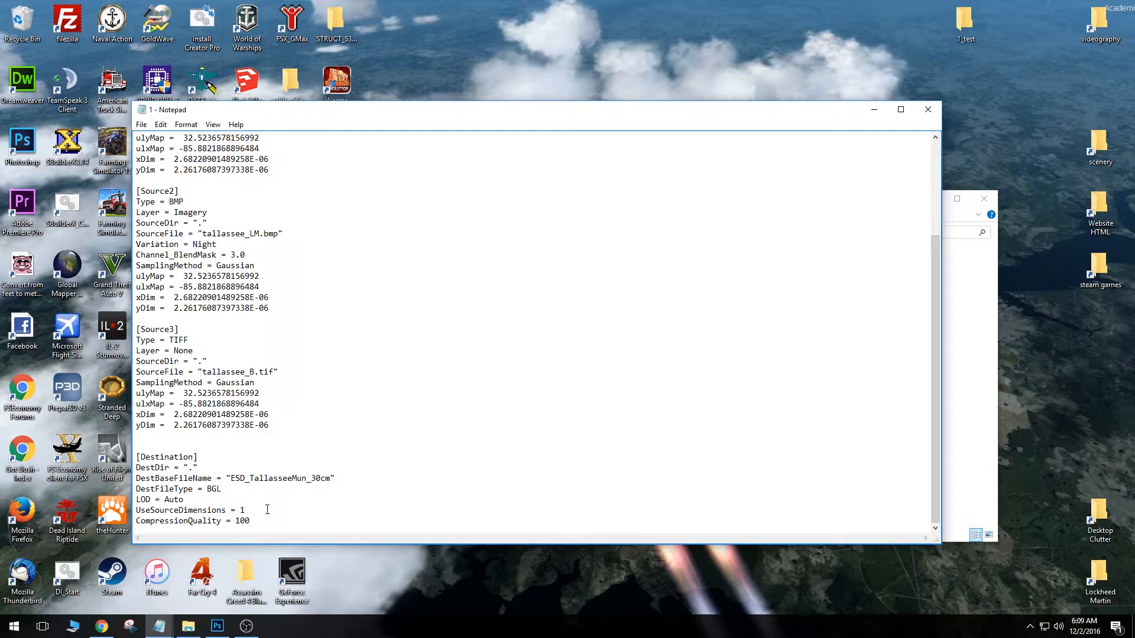
Compare the file sizes of the two ESD_TallasseeMun_30cm BGL files with the tallassee, tallassee_B and tallassee_LM source images in the imagery folder
click(968, 337)
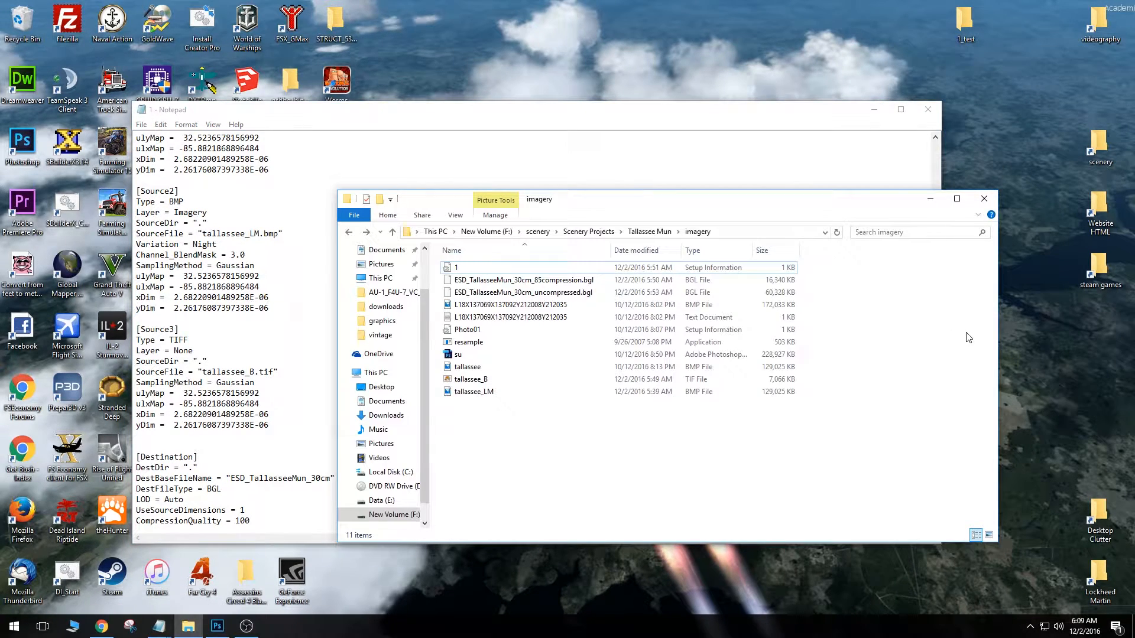
click(523, 294)
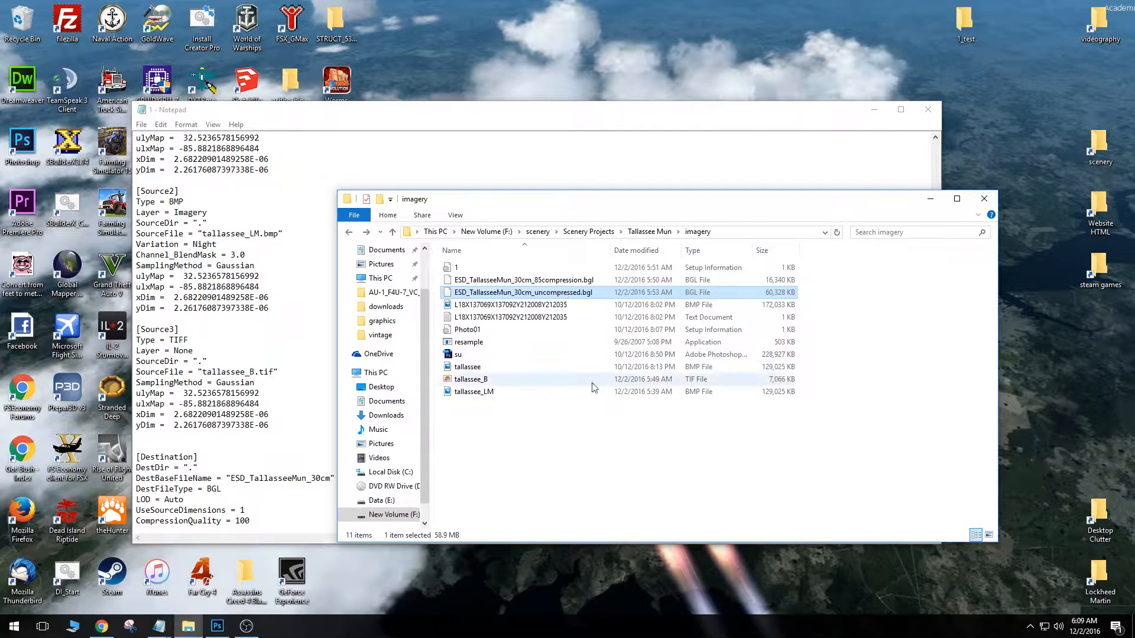
click(486, 380)
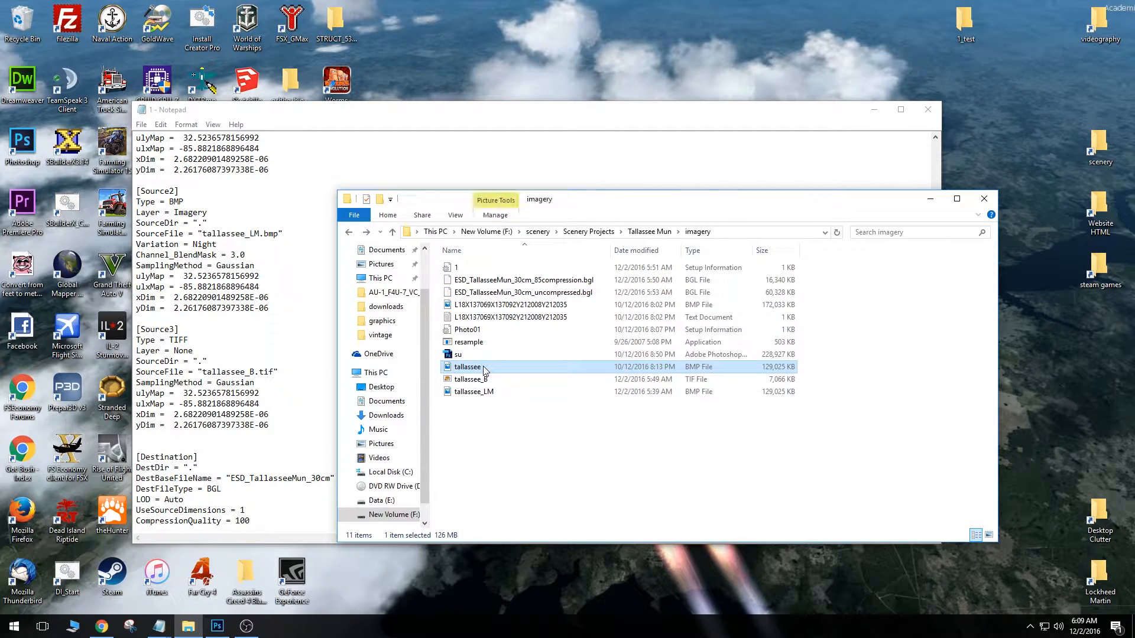
click(489, 392)
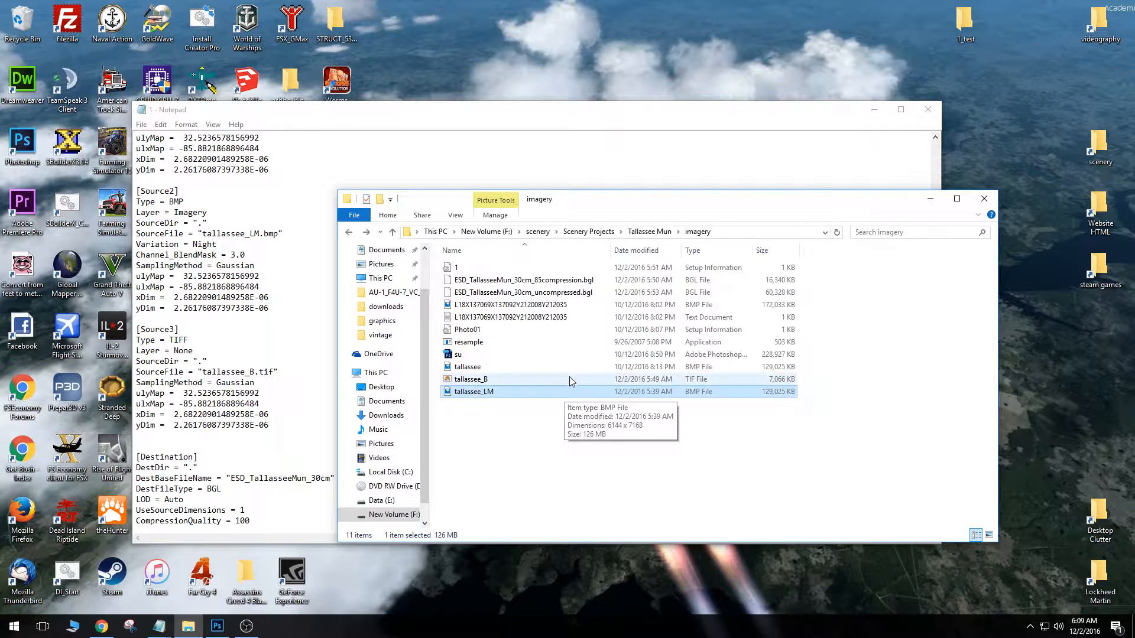
drag(553, 429, 490, 371)
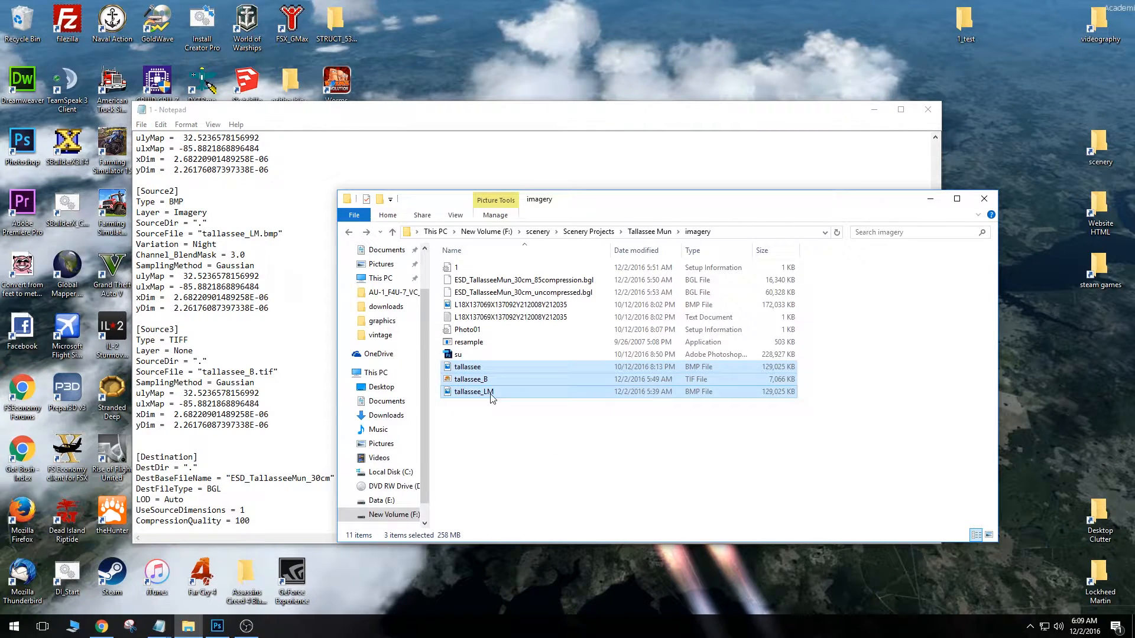
click(494, 444)
click(773, 297)
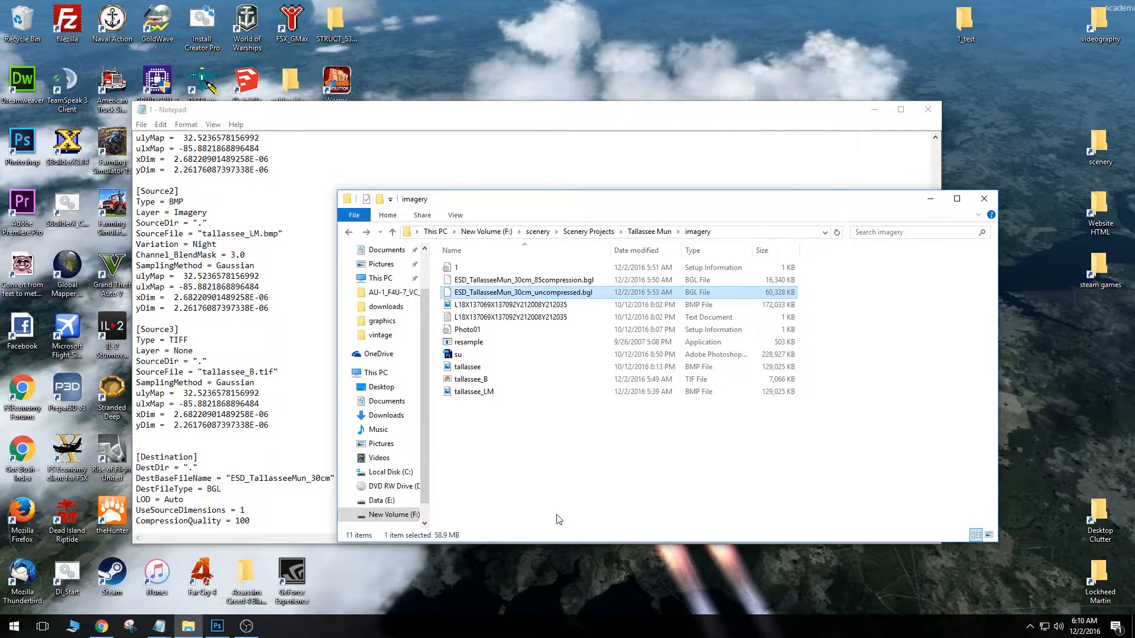
click(523, 281)
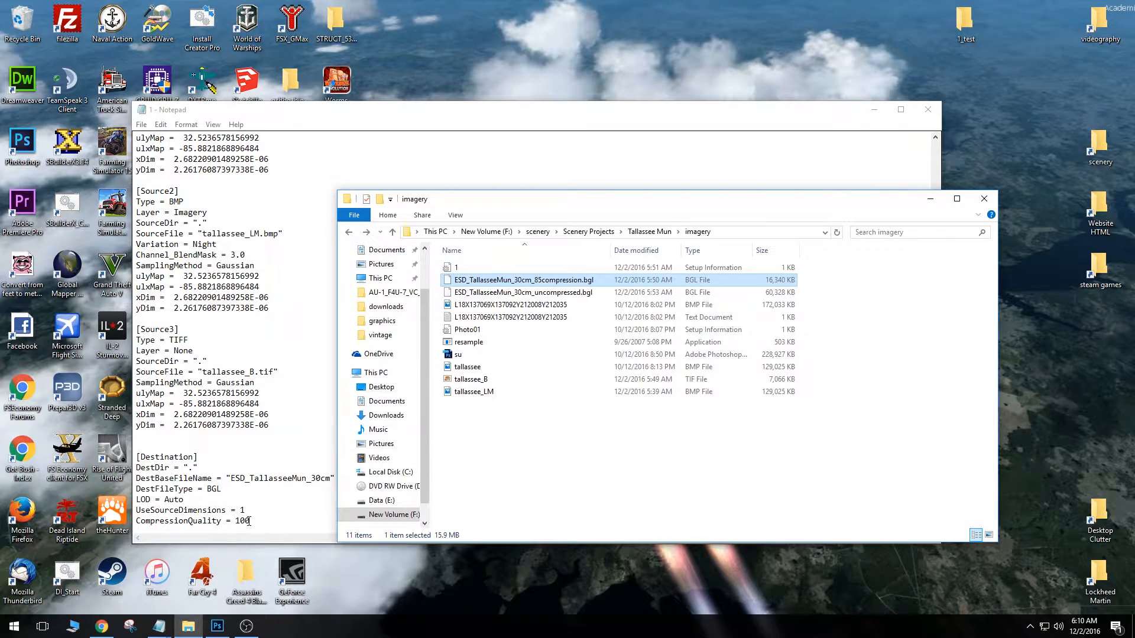
Set CompressionQuality to 85 in the Destination section of the setup file
drag(250, 521, 236, 520)
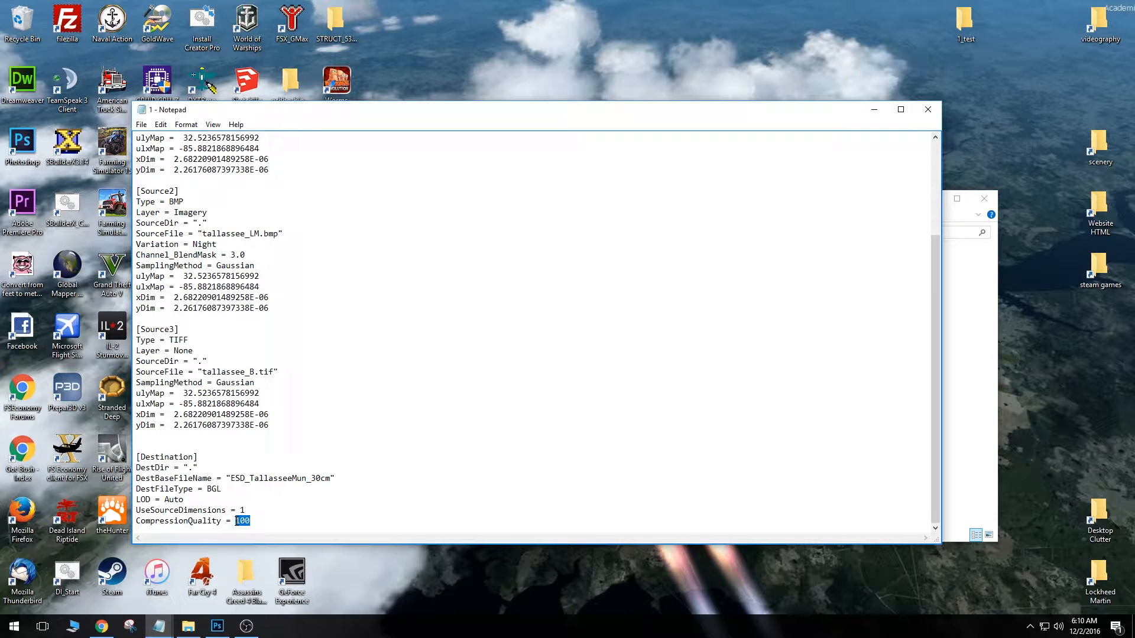
text(85)
key(alt+Tab)
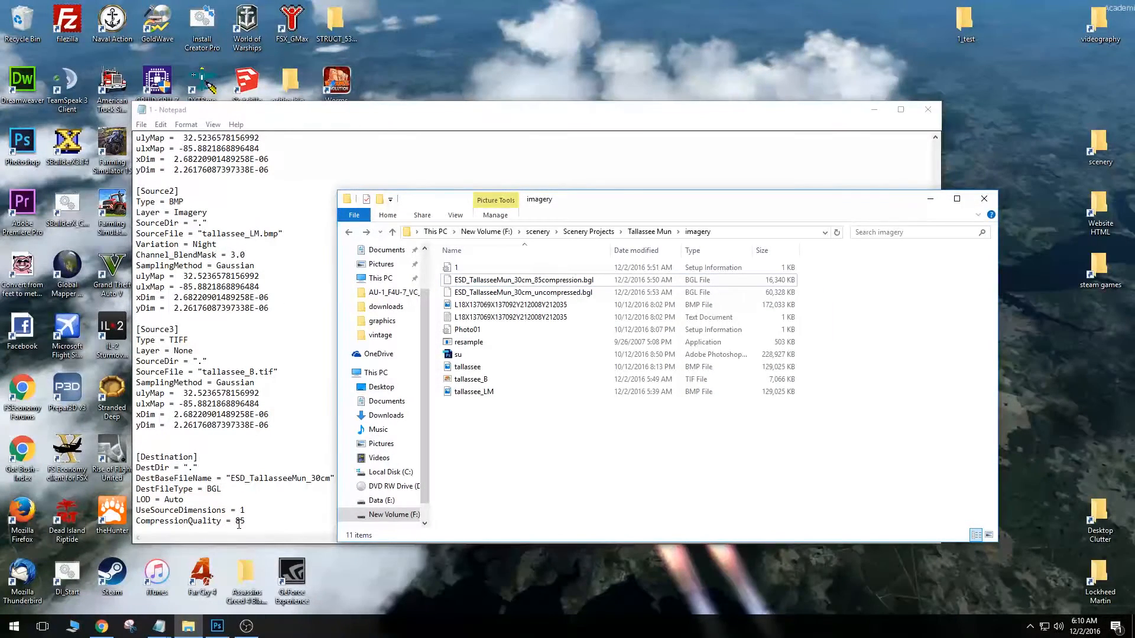
Compare the sizes of the 85compression and uncompressed BGL files, and check the tallassee BMP image in the imagery folder
click(549, 282)
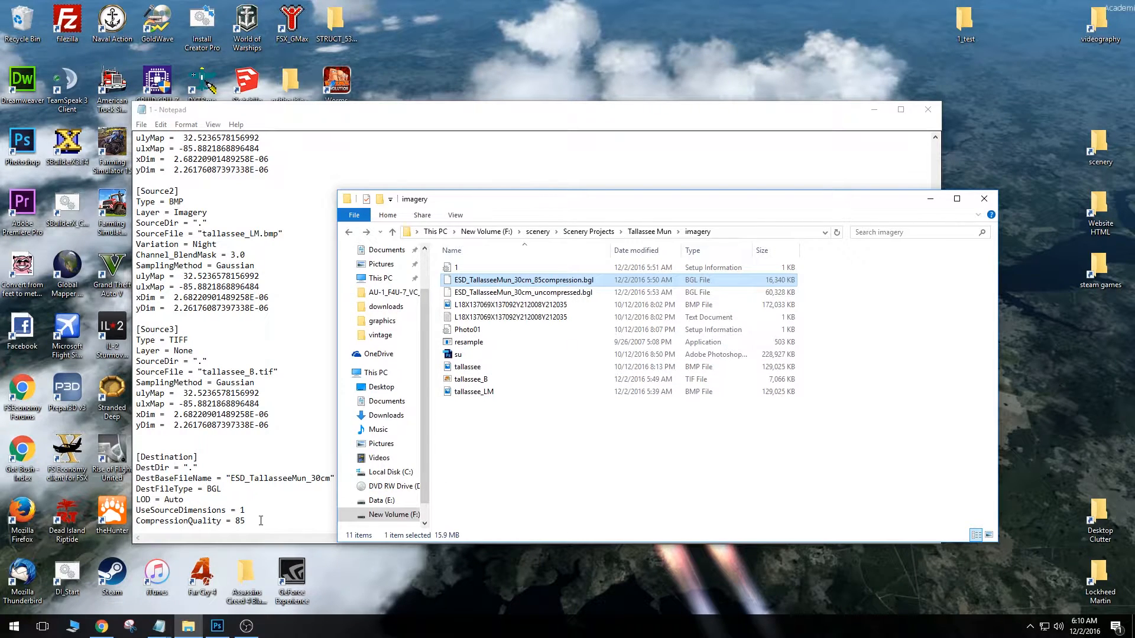
click(783, 296)
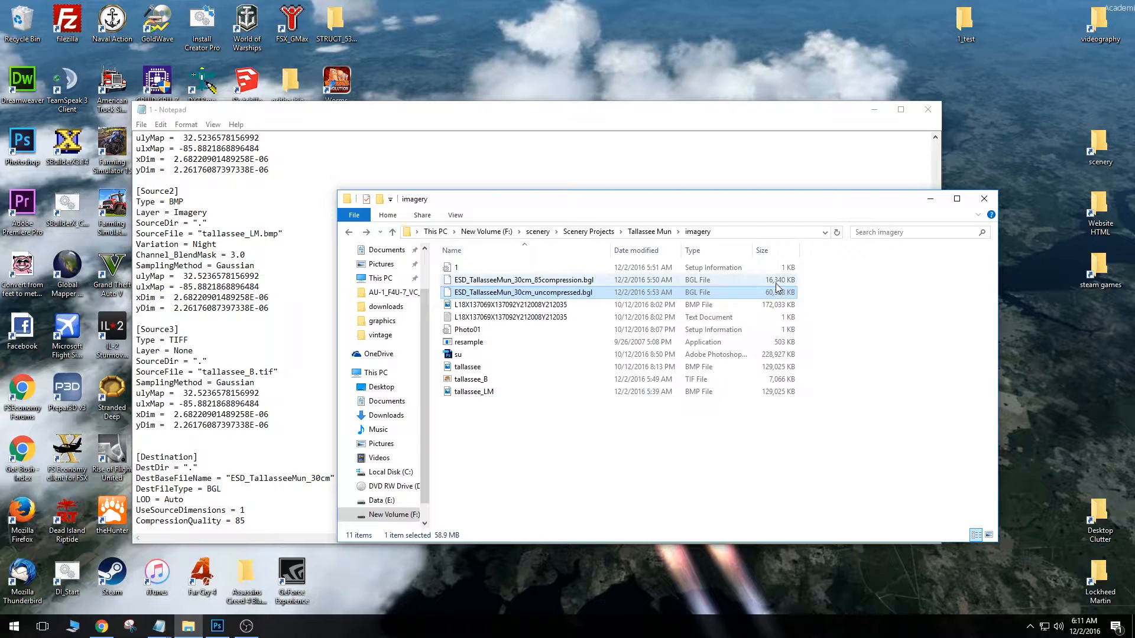
click(785, 280)
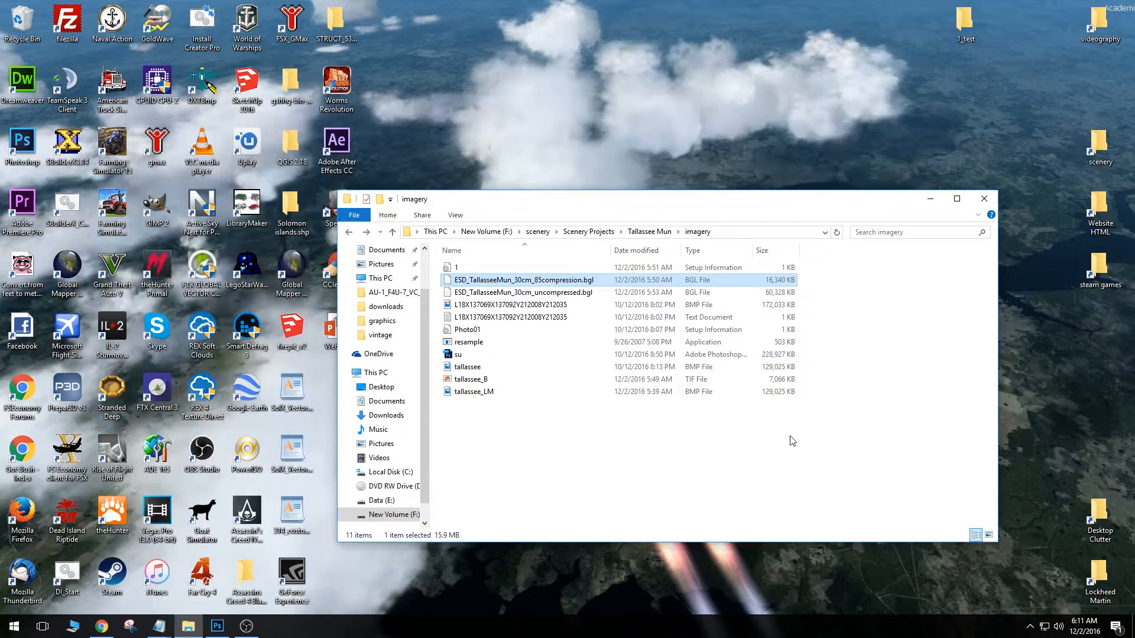
click(790, 437)
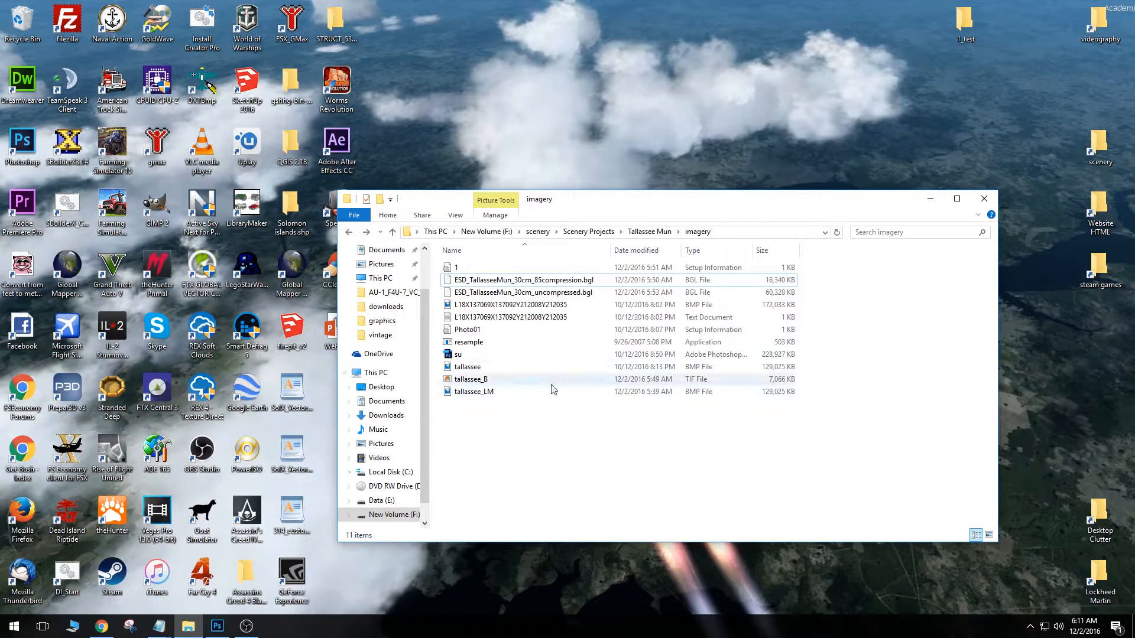
click(571, 368)
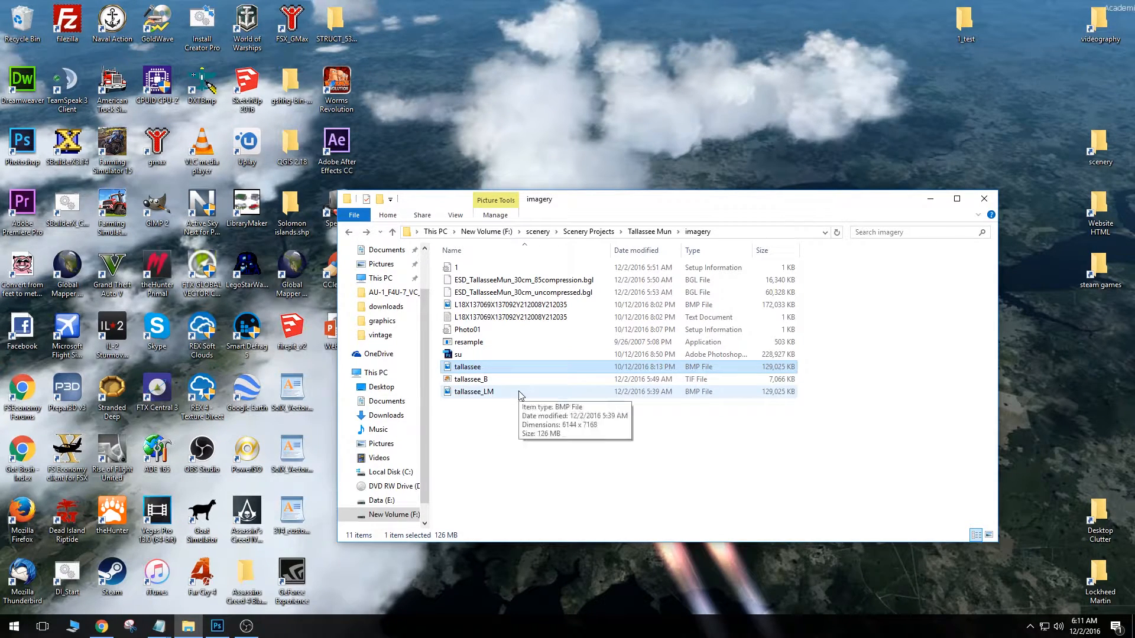
Switch to Photoshop and compare the su.psd airport image with the blendmask layer shown and hidden
click(218, 626)
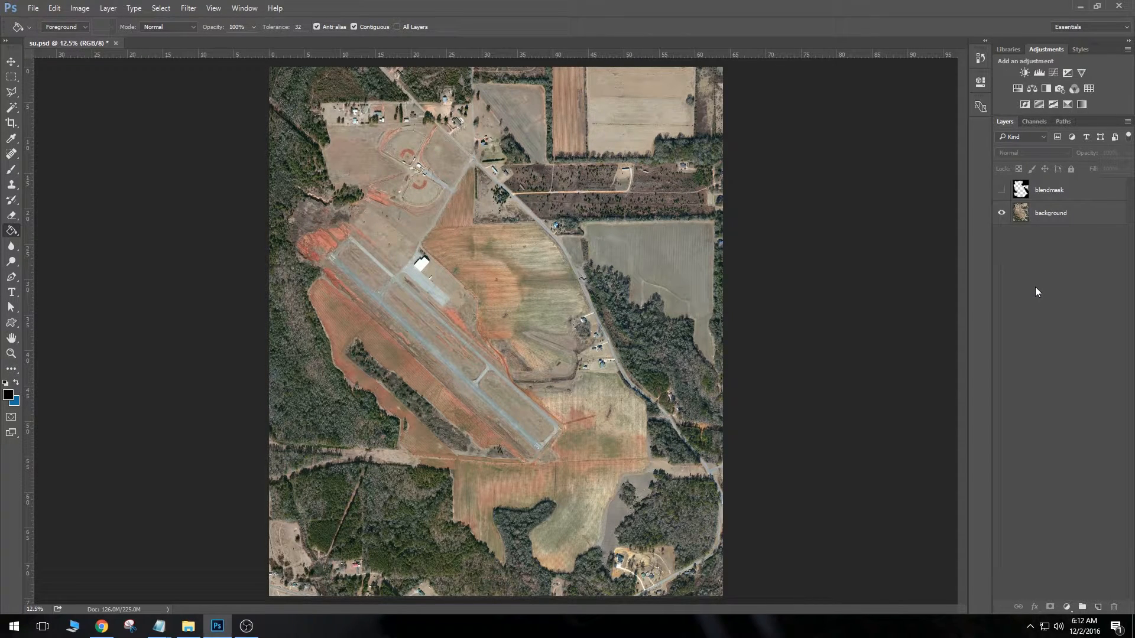
click(1001, 190)
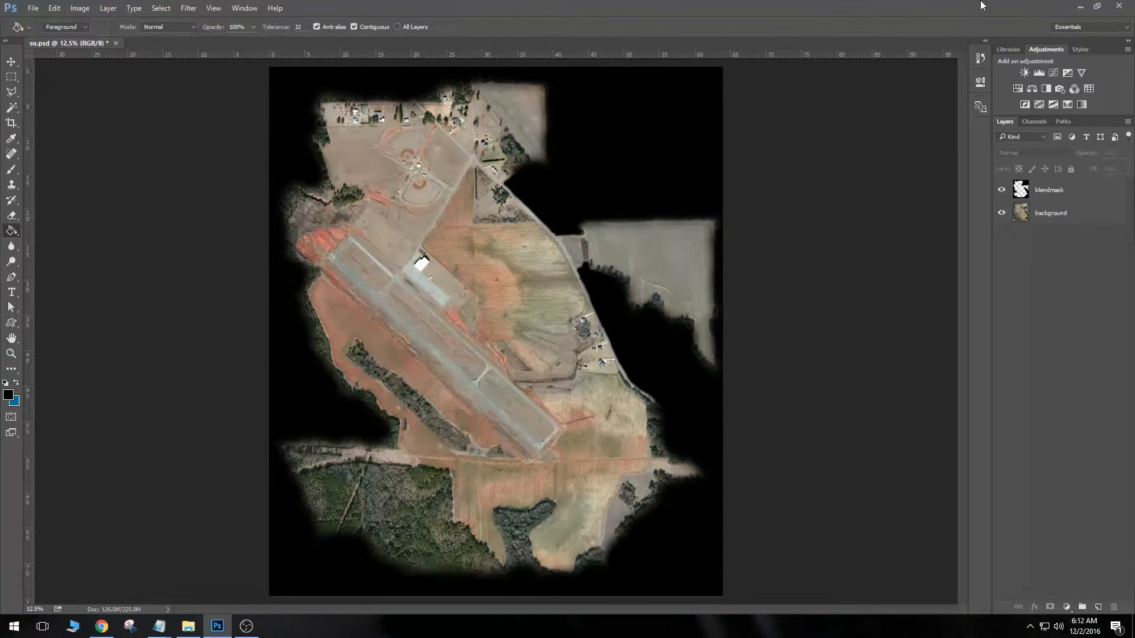
key(ctrl+comma)
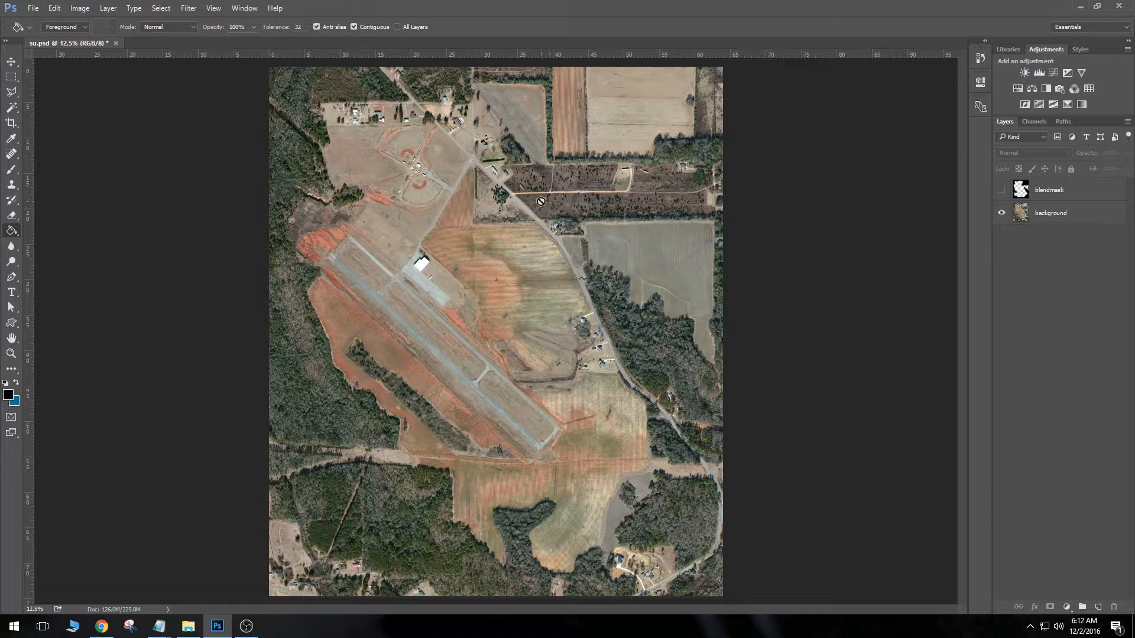
click(1000, 189)
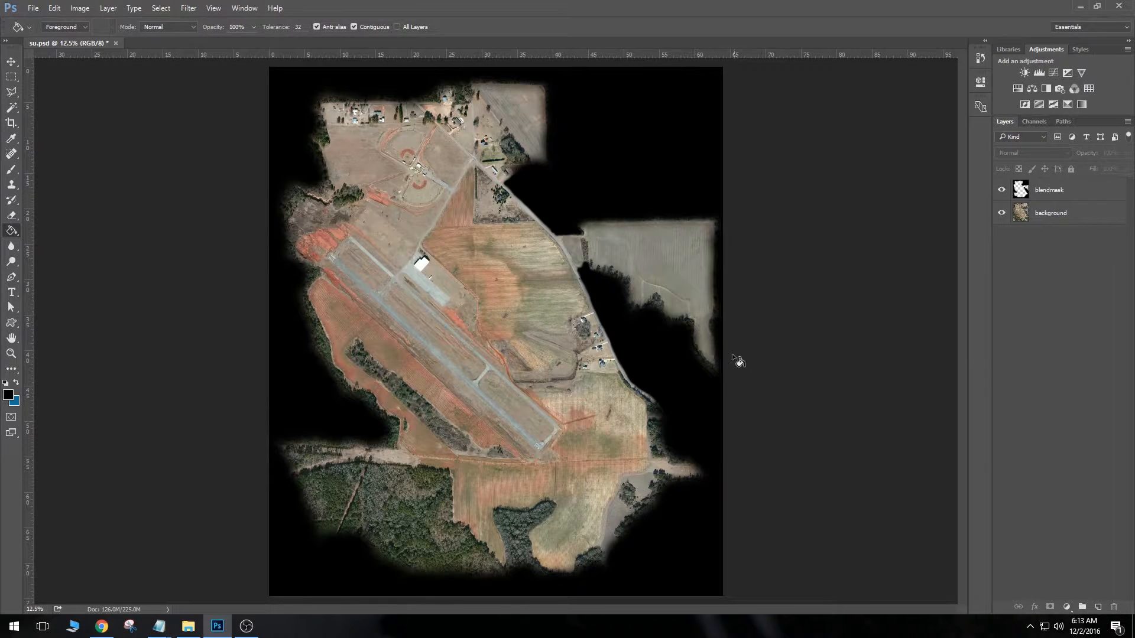
click(1002, 190)
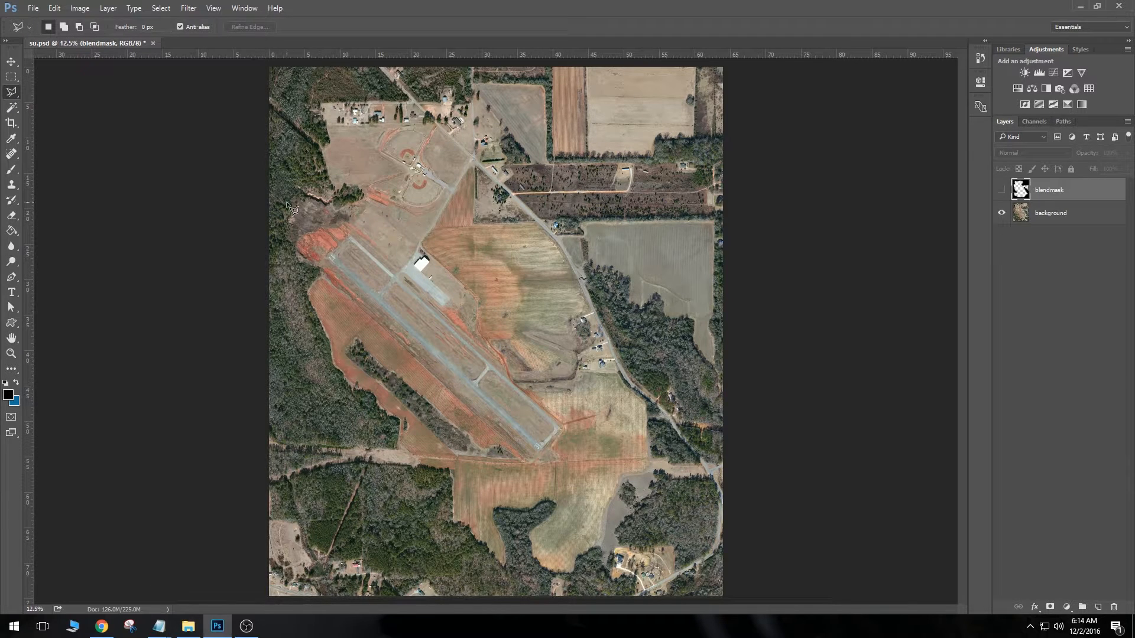
click(285, 223)
click(307, 124)
double_click(324, 169)
key(ctrl+d)
Show the blendmask layer and outline the whole visible airport area with the Polygonal Lasso, staying just outside the mask's faded edge
click(1002, 189)
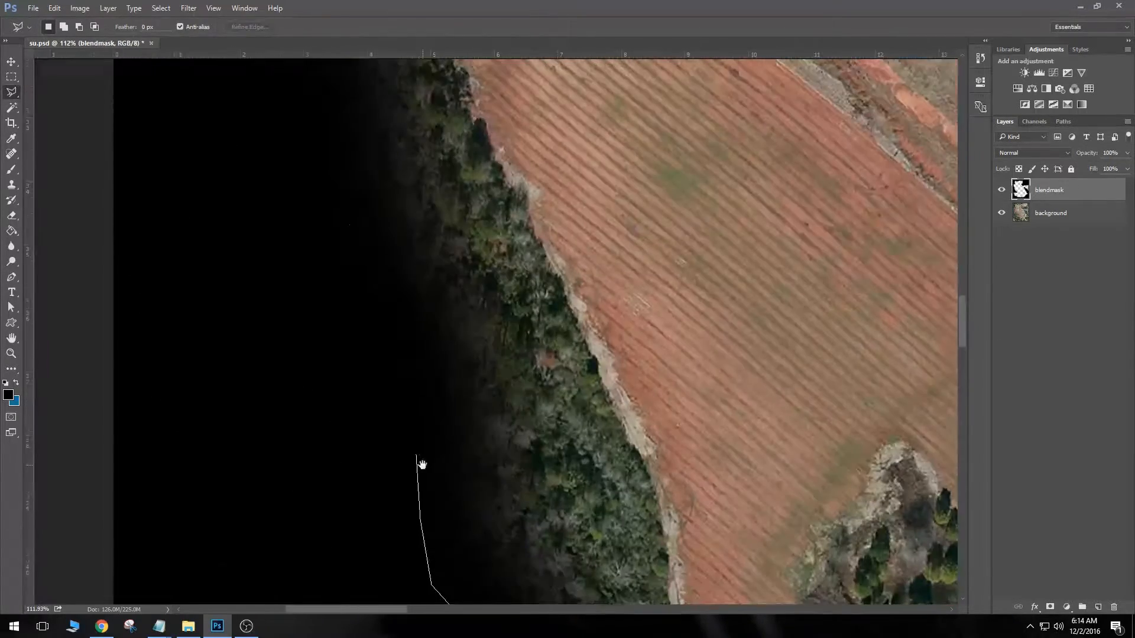
scroll(451, 283, up, 3)
click(370, 380)
click(411, 245)
click(509, 481)
click(445, 339)
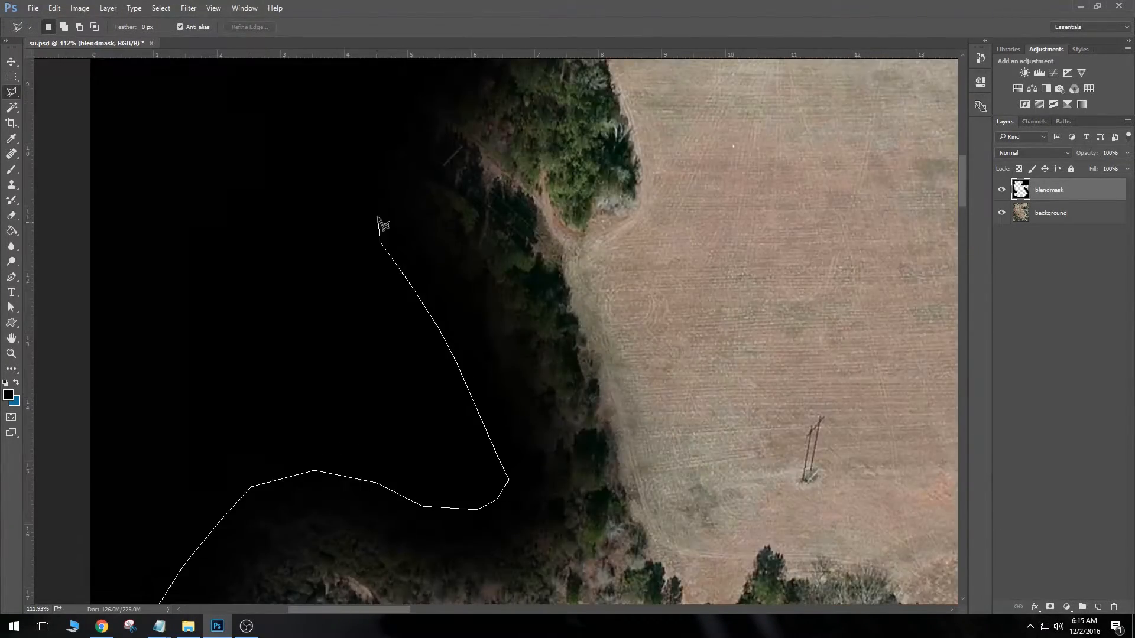
click(492, 291)
click(474, 111)
click(395, 356)
click(435, 358)
click(745, 335)
click(826, 365)
click(241, 357)
click(370, 372)
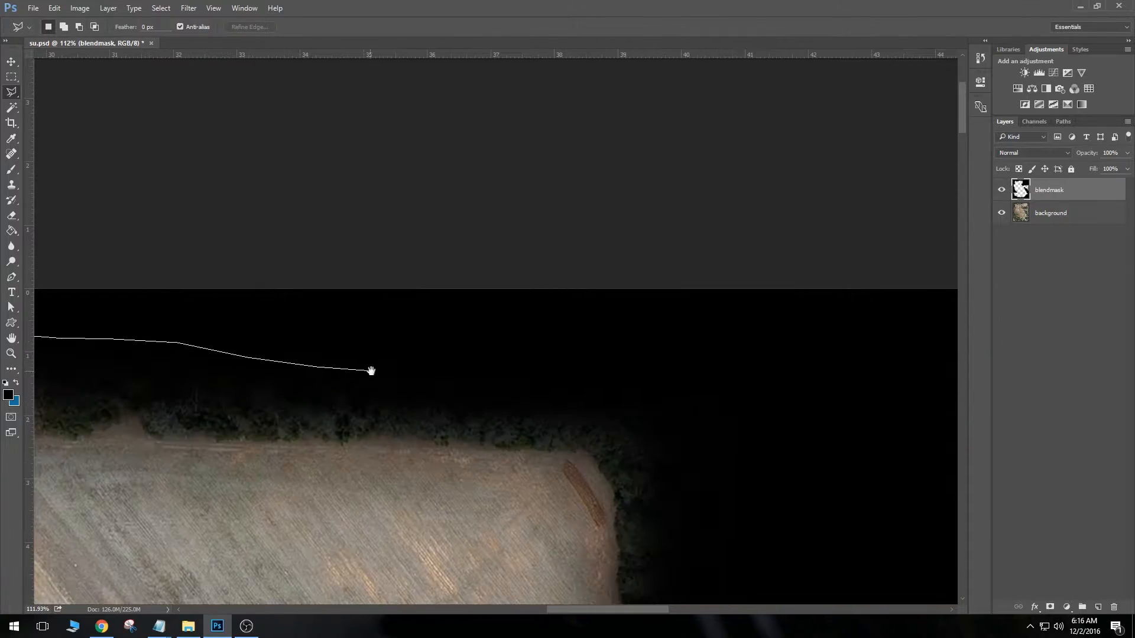
click(633, 385)
click(676, 407)
click(556, 344)
click(523, 351)
click(337, 352)
click(190, 430)
click(123, 490)
click(678, 491)
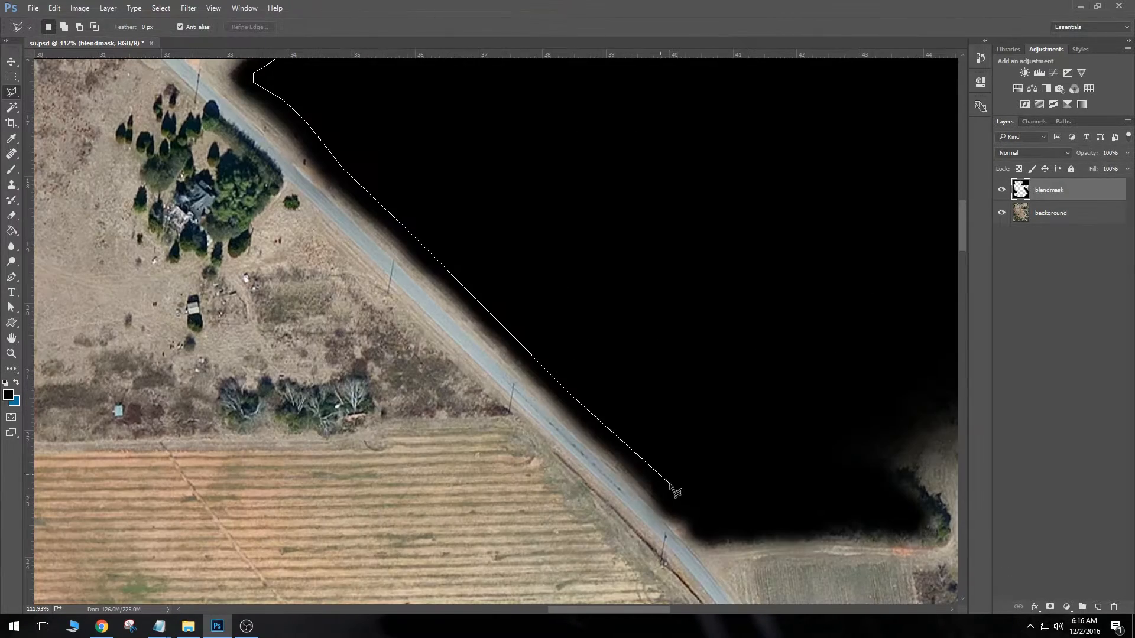
click(709, 520)
click(904, 517)
click(331, 404)
click(646, 403)
click(836, 380)
click(875, 390)
click(537, 319)
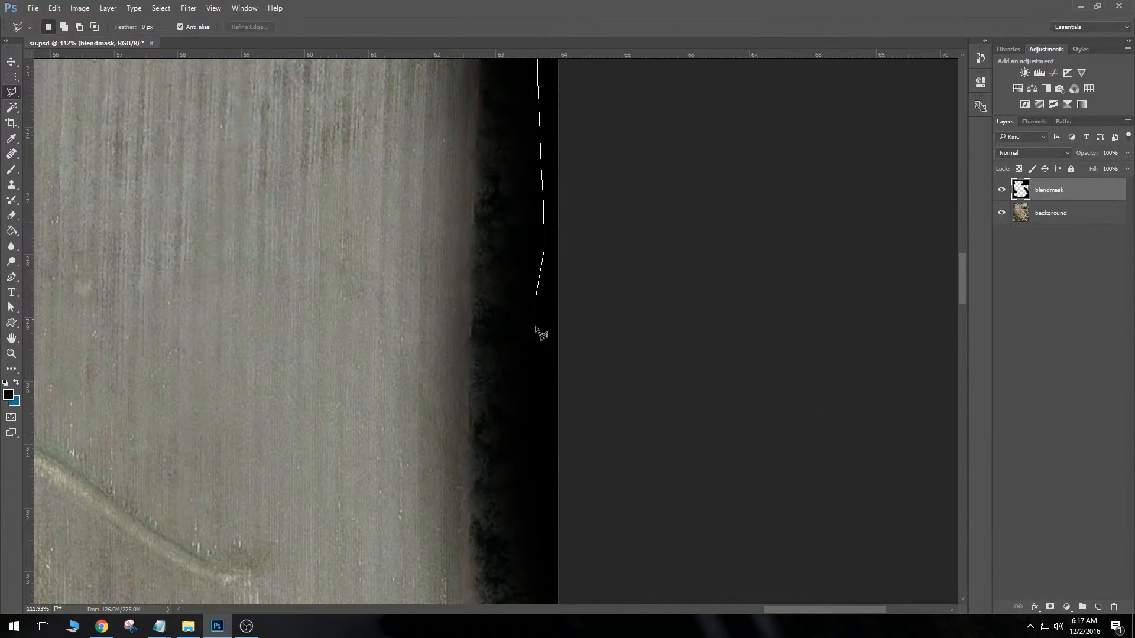
click(560, 423)
click(519, 552)
click(562, 342)
click(543, 385)
click(490, 413)
click(385, 243)
click(223, 218)
click(274, 371)
click(233, 309)
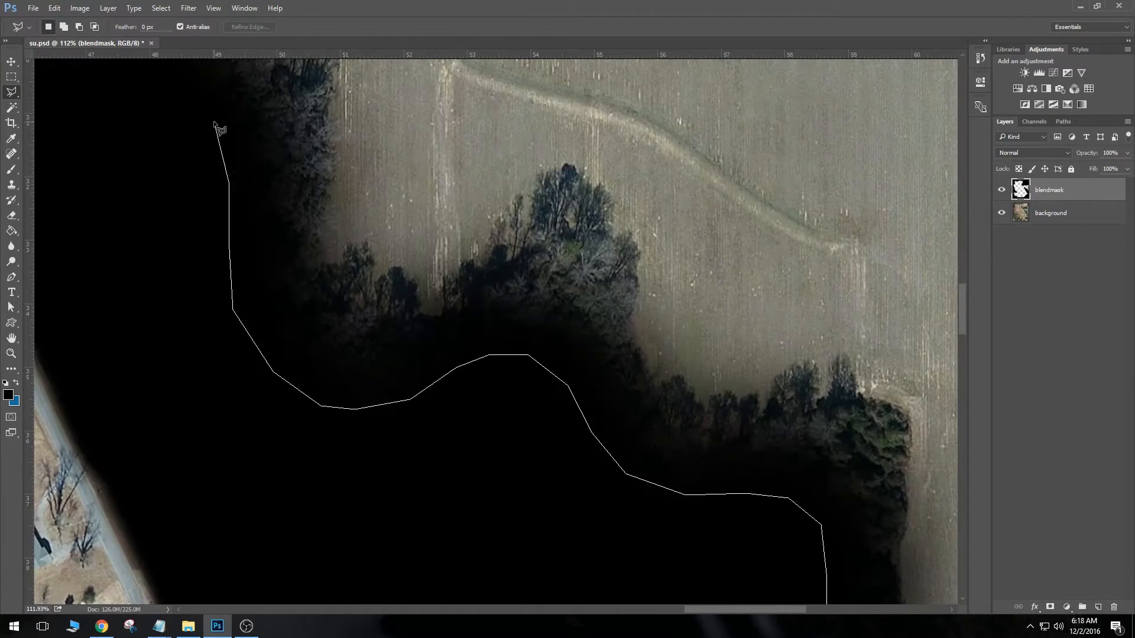
click(151, 167)
click(91, 211)
click(267, 203)
click(302, 278)
click(358, 380)
click(527, 342)
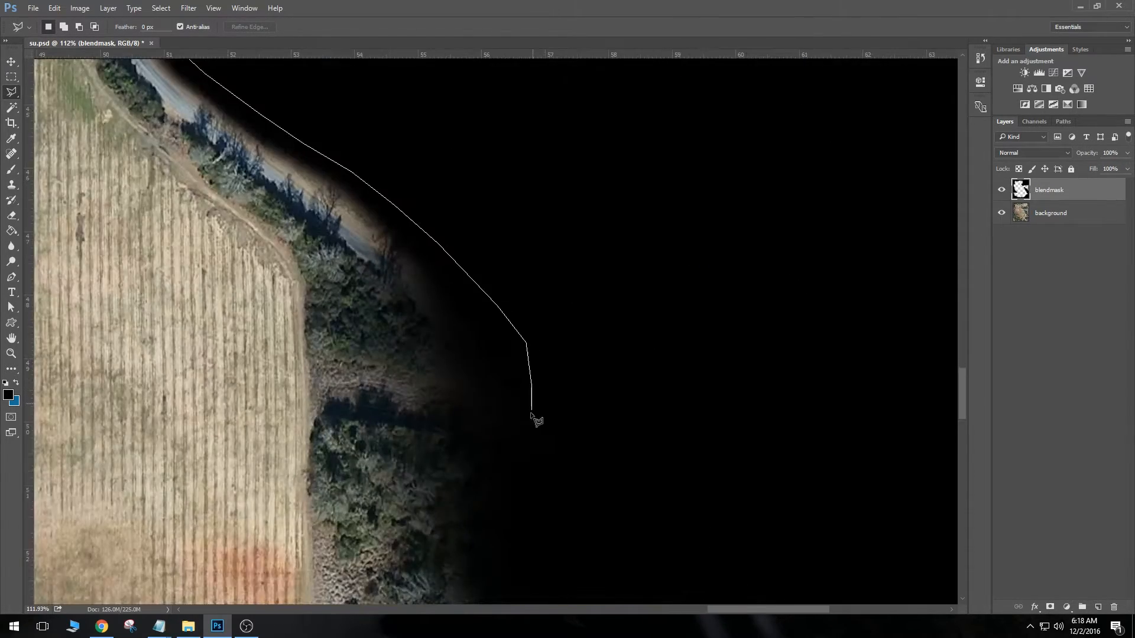
click(532, 419)
click(616, 318)
click(596, 349)
click(567, 376)
click(508, 389)
click(308, 410)
click(373, 337)
click(319, 372)
click(456, 375)
click(423, 407)
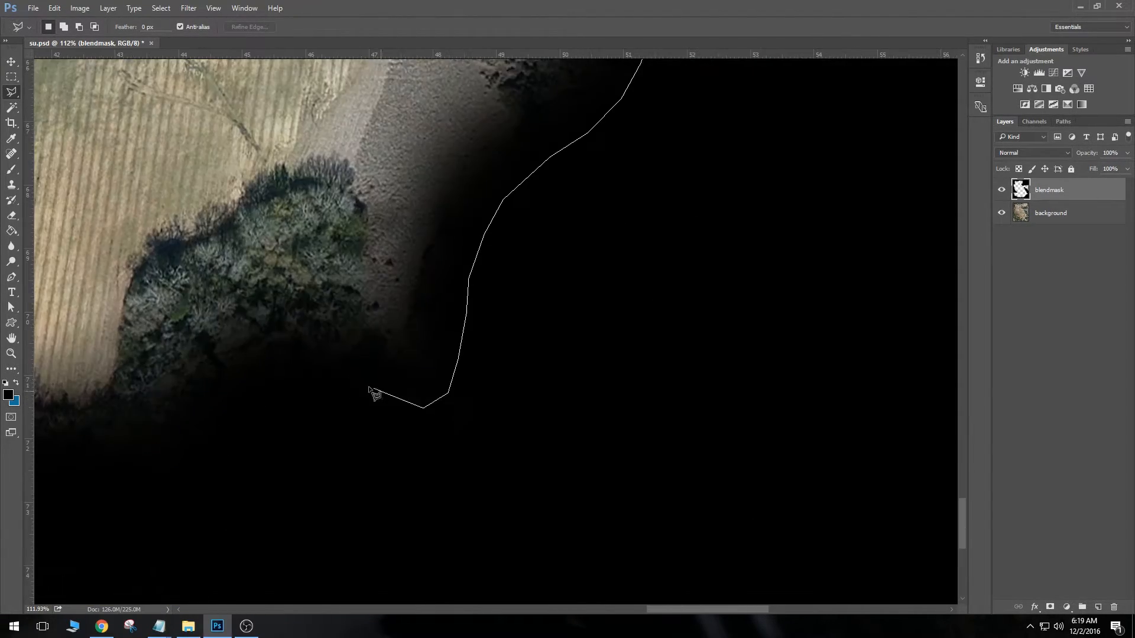
click(672, 410)
click(583, 414)
click(494, 427)
click(440, 423)
click(410, 402)
click(372, 370)
click(763, 565)
click(760, 508)
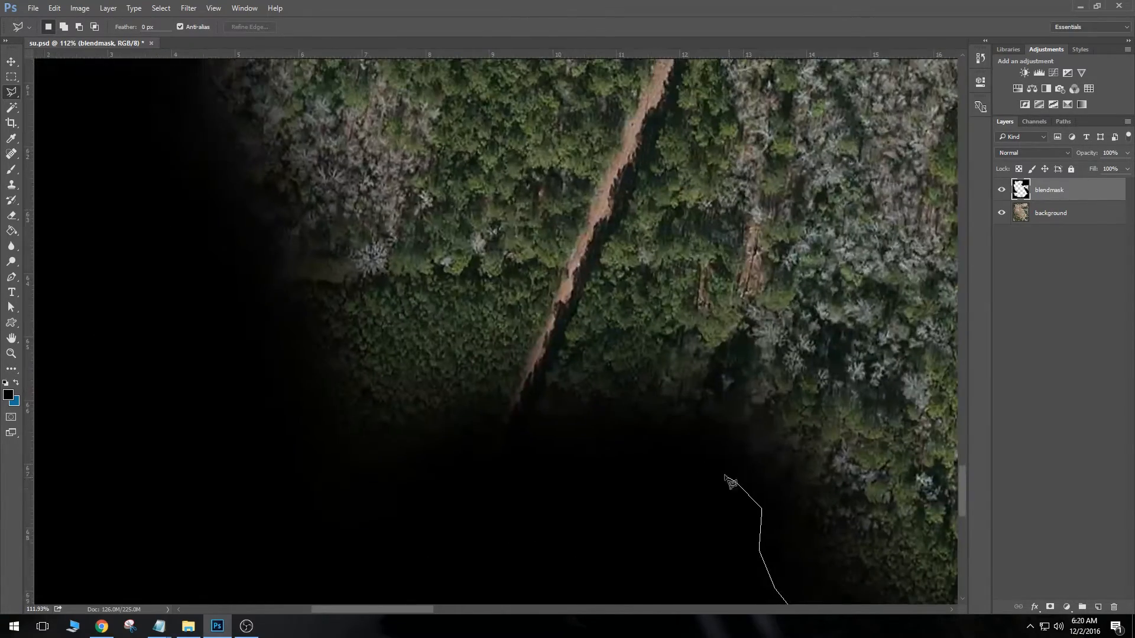
click(405, 436)
click(396, 327)
click(453, 327)
click(513, 335)
click(557, 347)
click(615, 352)
click(719, 390)
click(645, 389)
click(613, 336)
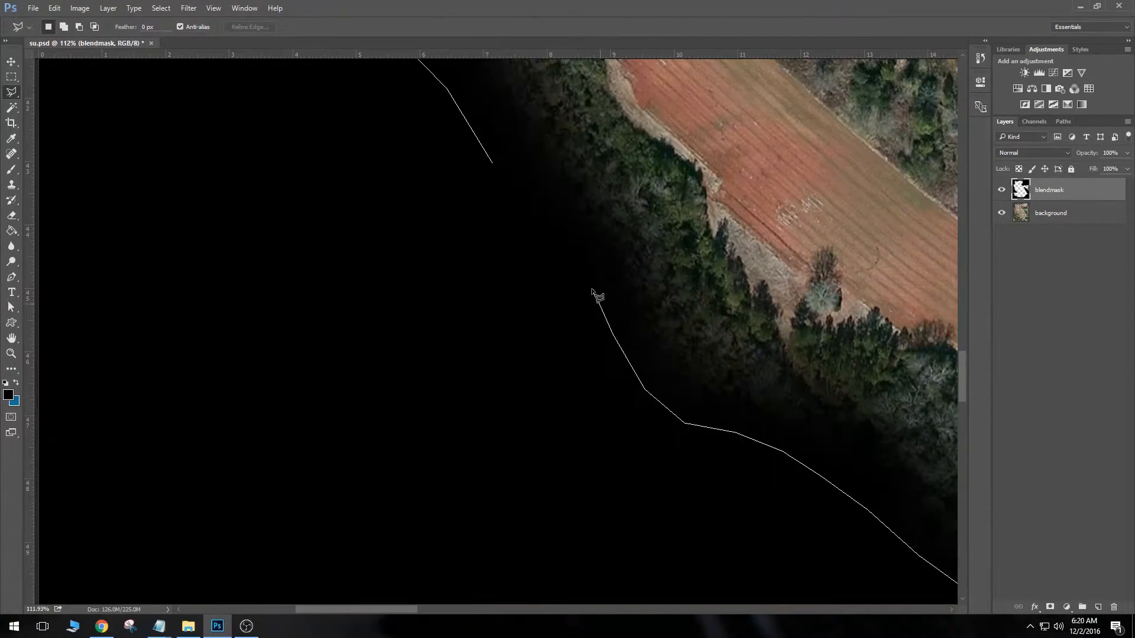
click(583, 263)
click(530, 196)
click(490, 160)
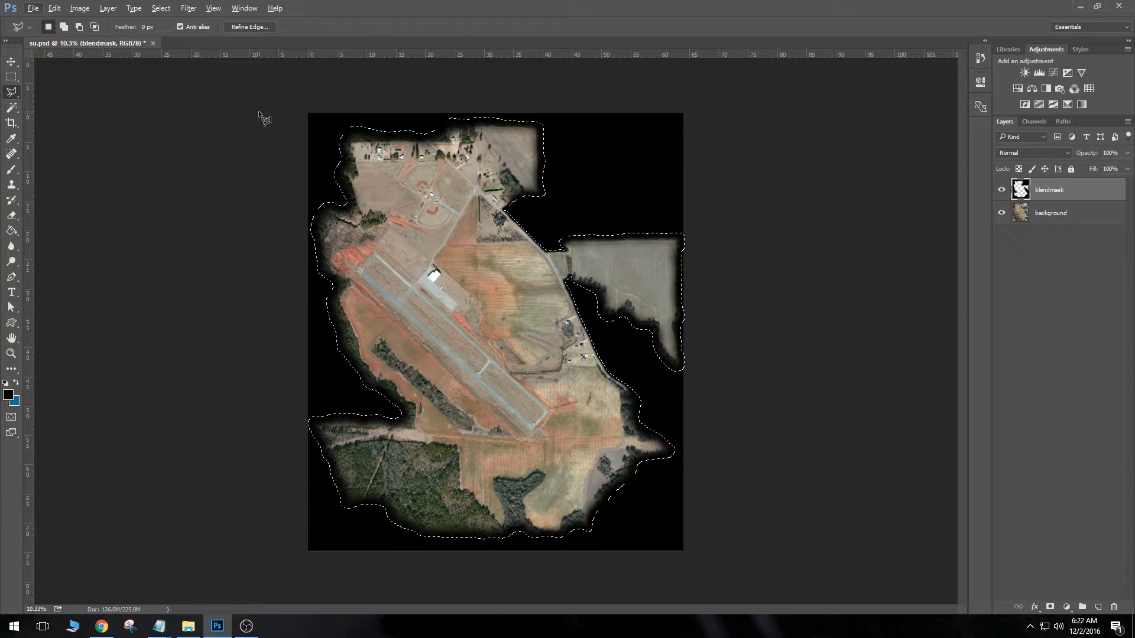
Invert the airport selection so the area outside the outline is selected, and create a new layer above blendmask
click(166, 12)
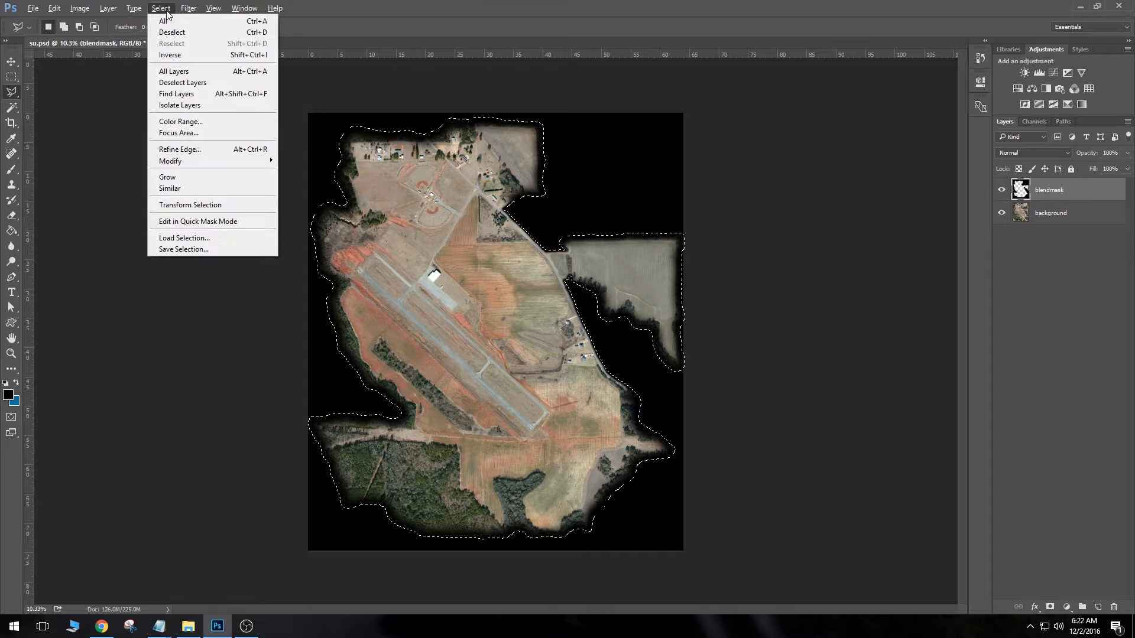
click(173, 54)
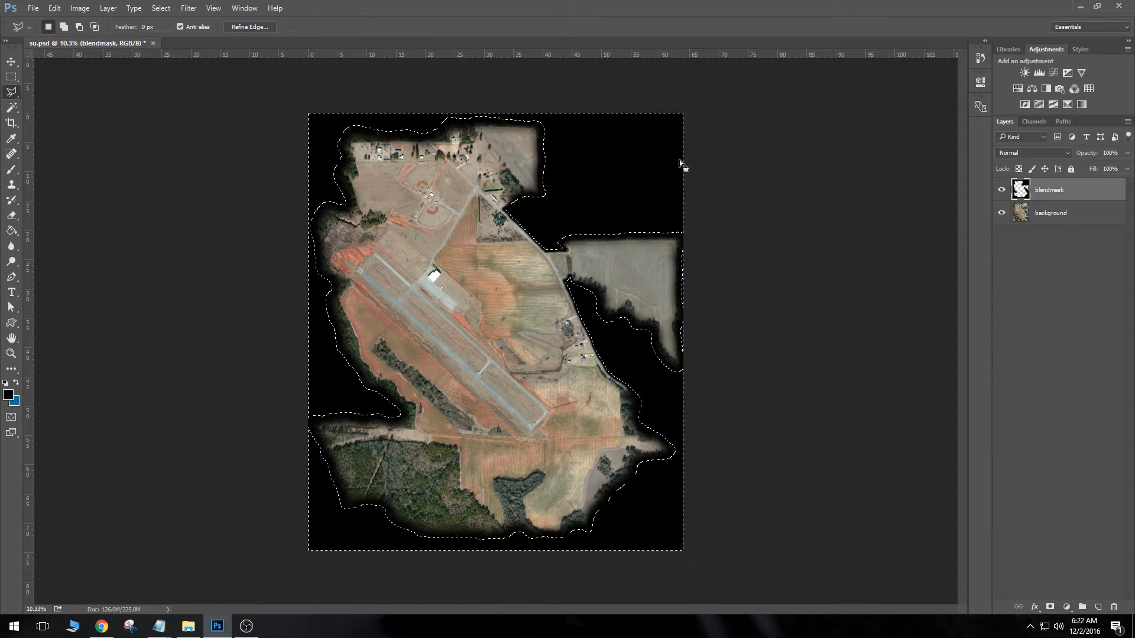
click(108, 8)
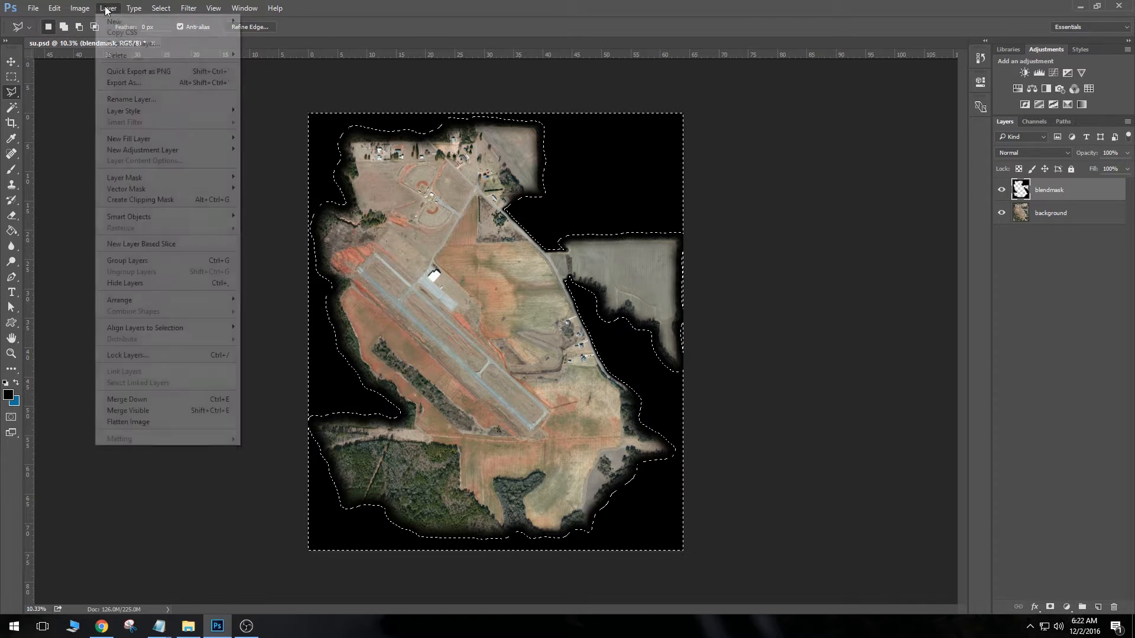
mouse_move(135, 21)
click(260, 21)
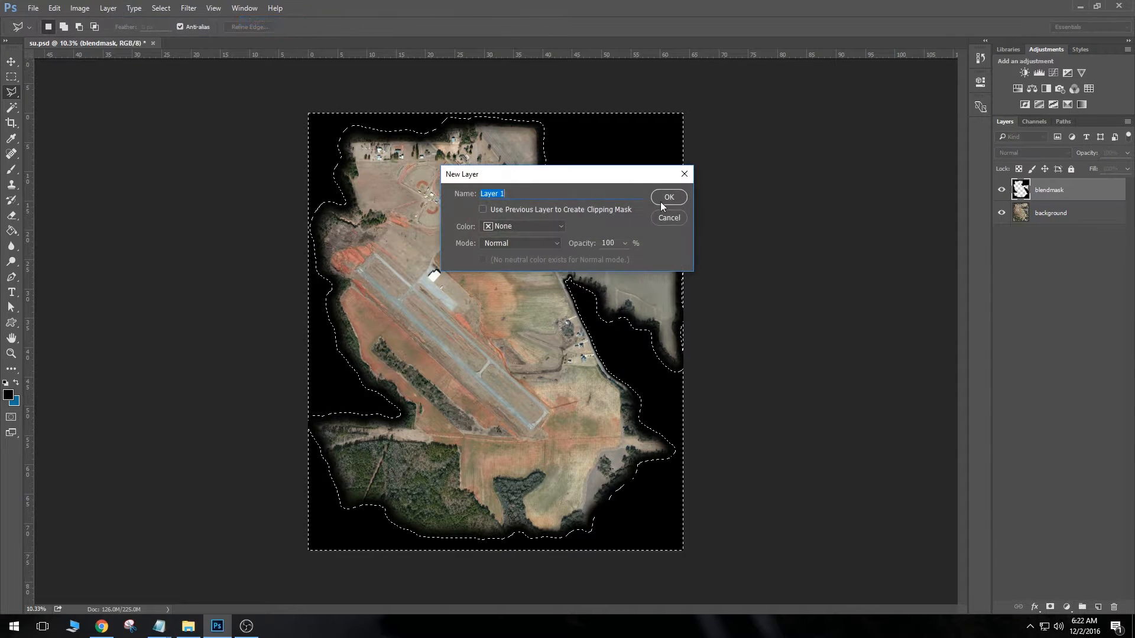
click(662, 199)
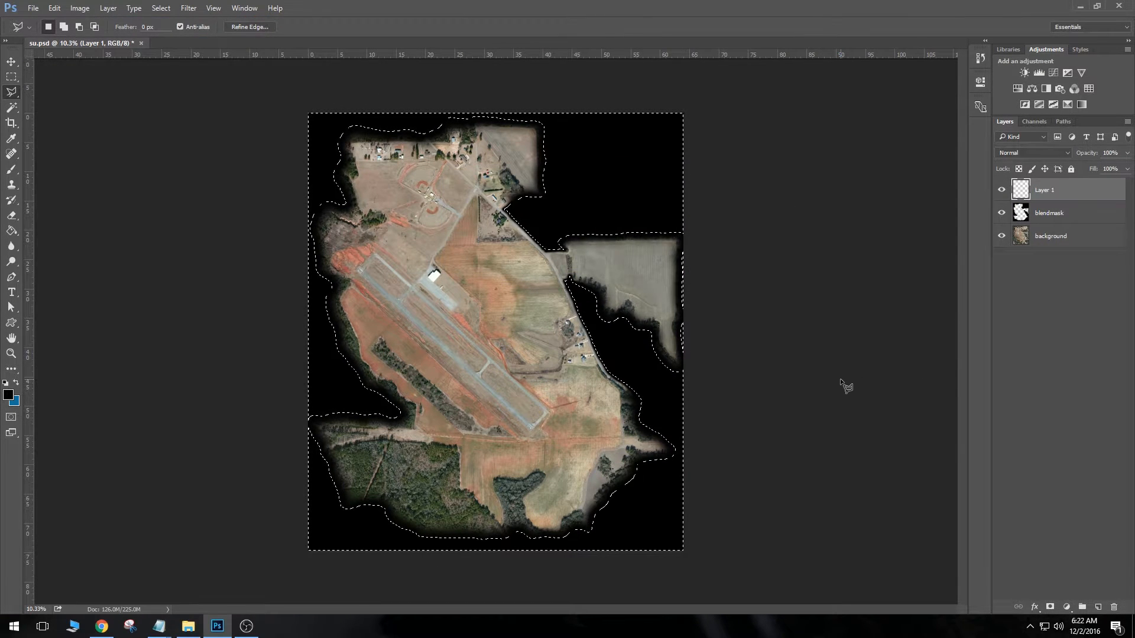
Fill the selected outer area with black (000000) on the new layer using the Paint Bucket, and clear the selection
click(12, 230)
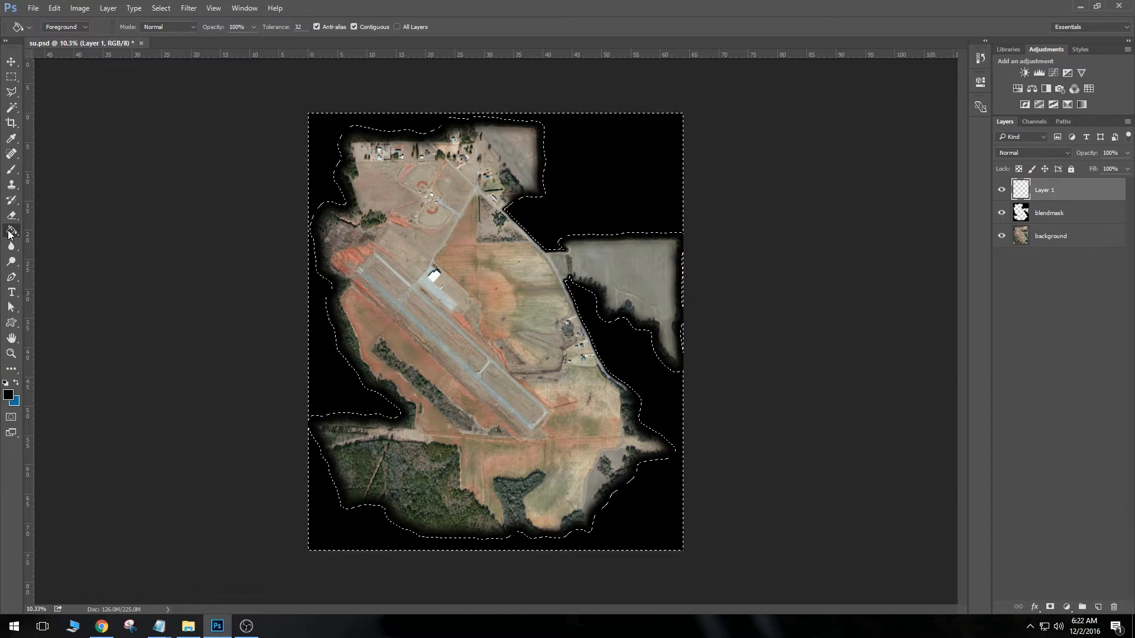
click(12, 393)
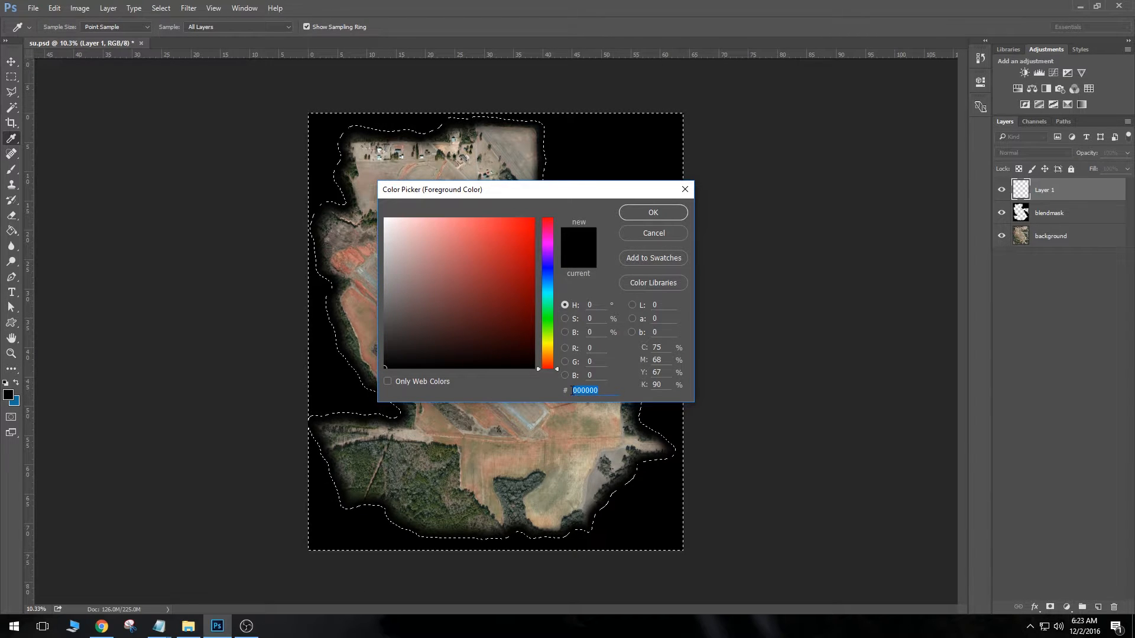
click(604, 390)
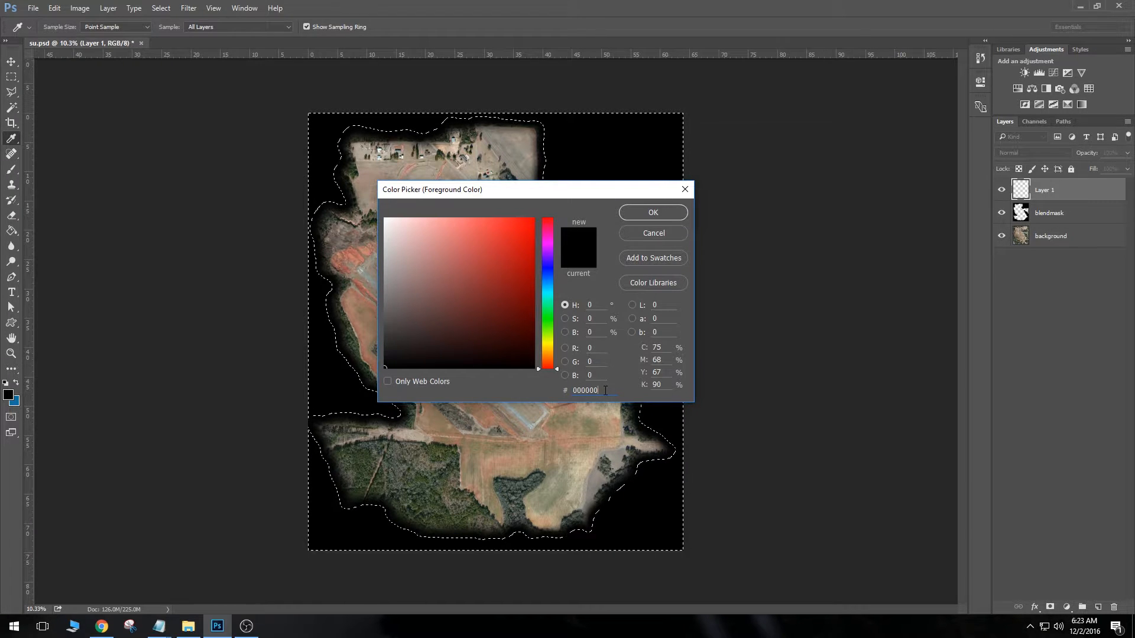
click(651, 214)
key(g)
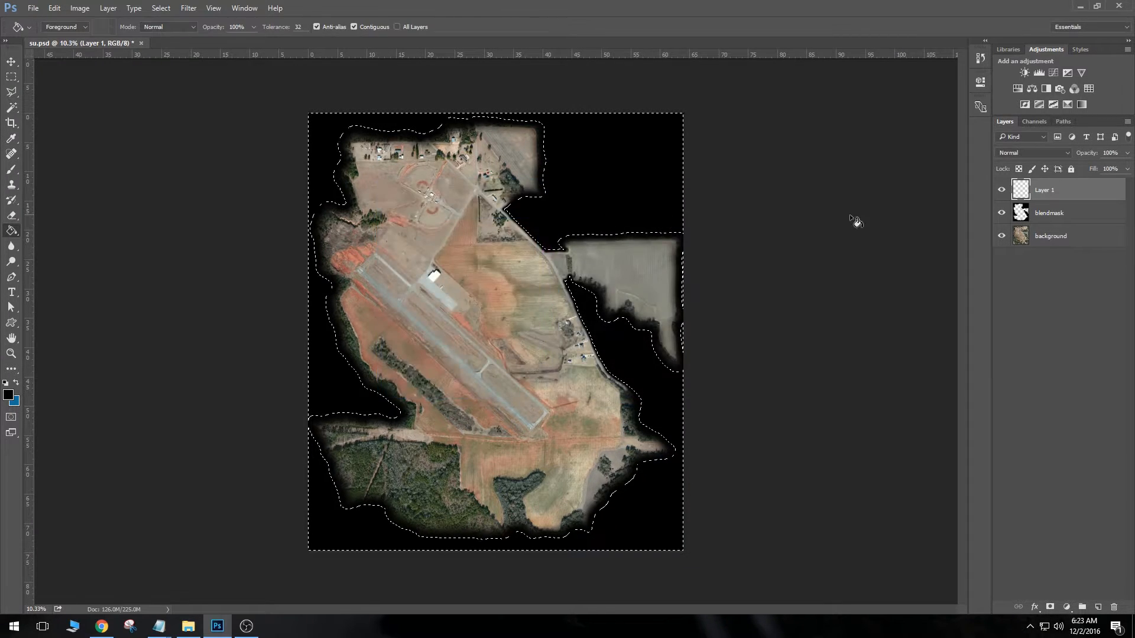
click(624, 190)
click(11, 76)
click(145, 83)
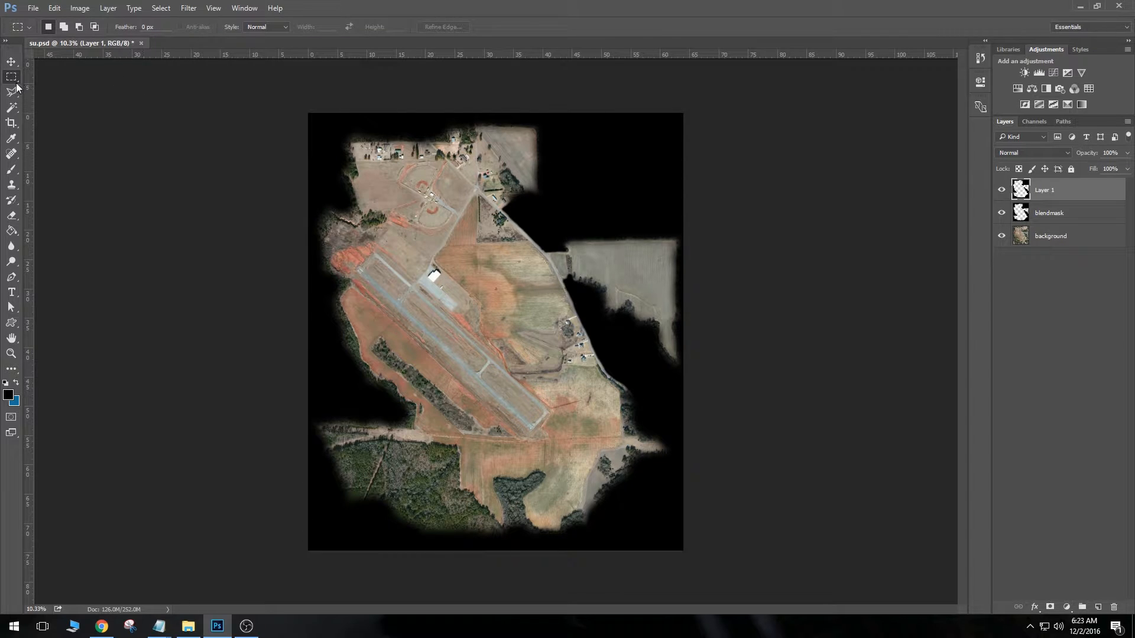
Hide the blendmask layer and add another new layer placed directly above the background layer
click(1003, 213)
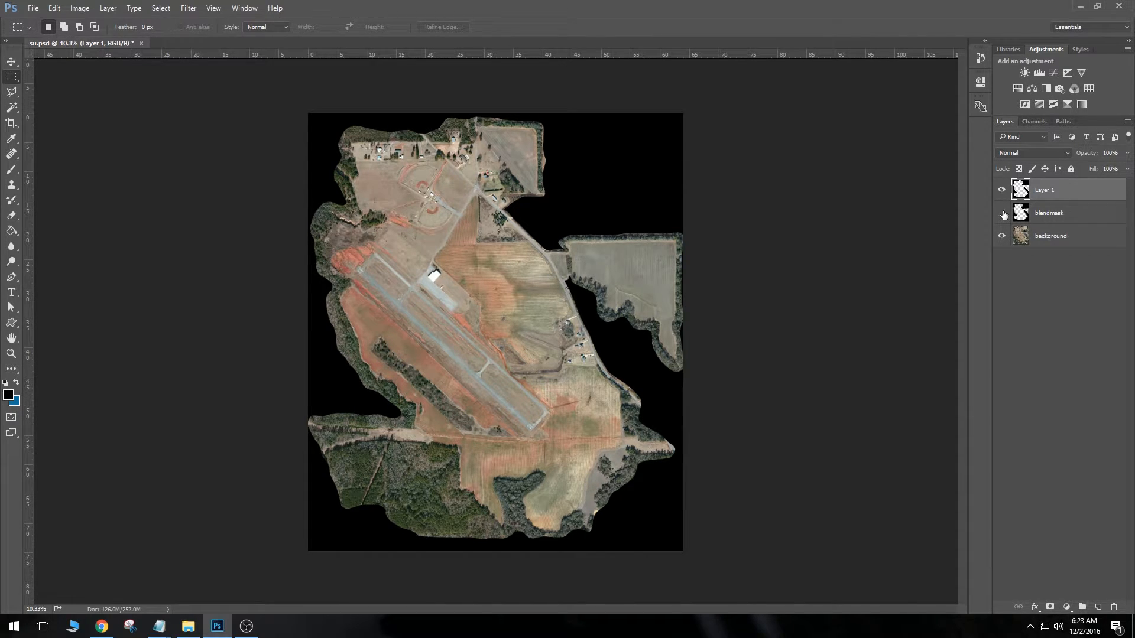
click(1003, 214)
click(107, 9)
mouse_move(121, 18)
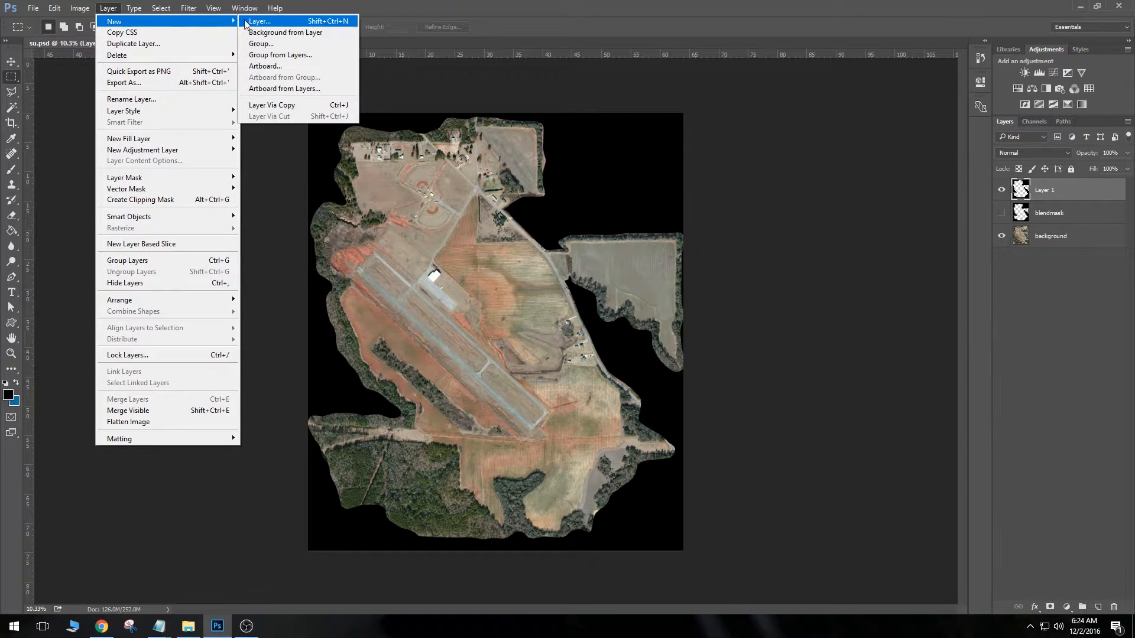
click(255, 18)
click(665, 196)
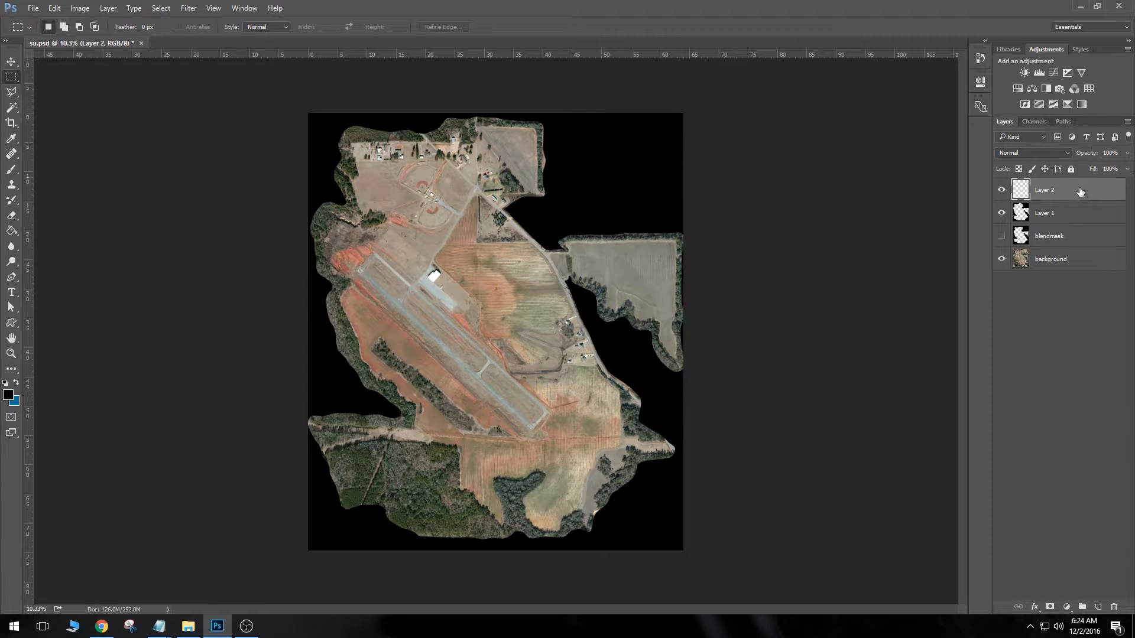
drag(1080, 198, 1093, 202)
drag(1091, 239, 1093, 245)
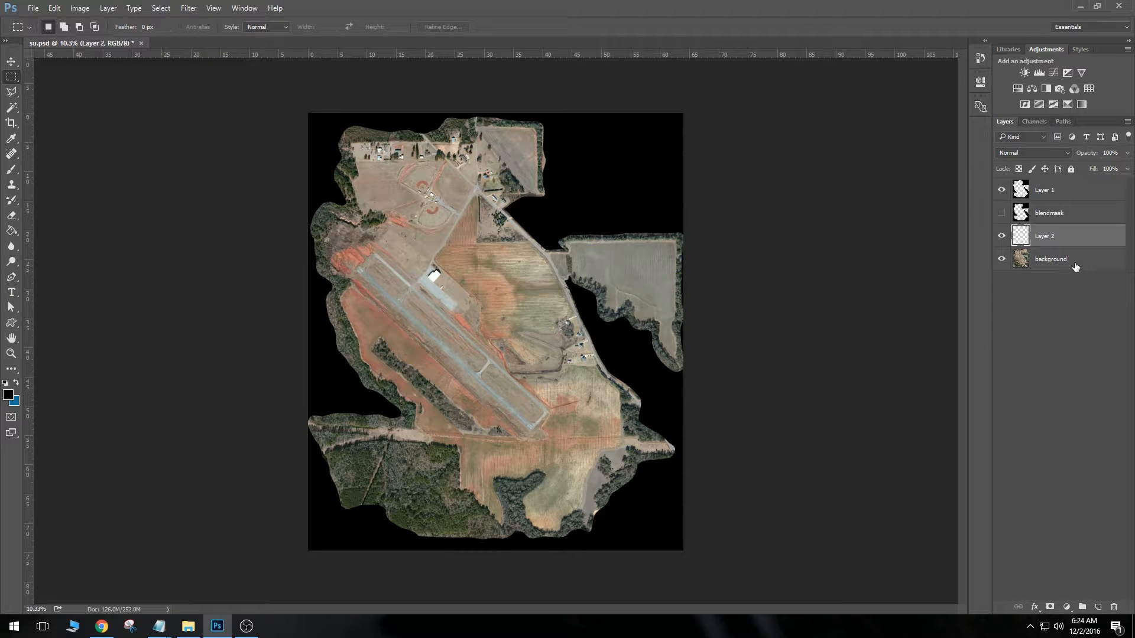
Set the foreground colour to white (fff) and fill the empty layer above the background with it
click(9, 395)
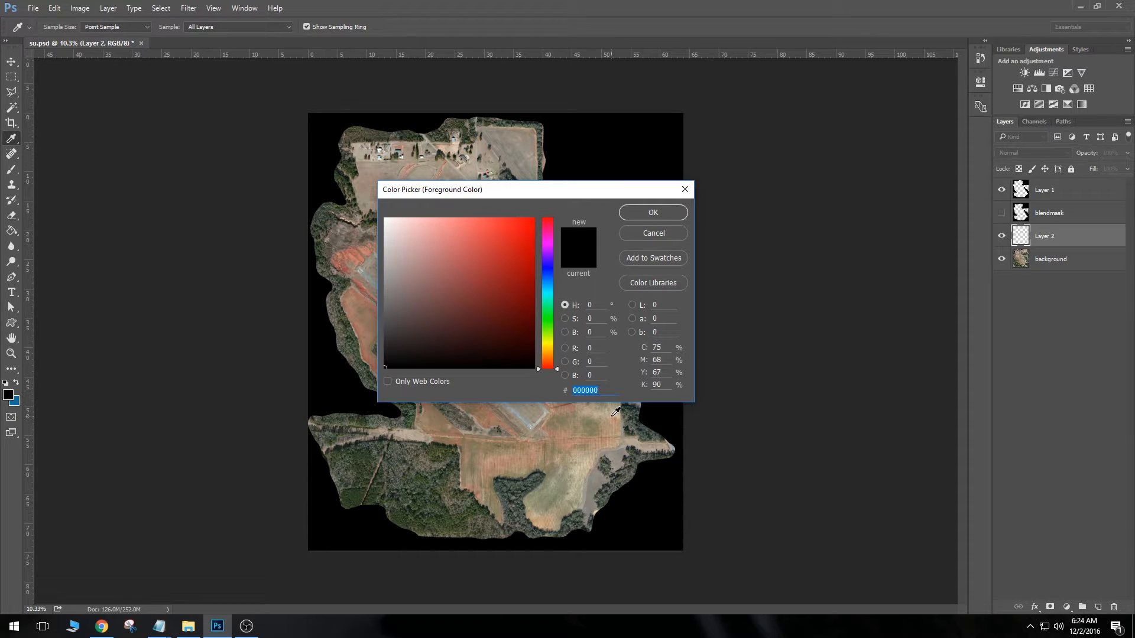
text(fff)
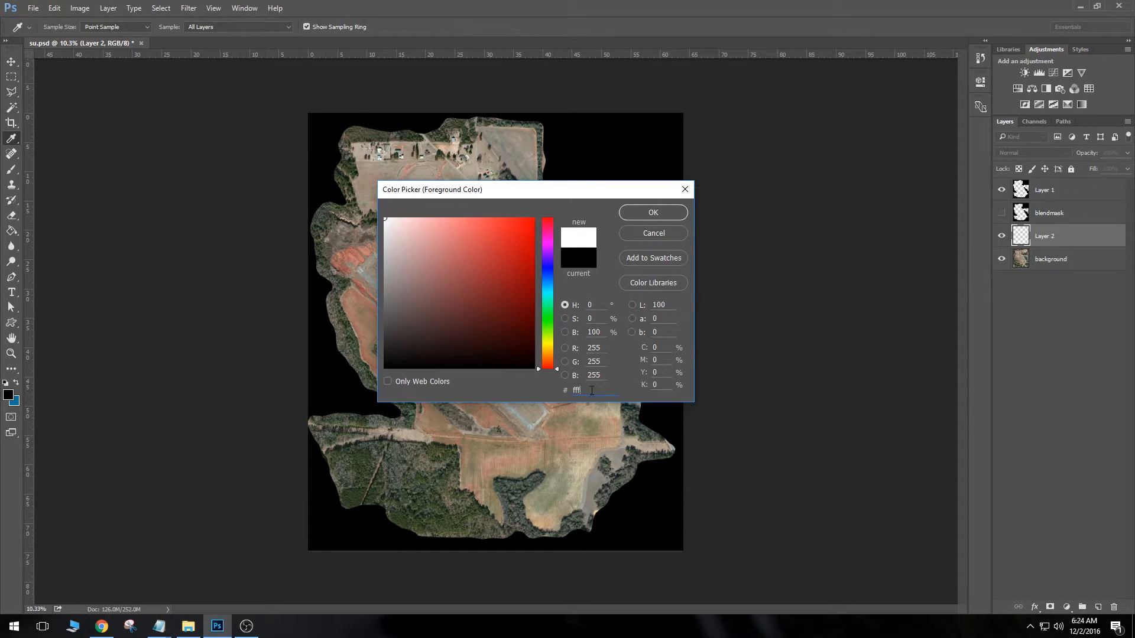
click(653, 213)
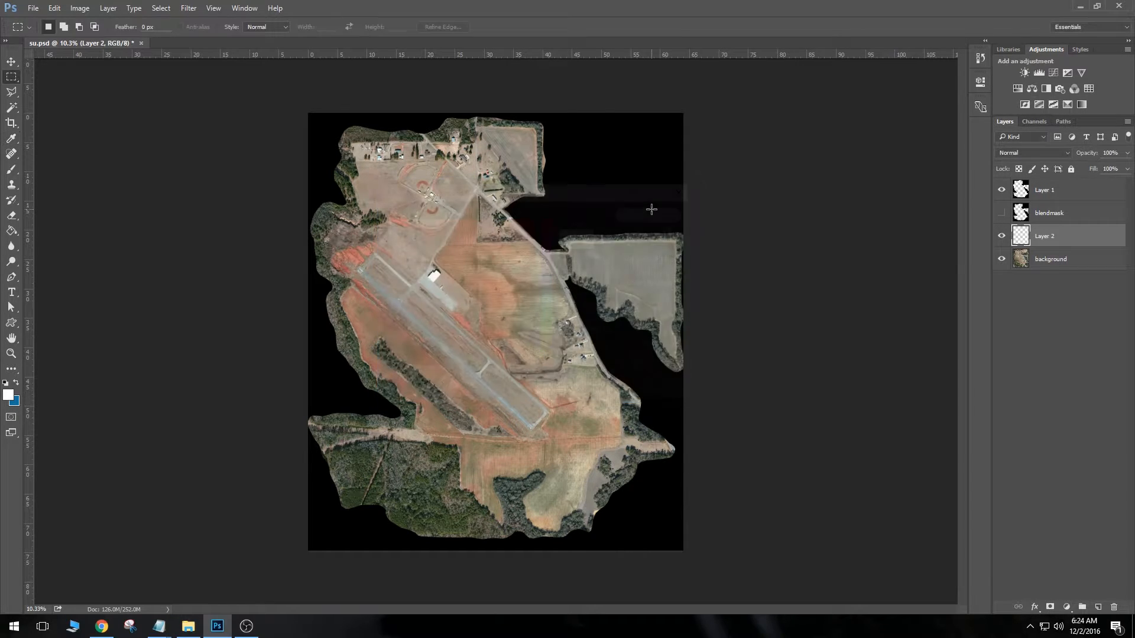
click(9, 231)
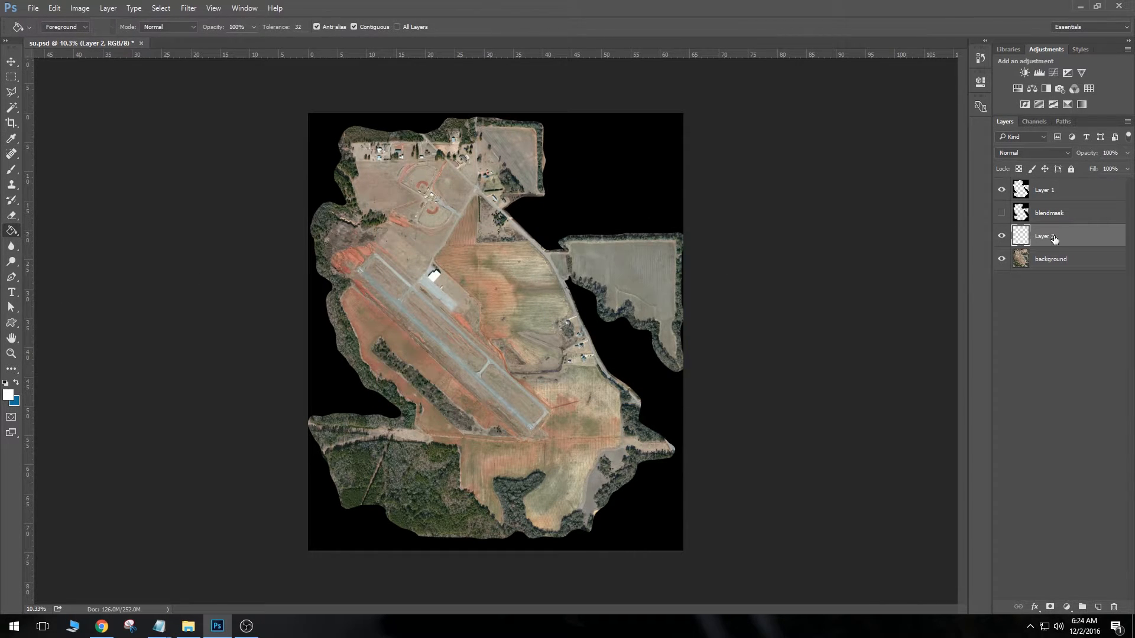
click(480, 325)
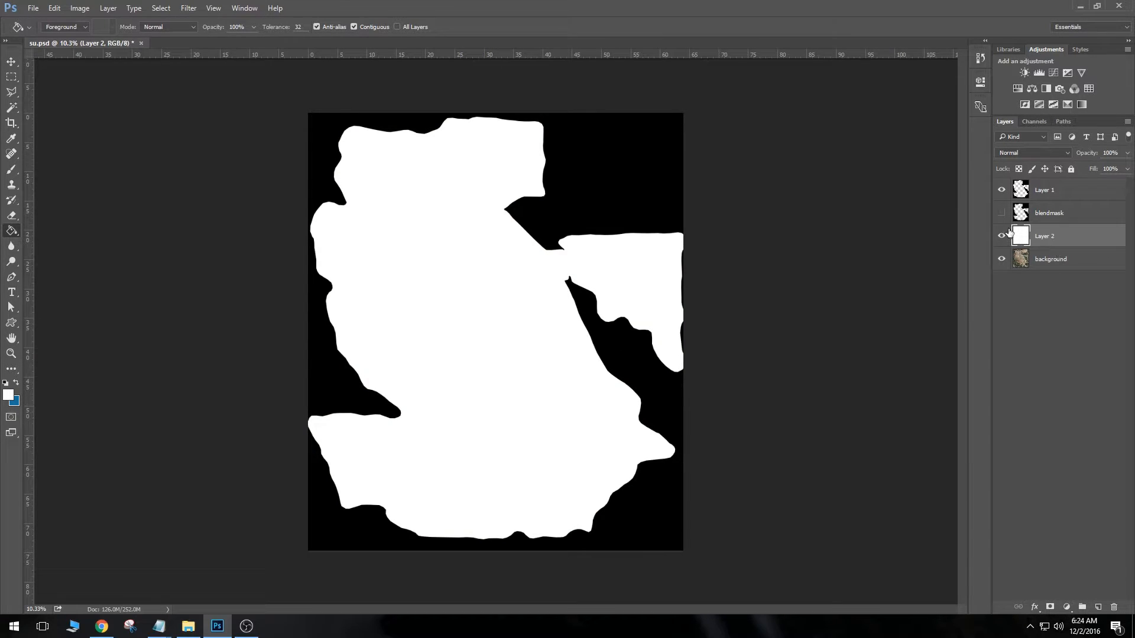
Compare the white layer with and without the black Layer 1, show blendmask again, and examine its faded edge up close
click(1000, 189)
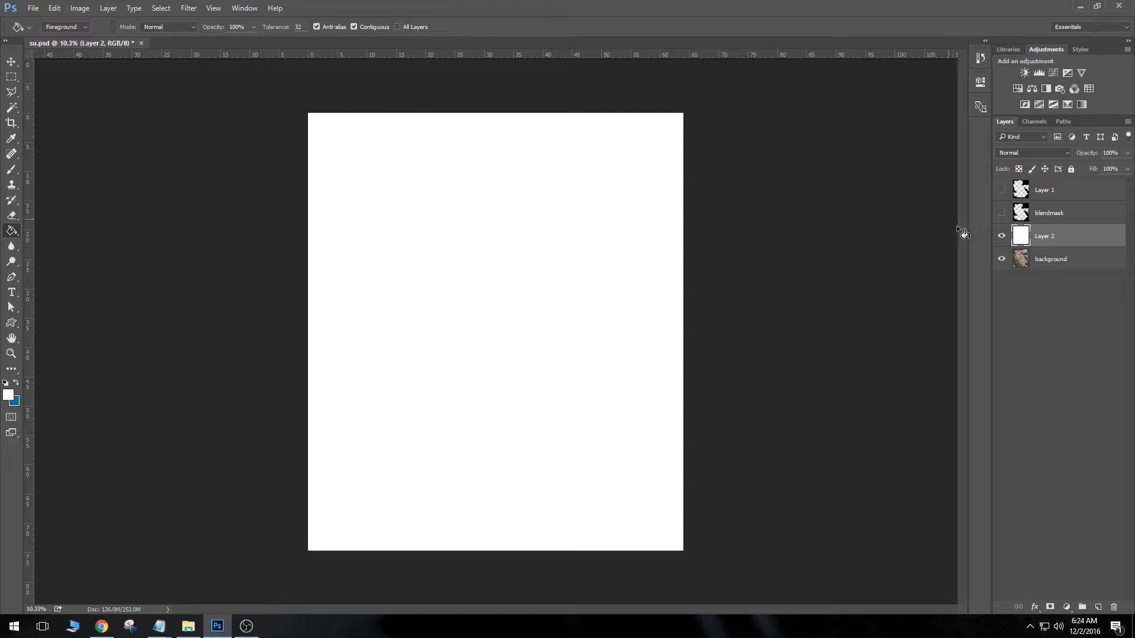
click(1001, 189)
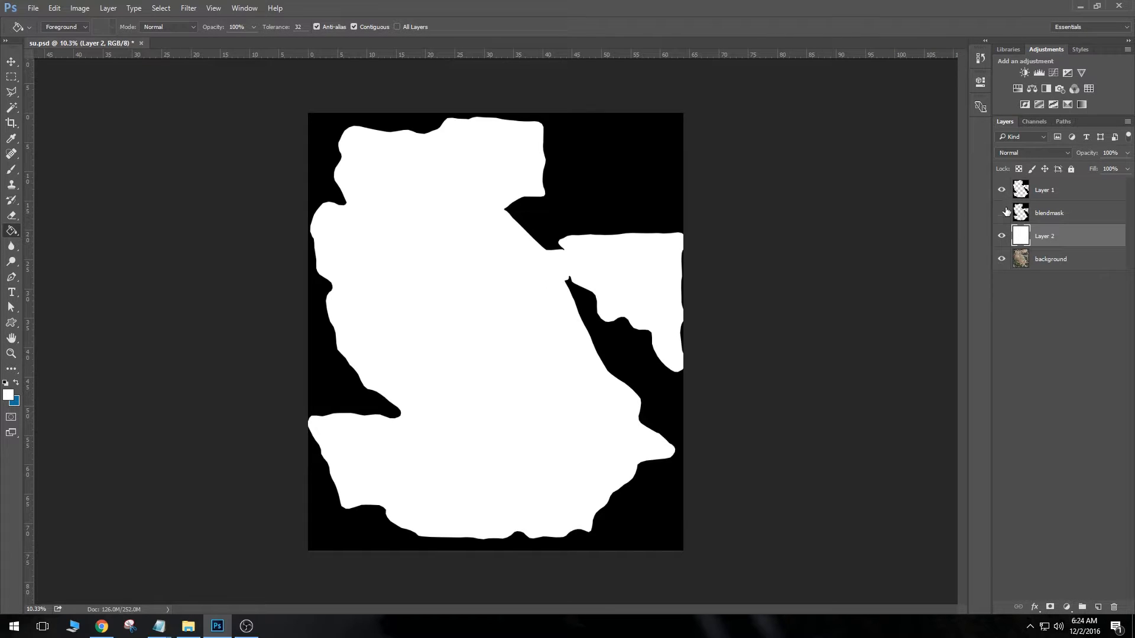
click(1003, 213)
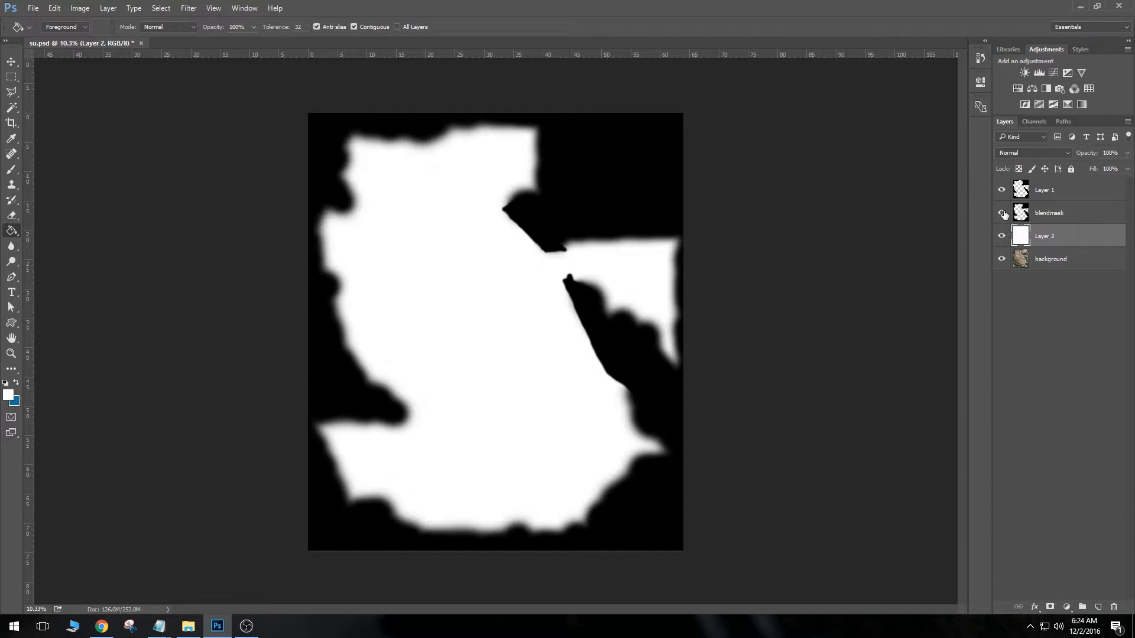
key(m)
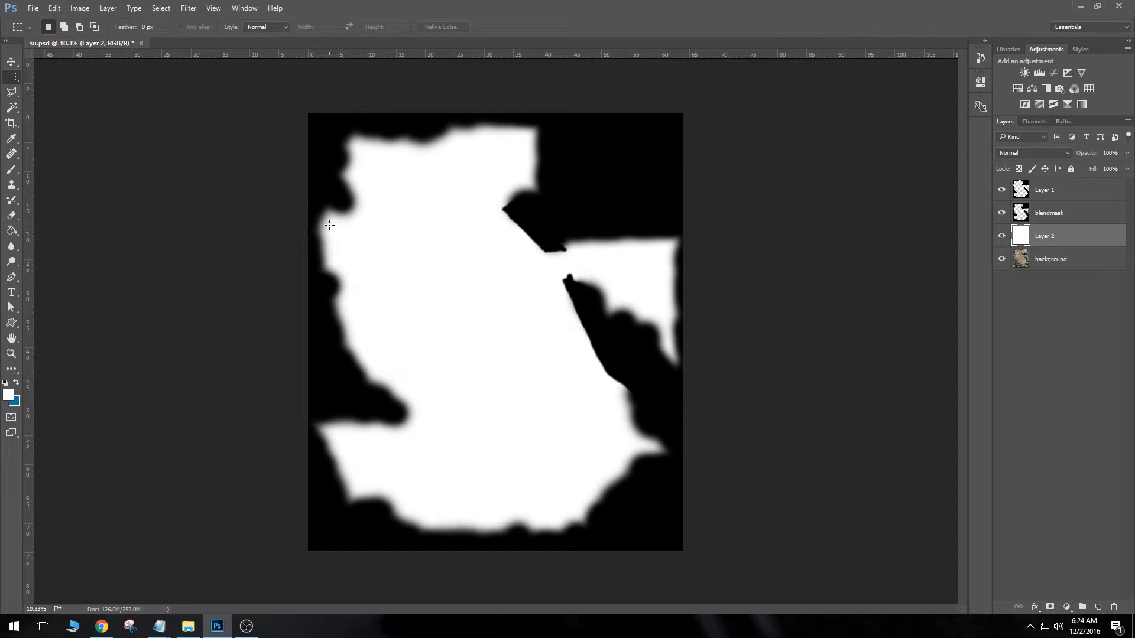
scroll(288, 307, up, 10)
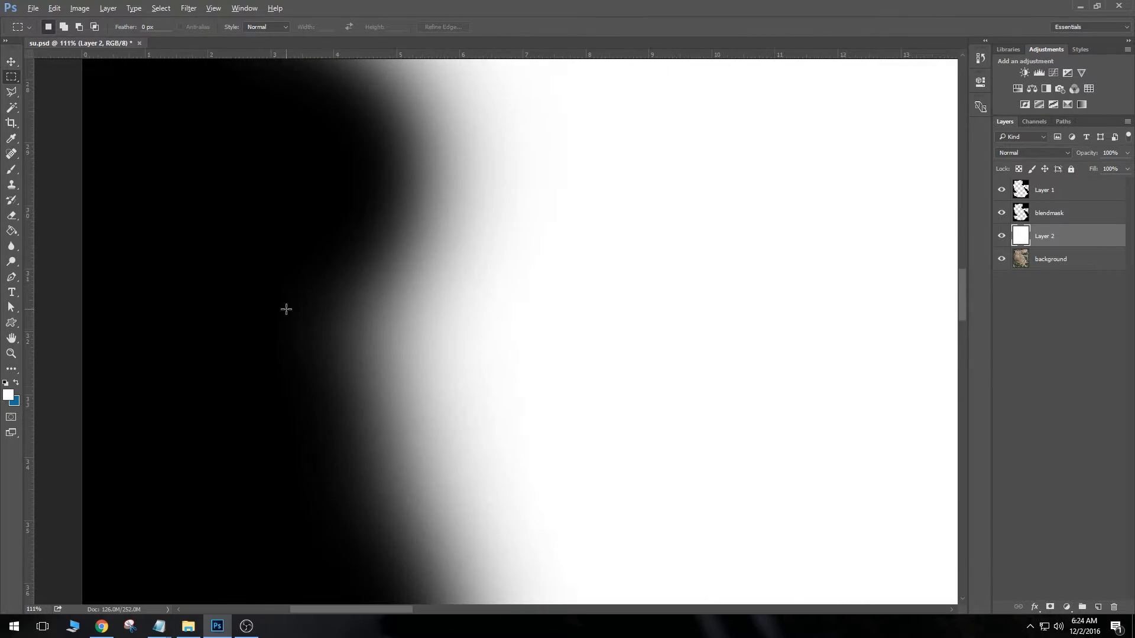
Follow the blend mask's faded edge up the image's left side and examine it for hard borders
scroll(286, 309, up, 2)
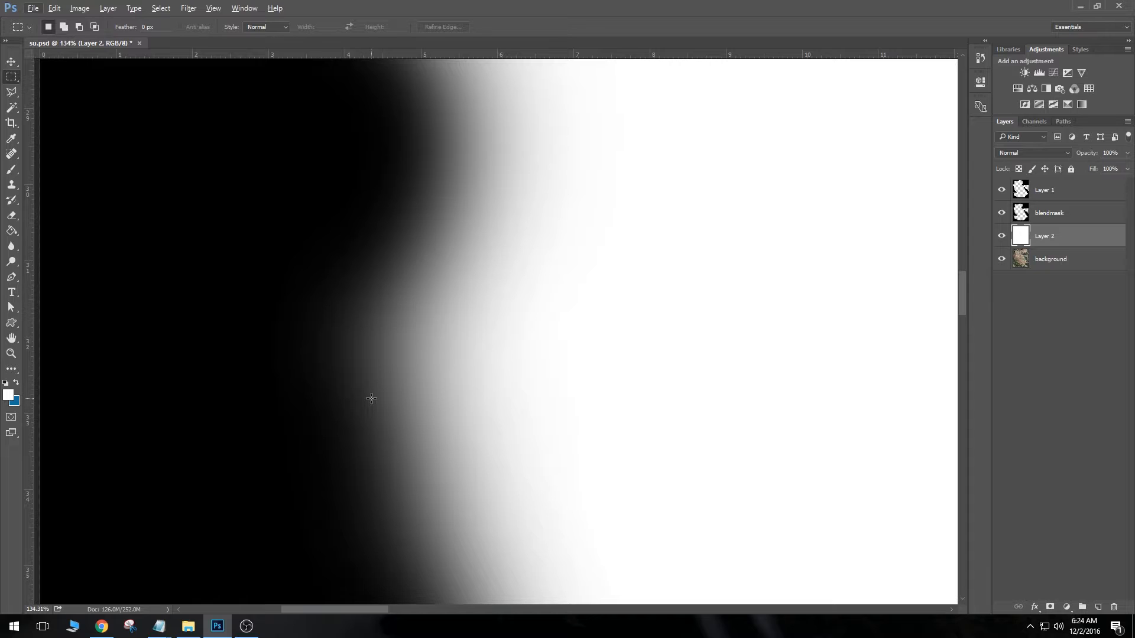
drag(302, 195, 421, 496)
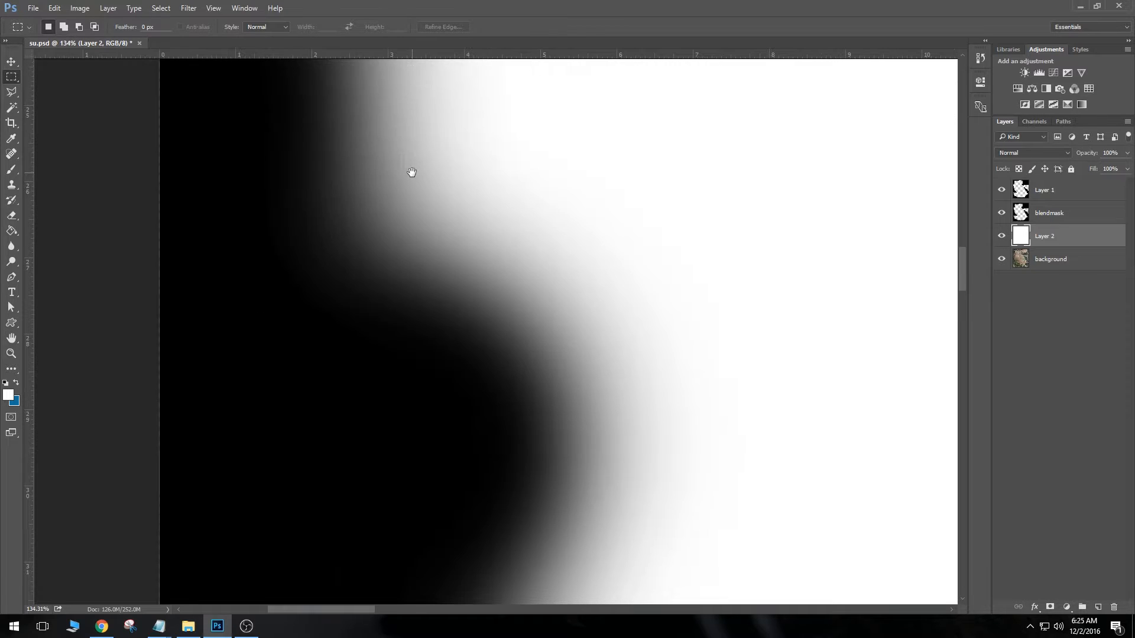
mouse_move(412, 172)
mouse_down()
mouse_move(426, 321)
mouse_move(408, 228)
mouse_move(423, 299)
mouse_up()
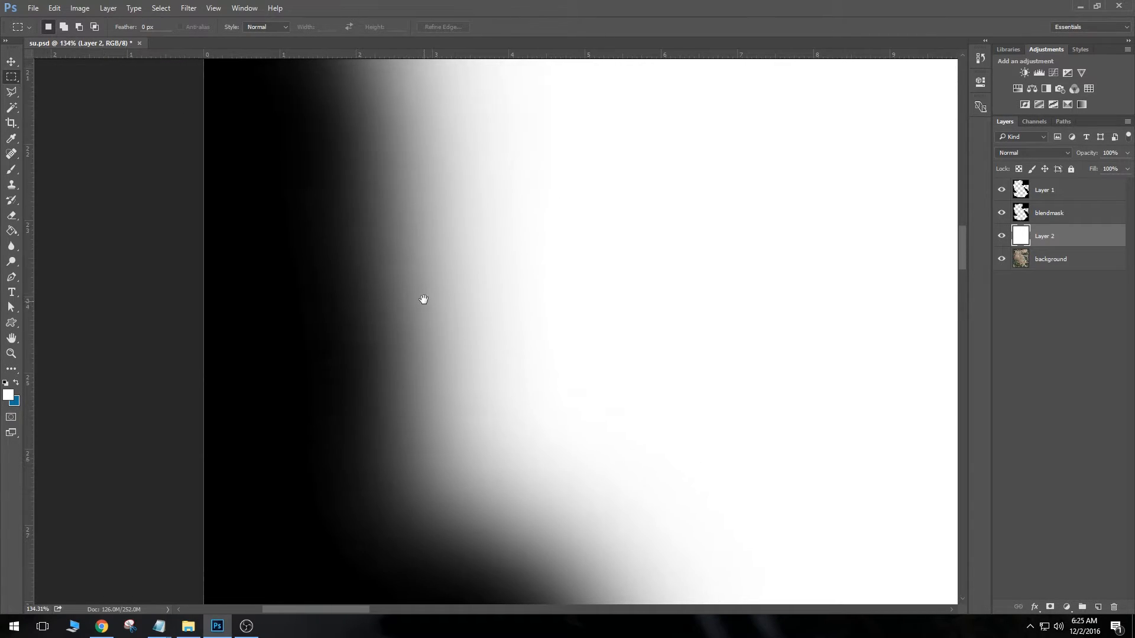
drag(388, 168, 422, 326)
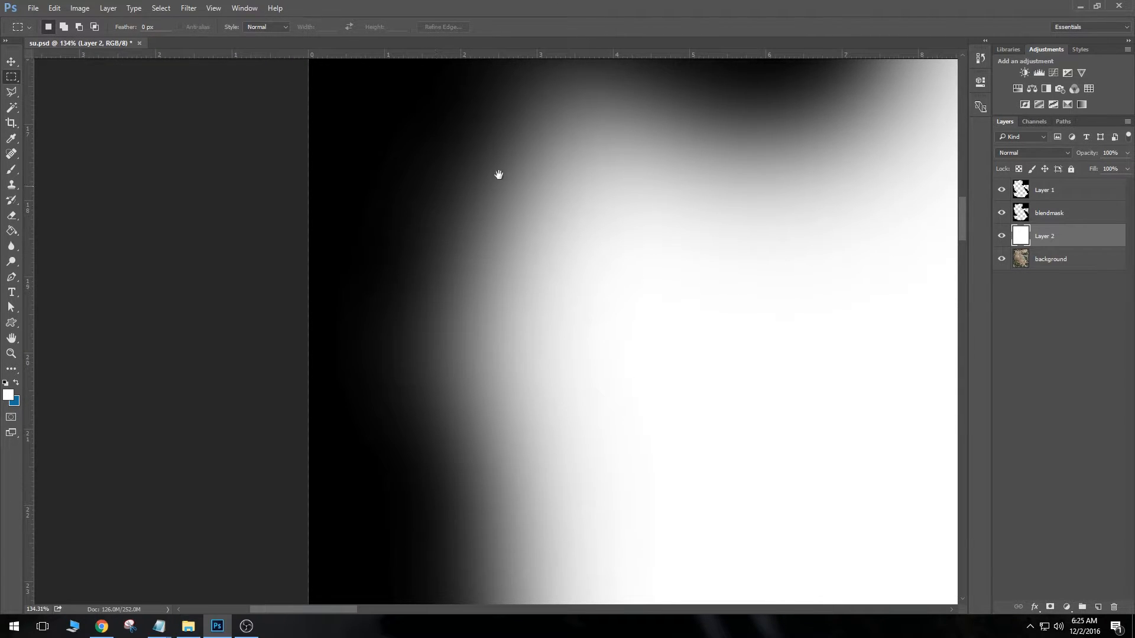
drag(499, 175, 405, 418)
drag(465, 298, 503, 368)
scroll(429, 312, up, 8)
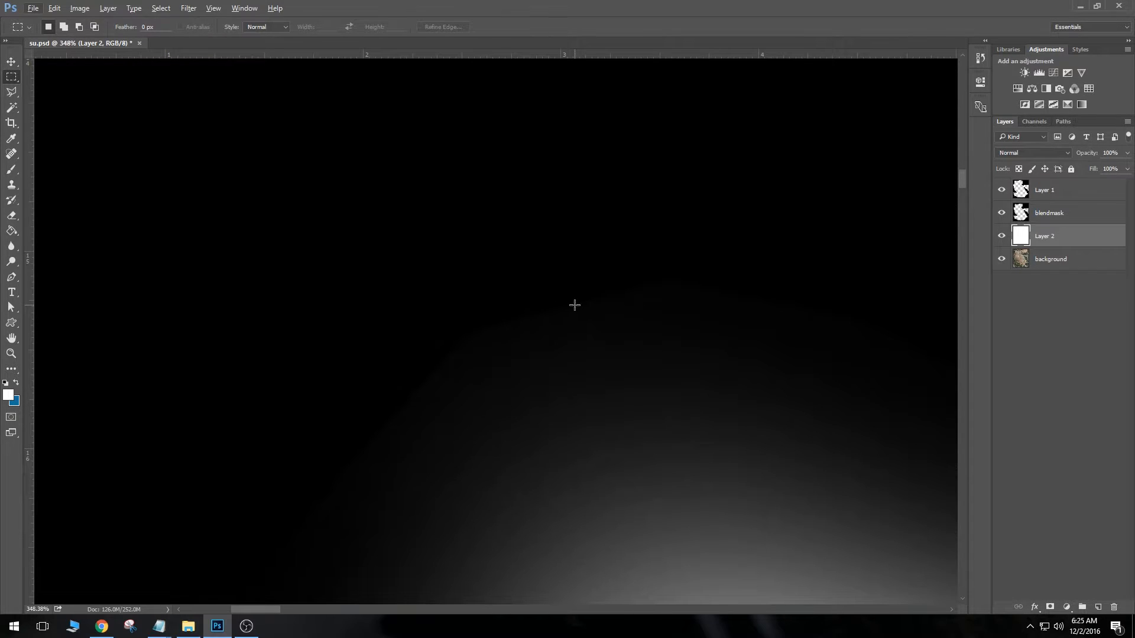
scroll(488, 433, down, 5)
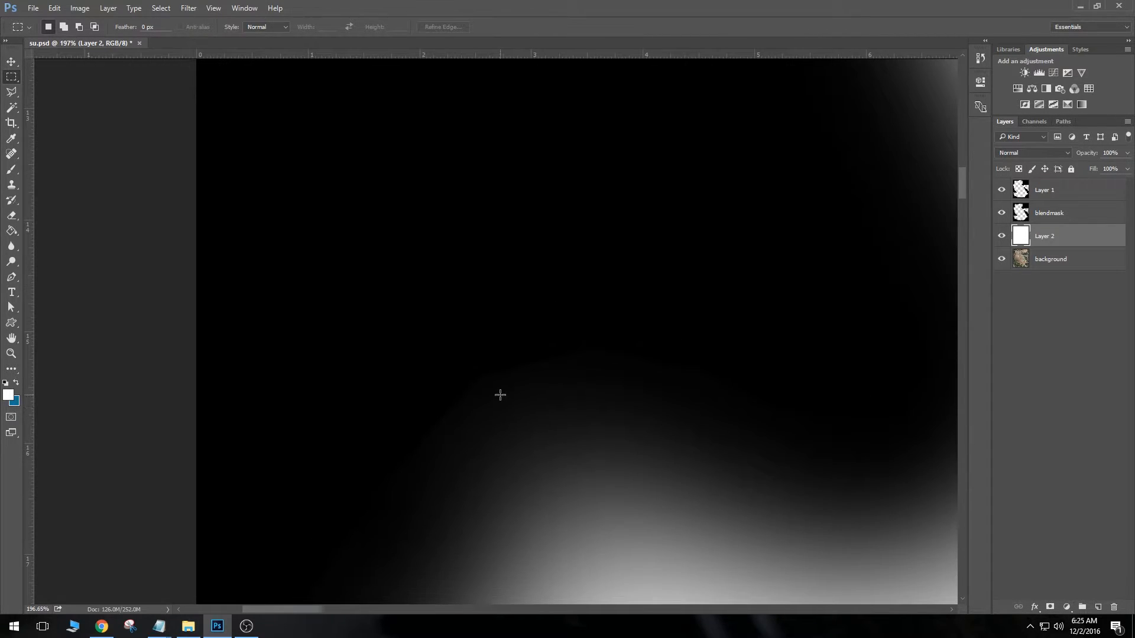
Outline the hard border along the top of the faded bulge near the image's left edge with the Polygonal Lasso
click(11, 91)
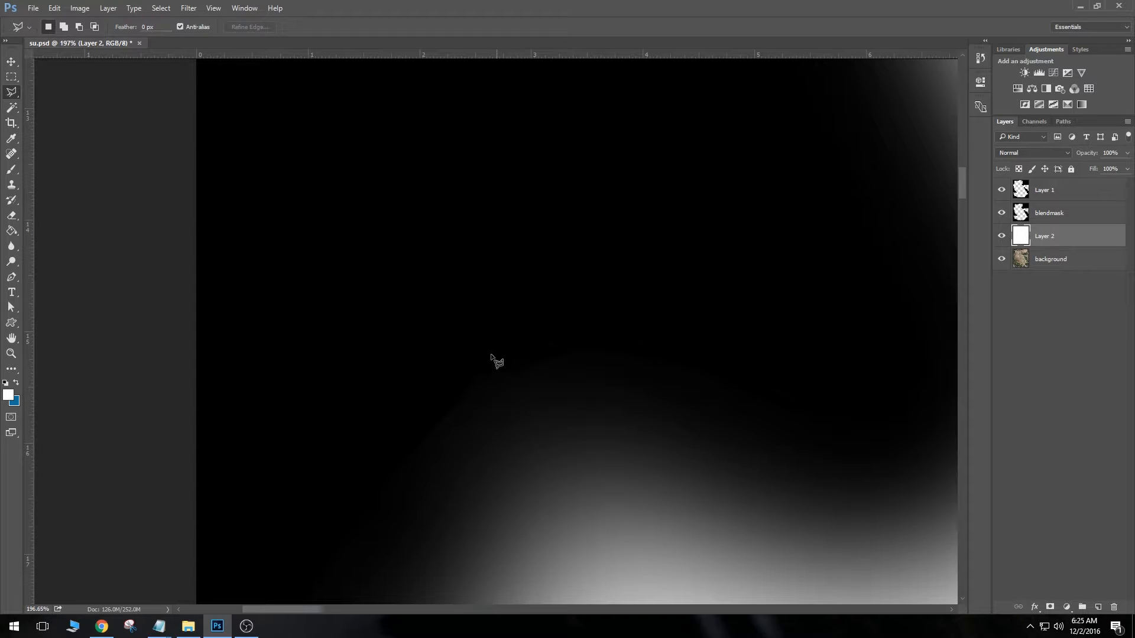
click(383, 548)
click(389, 415)
click(412, 373)
click(453, 347)
click(510, 333)
click(576, 329)
click(627, 338)
click(671, 374)
click(680, 448)
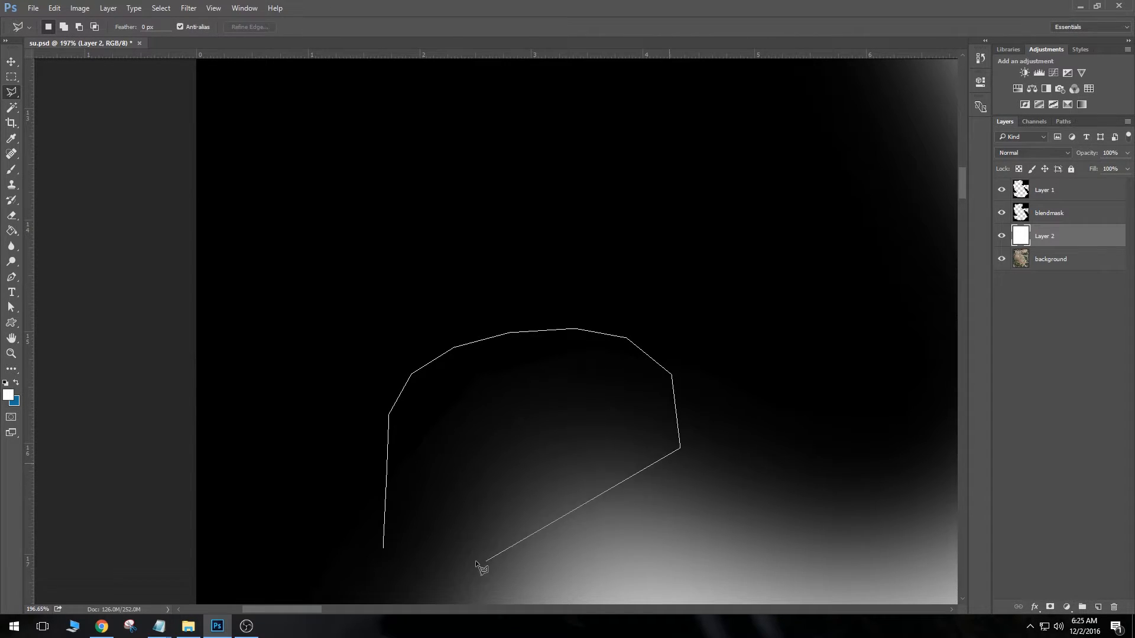
click(385, 549)
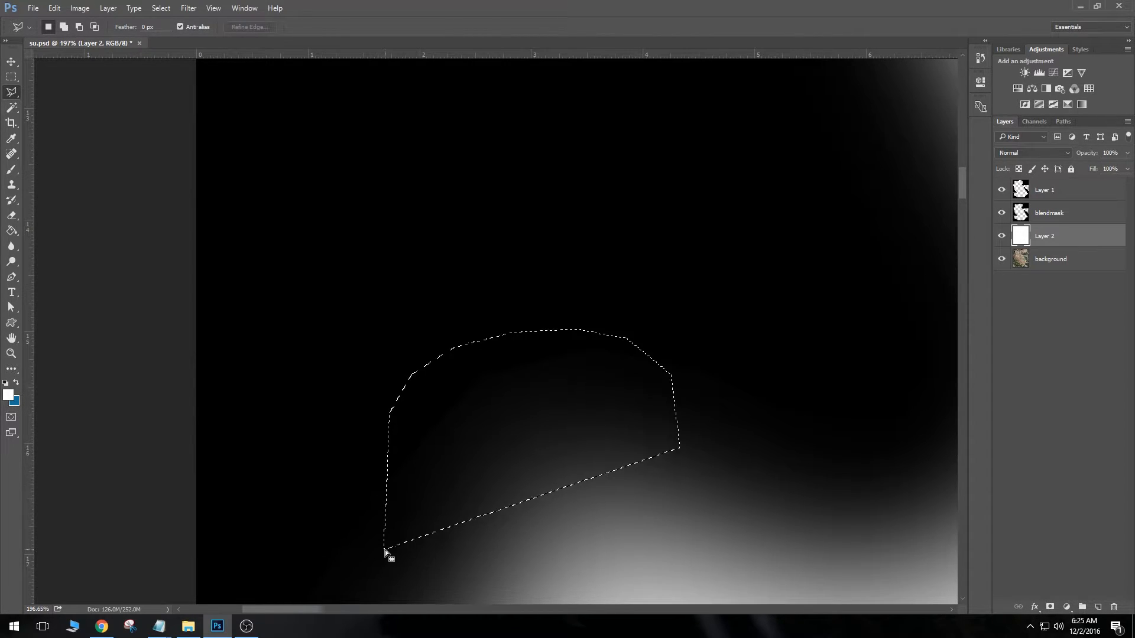
Set the Eraser to a 61 px brush with 100% hardness
click(12, 215)
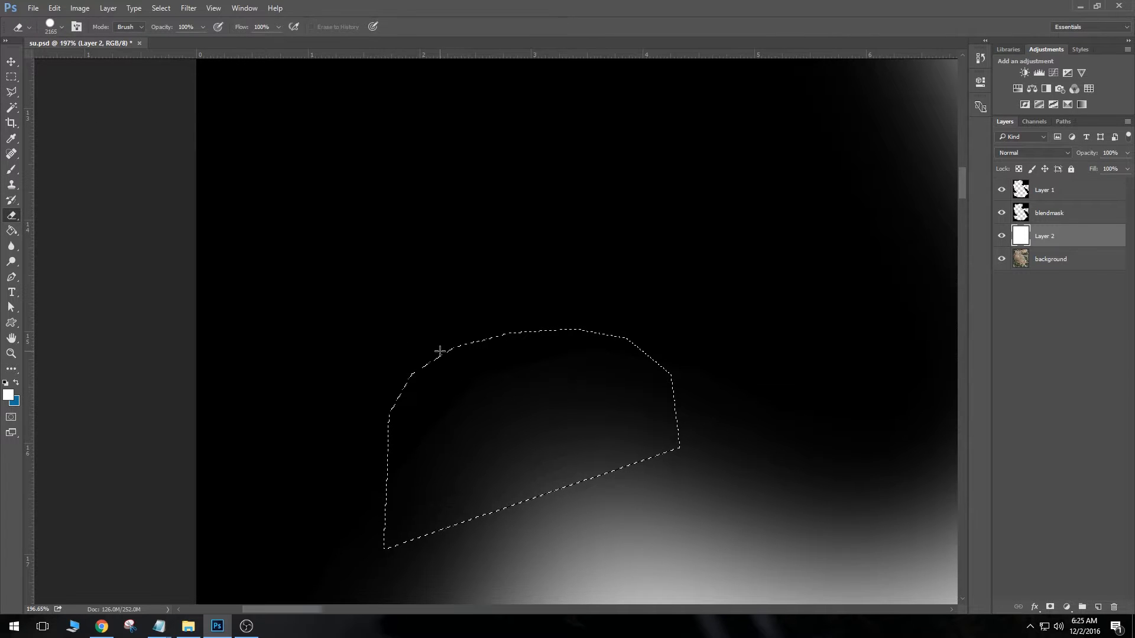
click(62, 27)
drag(101, 65, 87, 67)
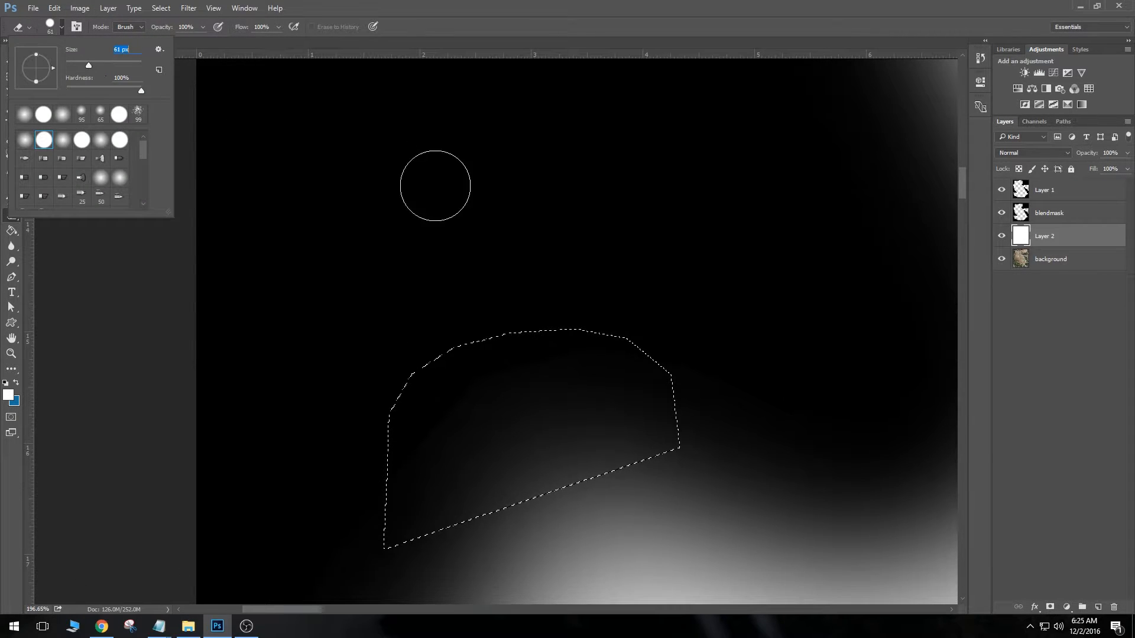
click(521, 5)
mouse_move(667, 342)
mouse_down()
mouse_move(690, 393)
mouse_move(596, 347)
mouse_move(490, 349)
mouse_up()
click(58, 8)
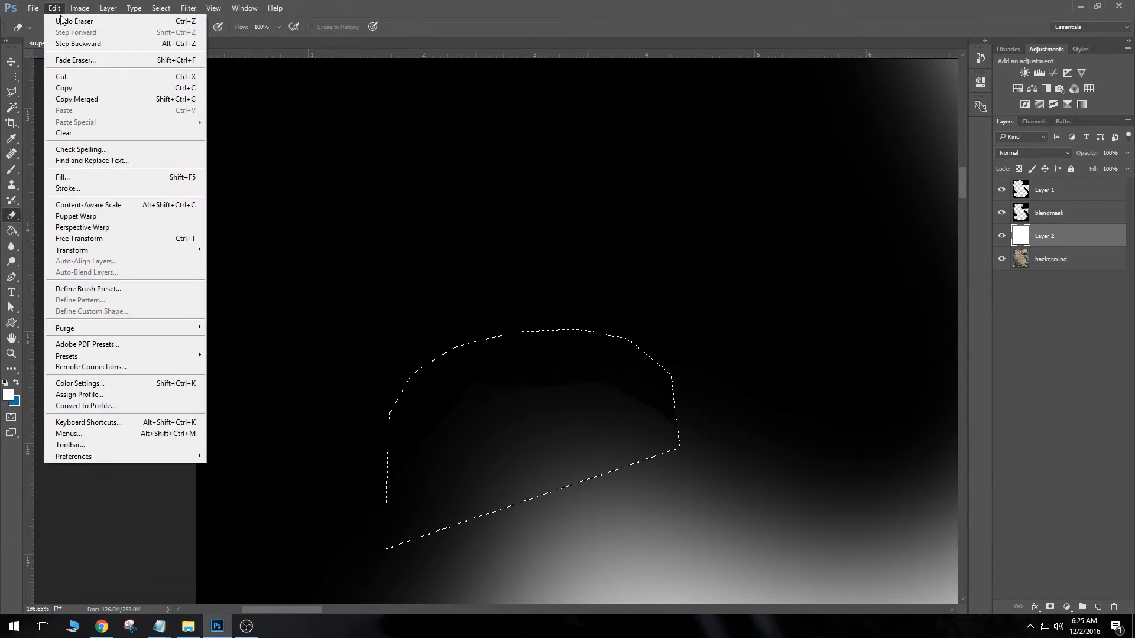
click(65, 22)
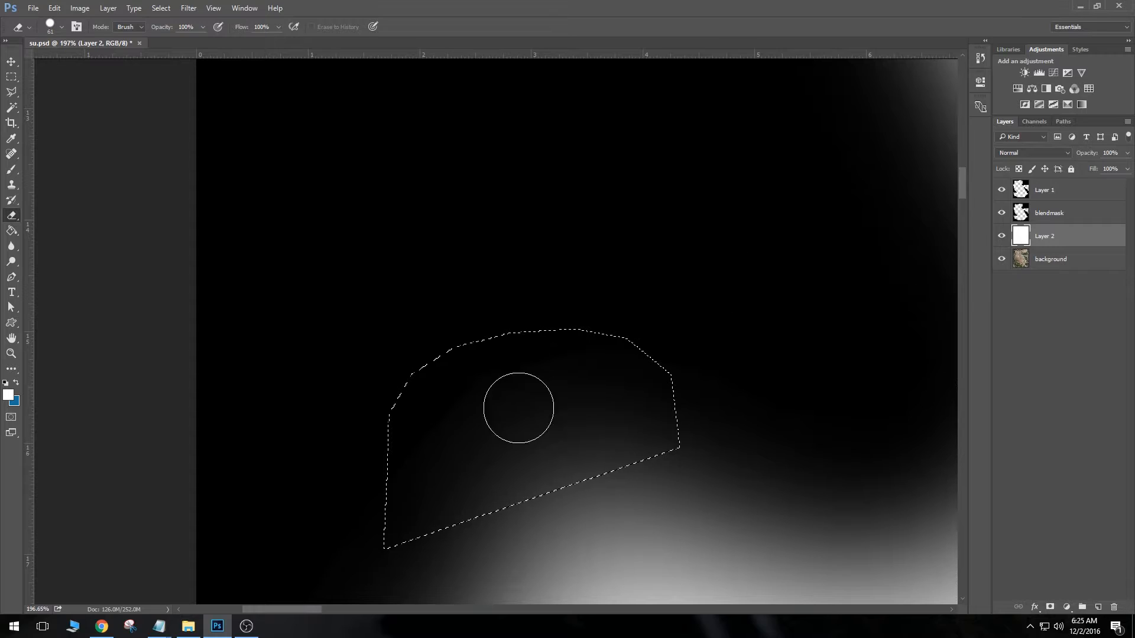
Rename Layer 1 as "mask"
click(1054, 194)
double_click(1051, 191)
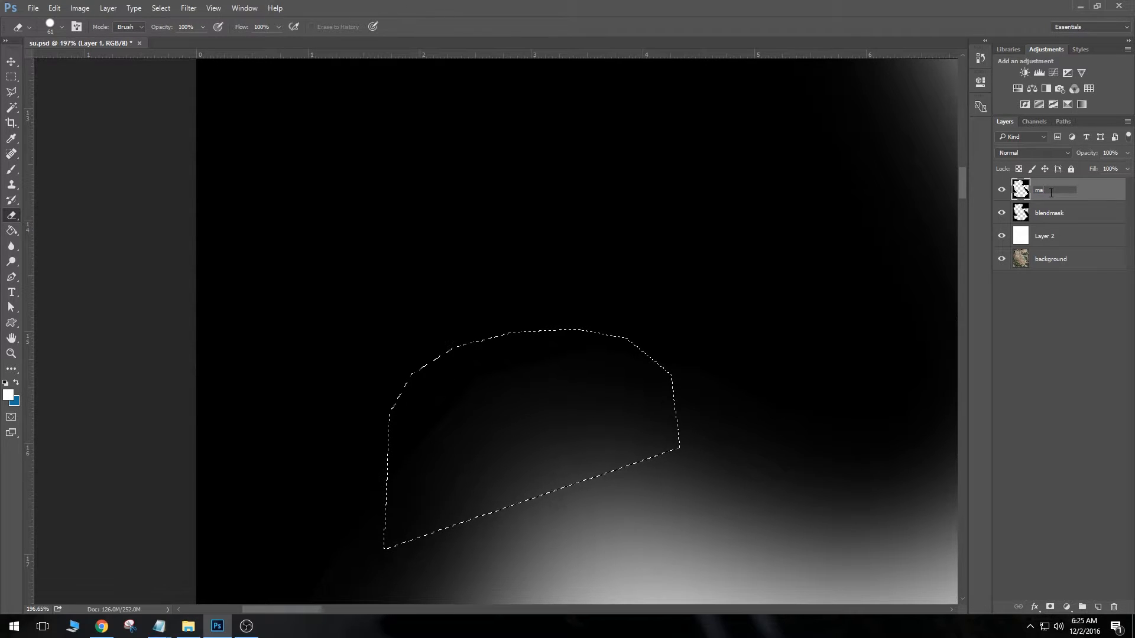
click(1062, 336)
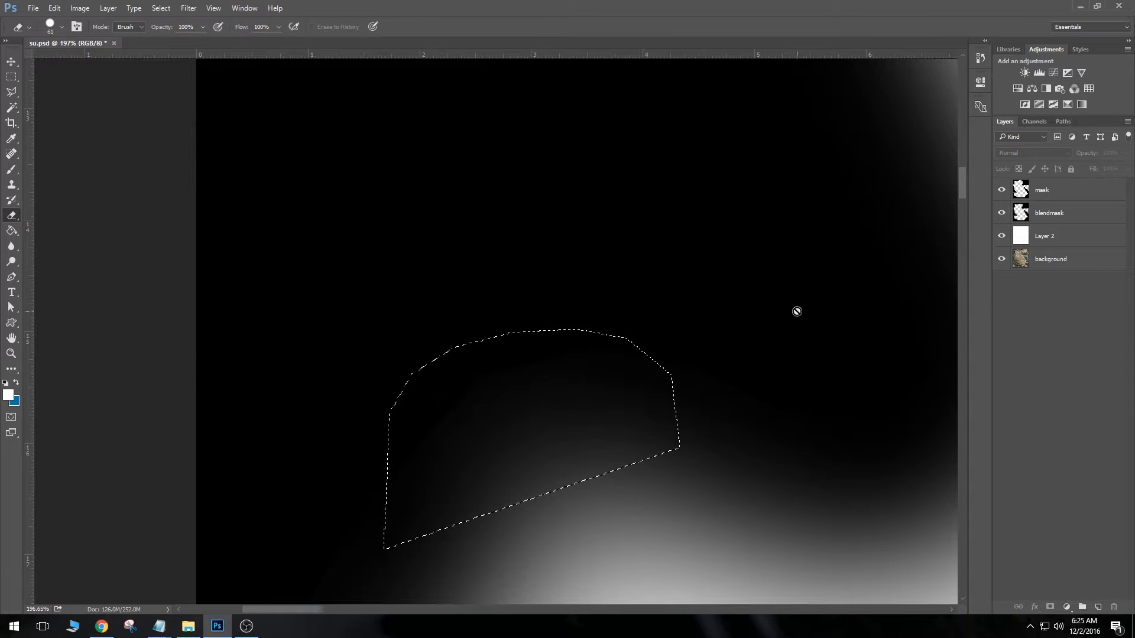
Erase the black inside the lasso selection on the mask layer and clear the selection
click(1071, 193)
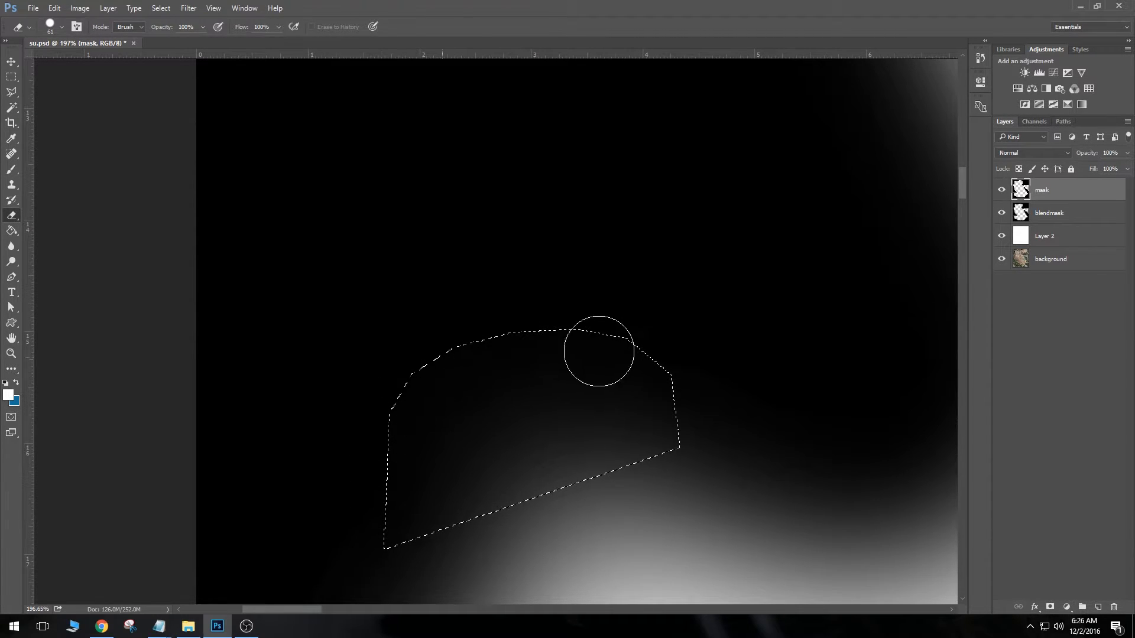
click(11, 79)
click(39, 223)
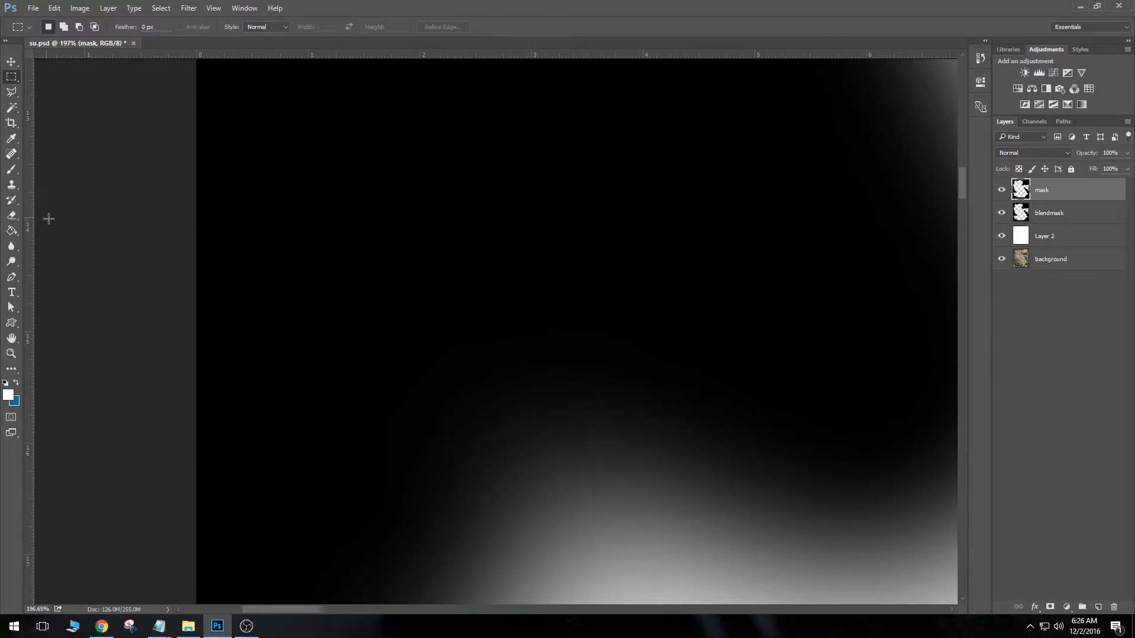
Inspect the erased border up close and follow the faded edge farther up the image for other hard borders
scroll(309, 289, up, 4)
scroll(420, 395, down, 1)
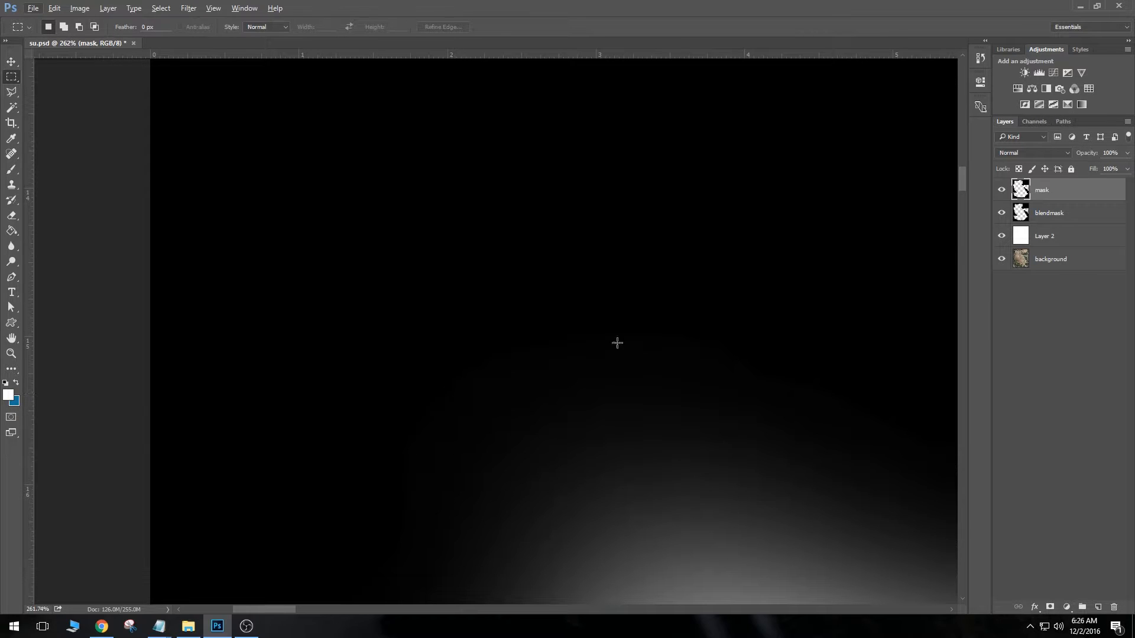
scroll(477, 340, down, 3)
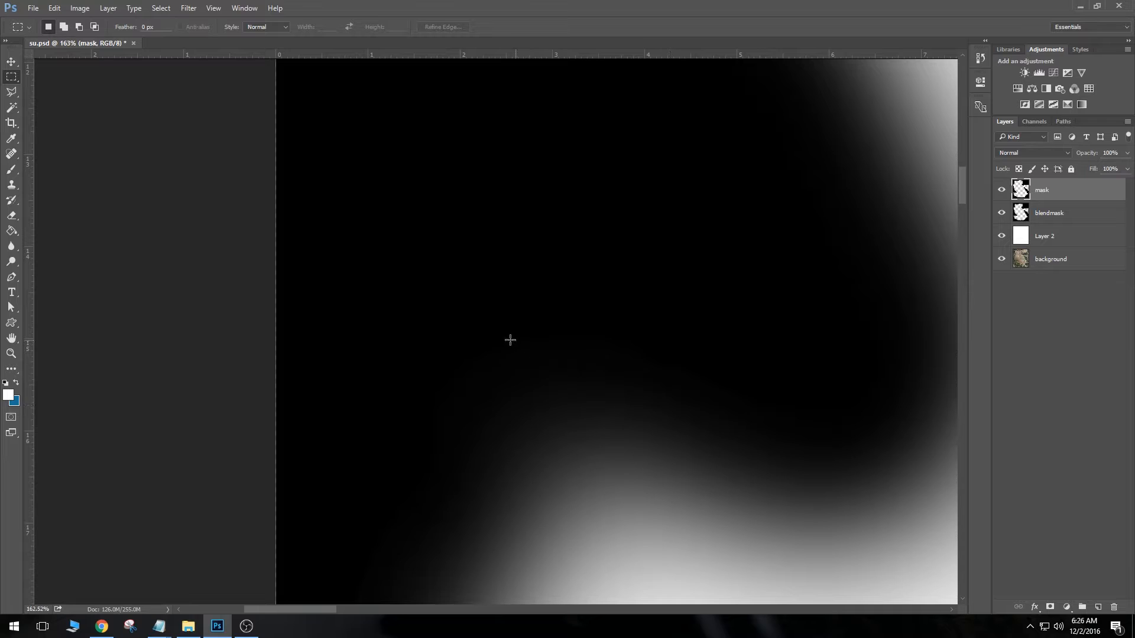
scroll(889, 434, up, 3)
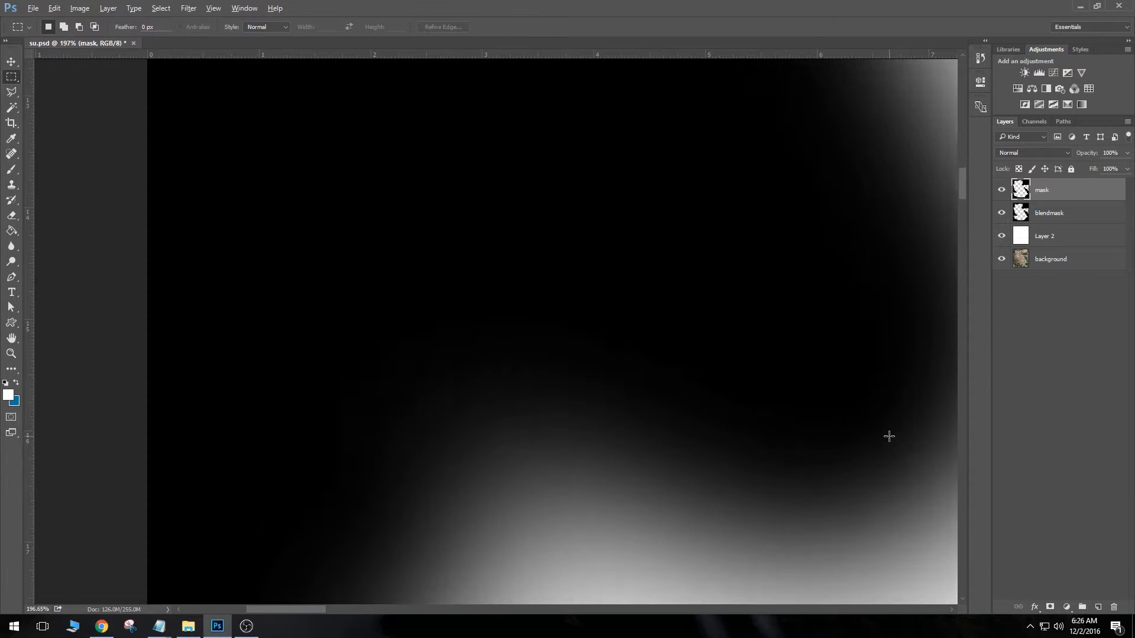
drag(902, 327, 562, 359)
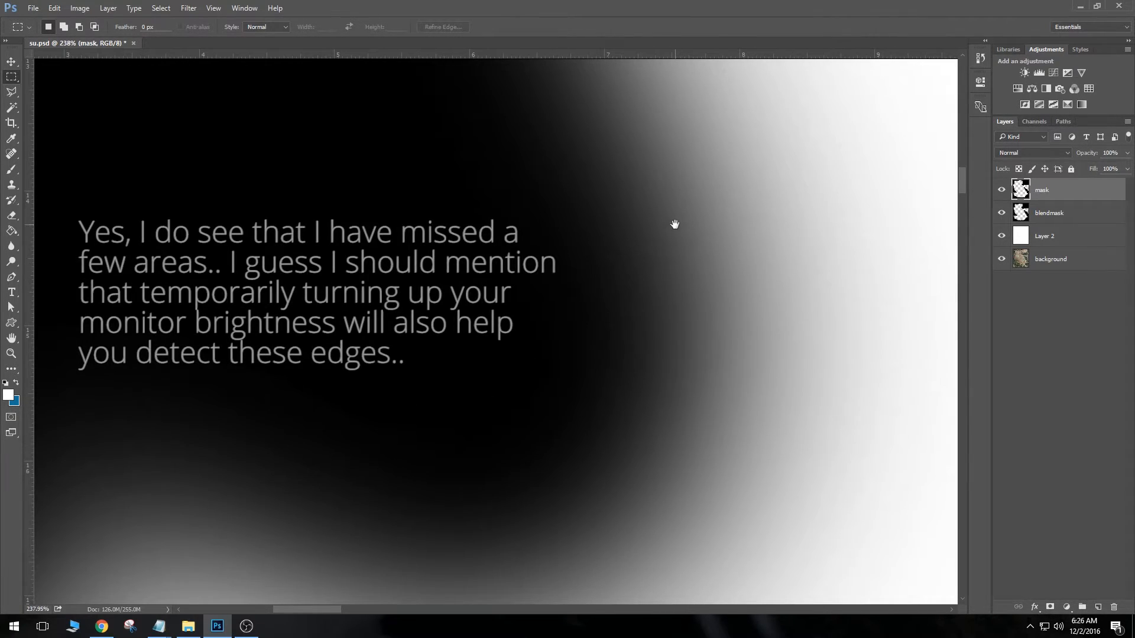
drag(674, 223, 702, 461)
drag(596, 252, 747, 438)
drag(696, 250, 722, 481)
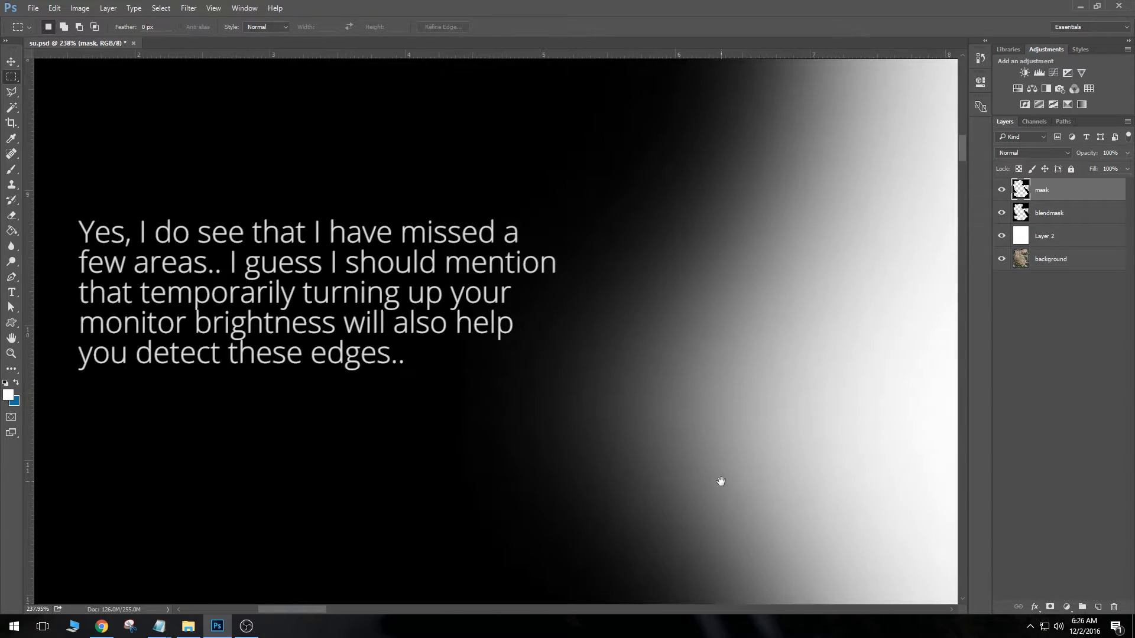
drag(764, 228, 756, 389)
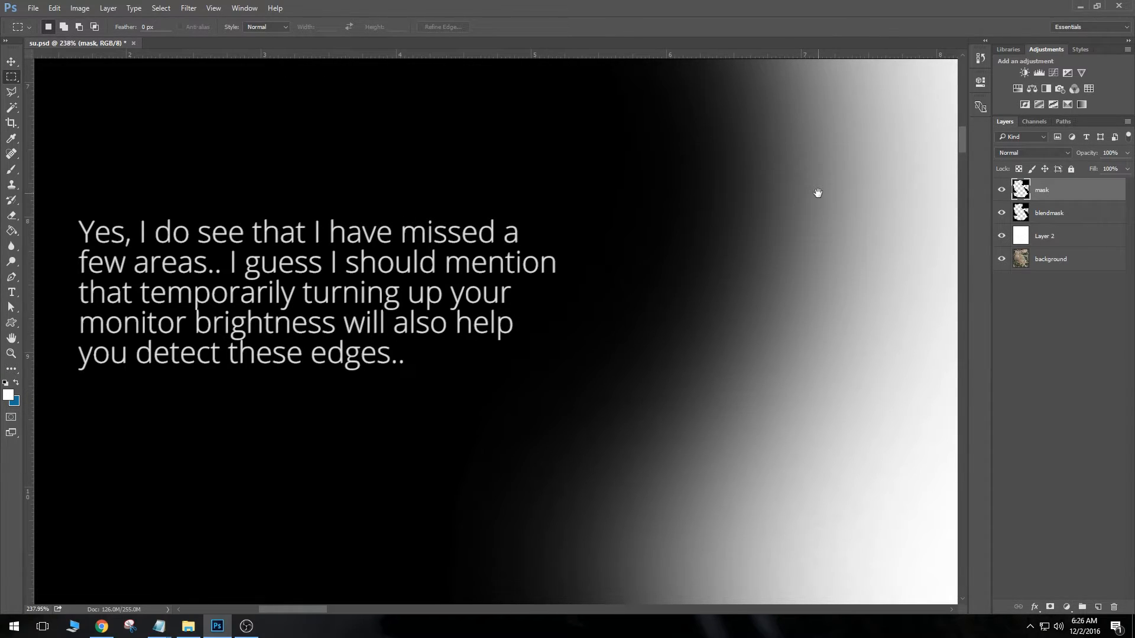
drag(818, 193, 773, 387)
drag(767, 195, 780, 314)
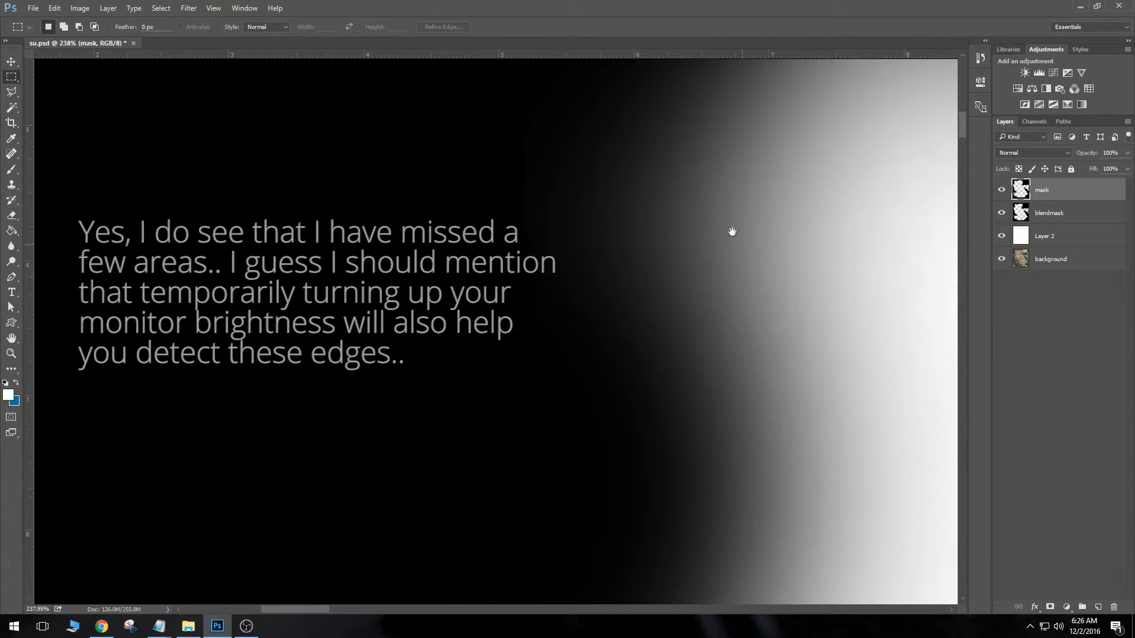
drag(705, 198, 742, 302)
scroll(687, 330, up, 3)
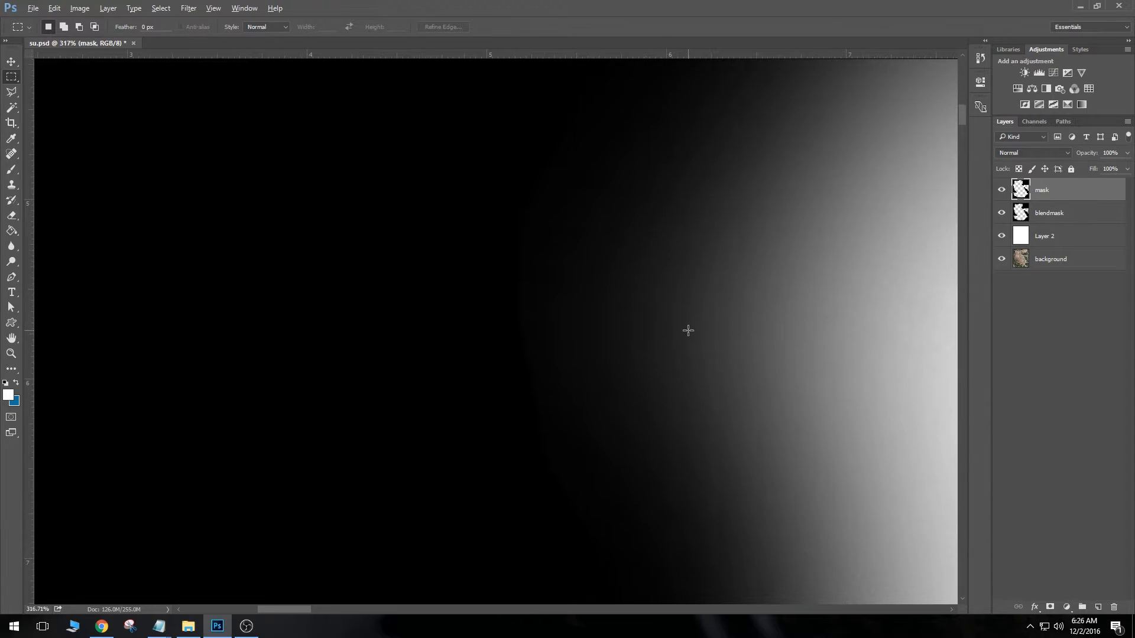
scroll(688, 329, down, 1)
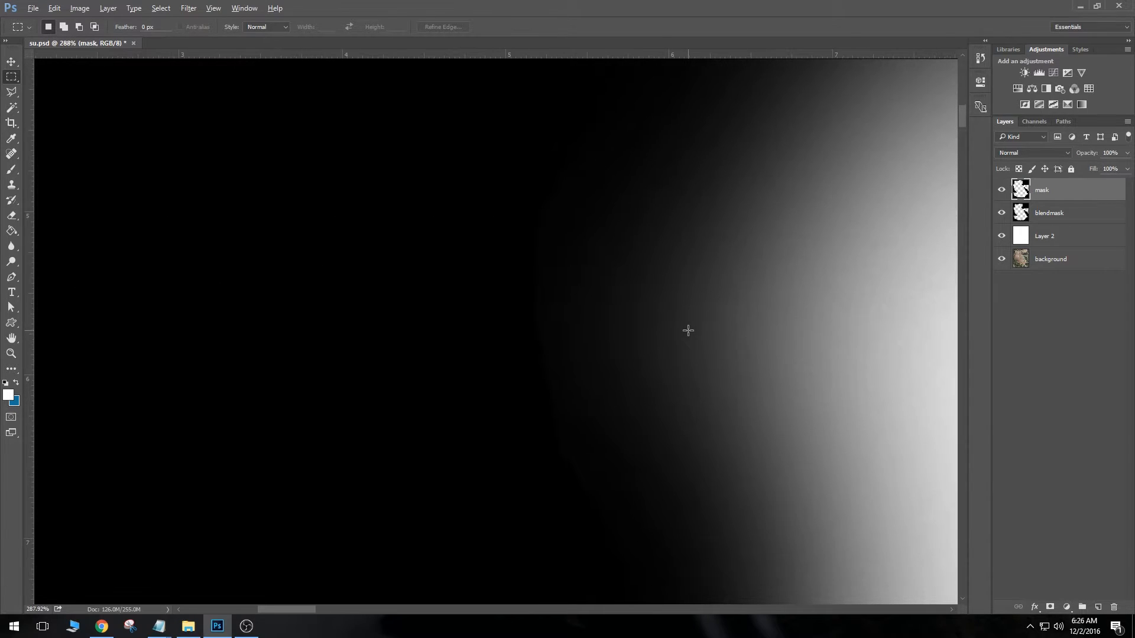
Outline the hard border around the next faded bulge farther up the image with the Polygonal Lasso
click(11, 93)
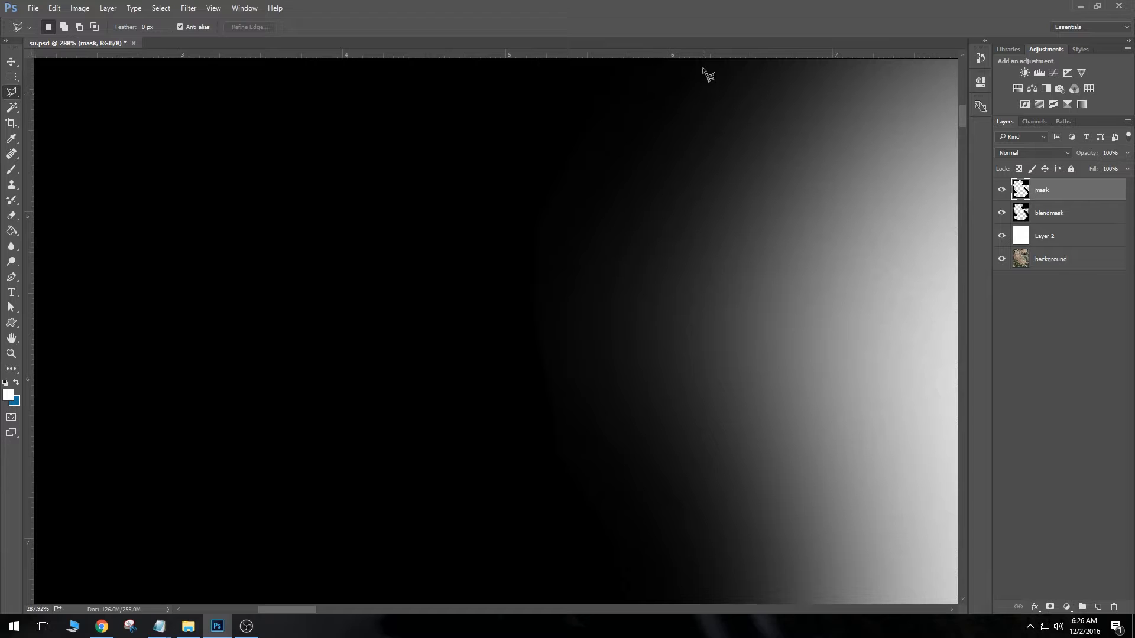
drag(682, 228, 673, 274)
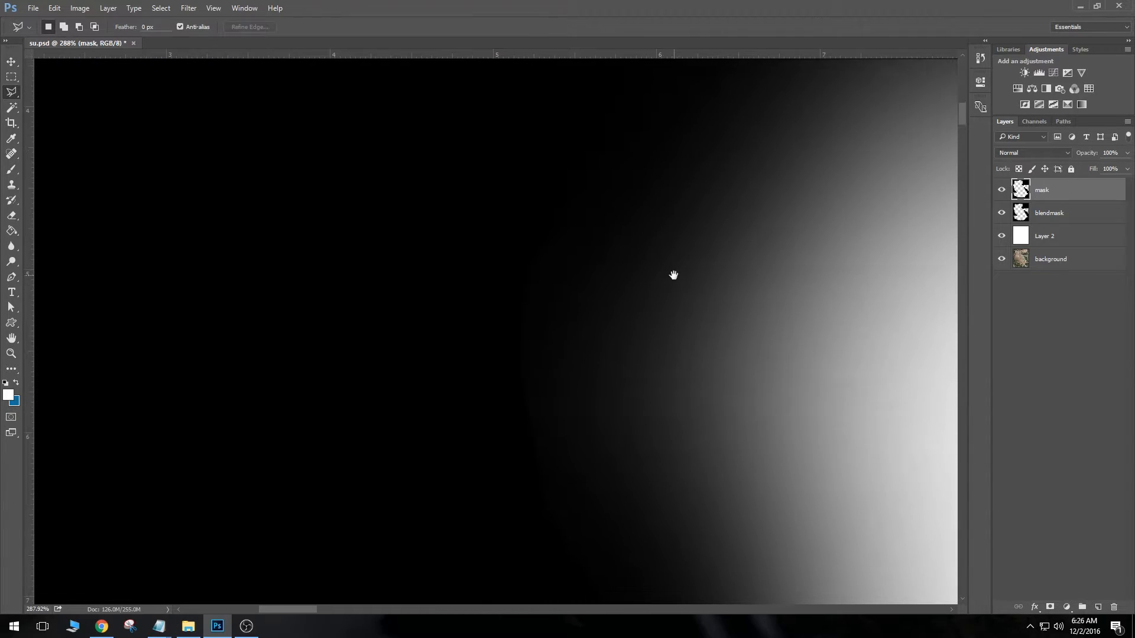
click(706, 138)
click(550, 251)
click(519, 286)
click(507, 313)
click(502, 353)
click(501, 403)
click(511, 480)
click(520, 523)
click(550, 559)
click(593, 581)
click(644, 600)
click(722, 591)
click(768, 354)
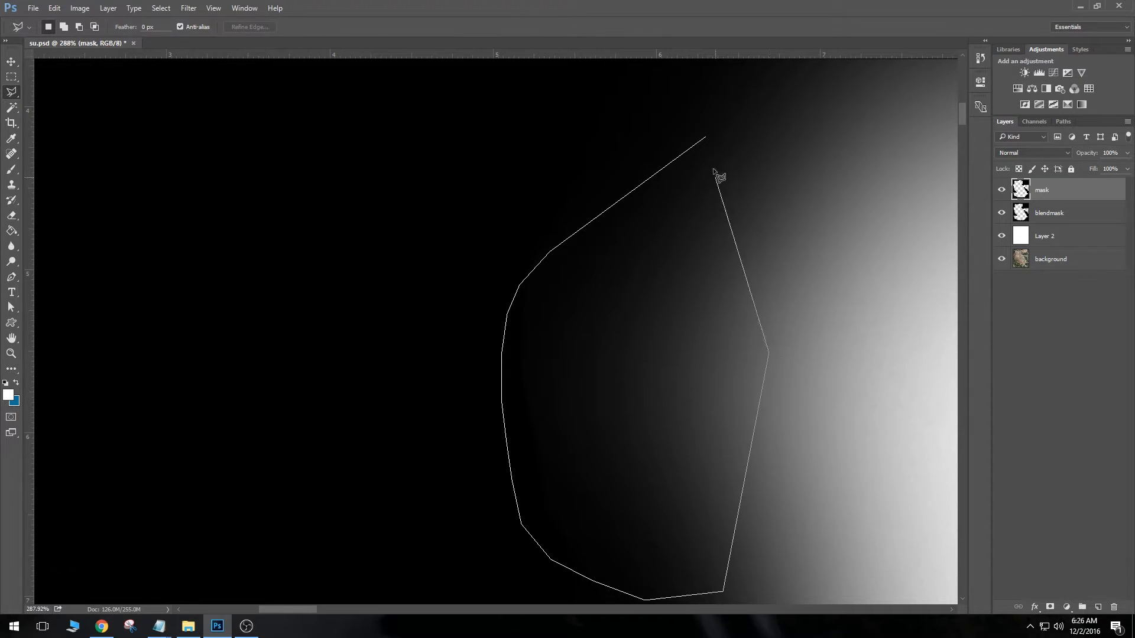
click(704, 138)
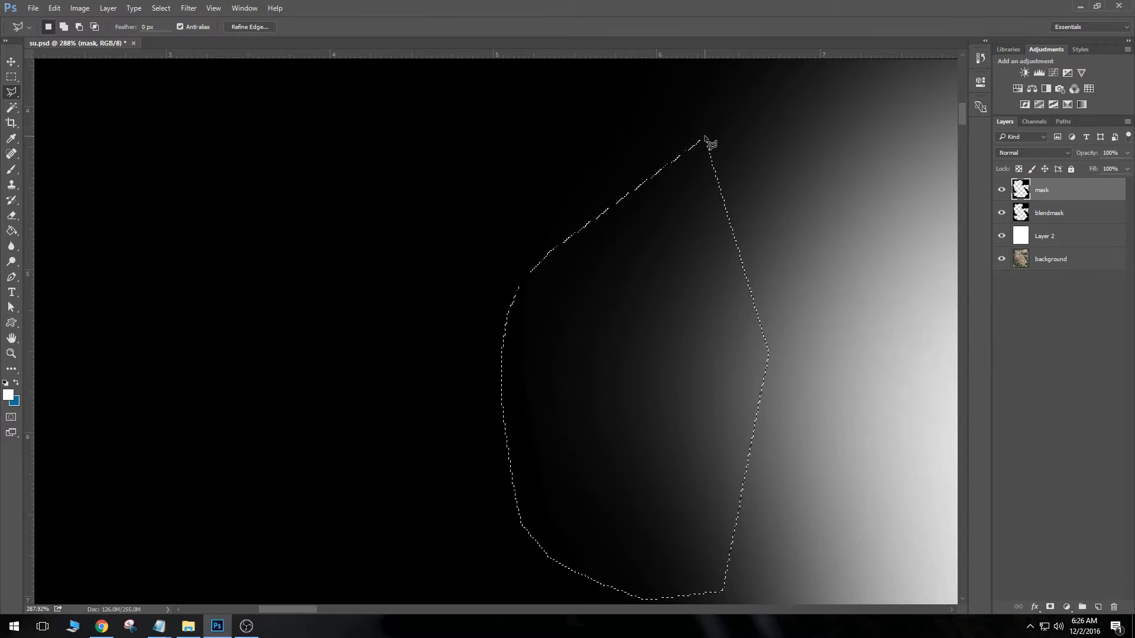
Erase the outlined bulge border from the mask layer and remove the selection
click(11, 215)
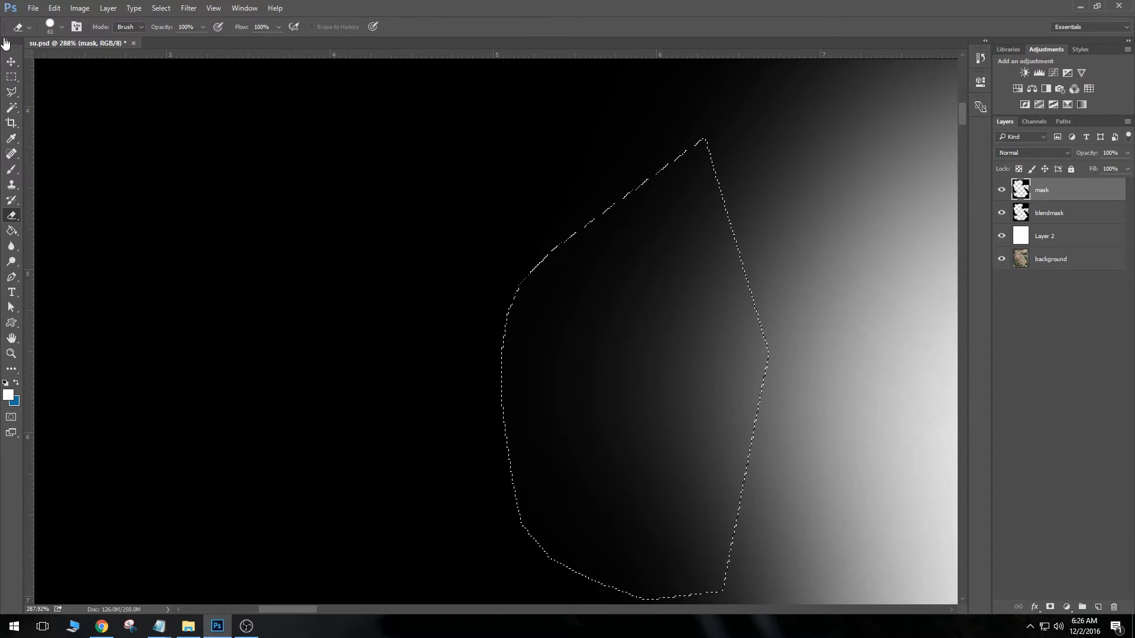
click(13, 78)
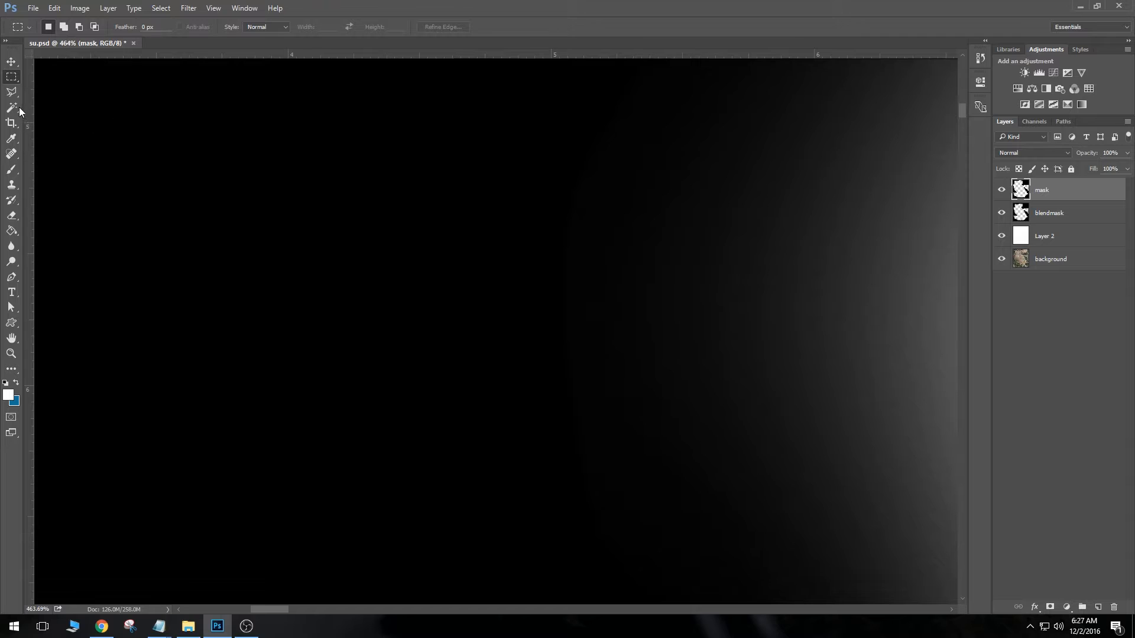
Outline the small remaining hard border at the outermost part of the same bulge with the Polygonal Lasso
click(11, 91)
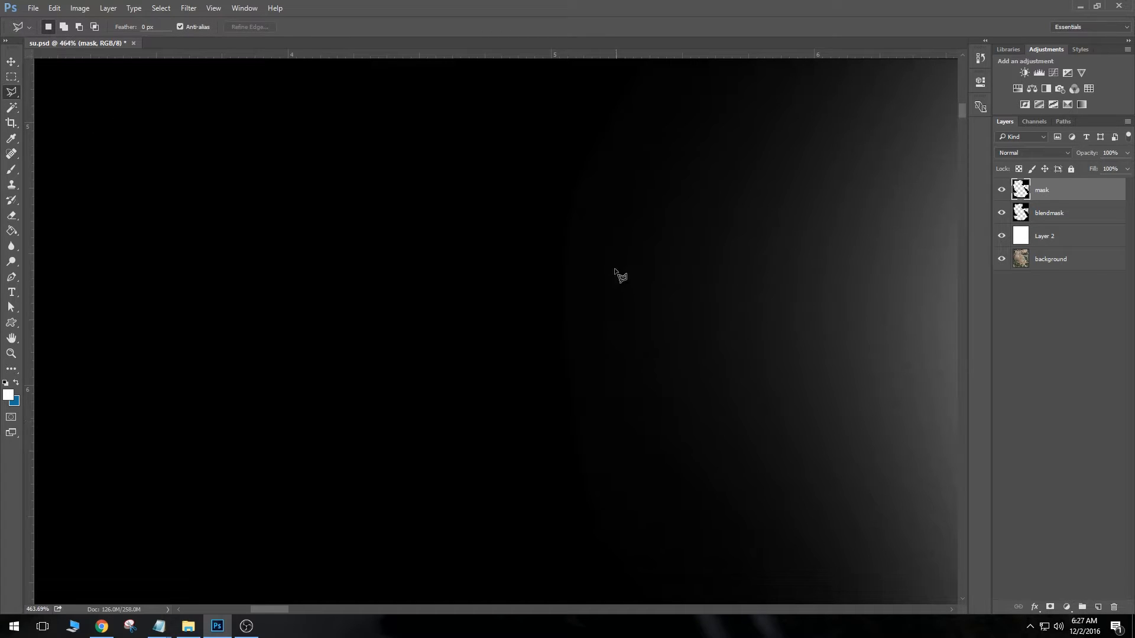
click(629, 202)
click(581, 224)
click(554, 262)
click(545, 318)
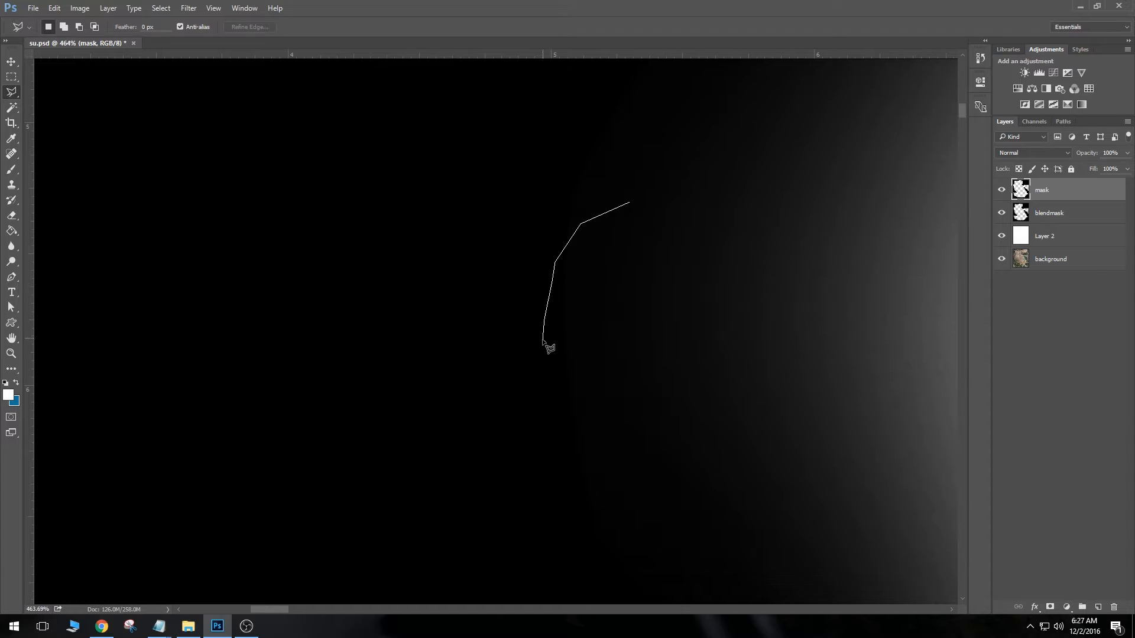
click(544, 376)
click(564, 409)
click(598, 430)
click(648, 441)
click(686, 269)
click(630, 203)
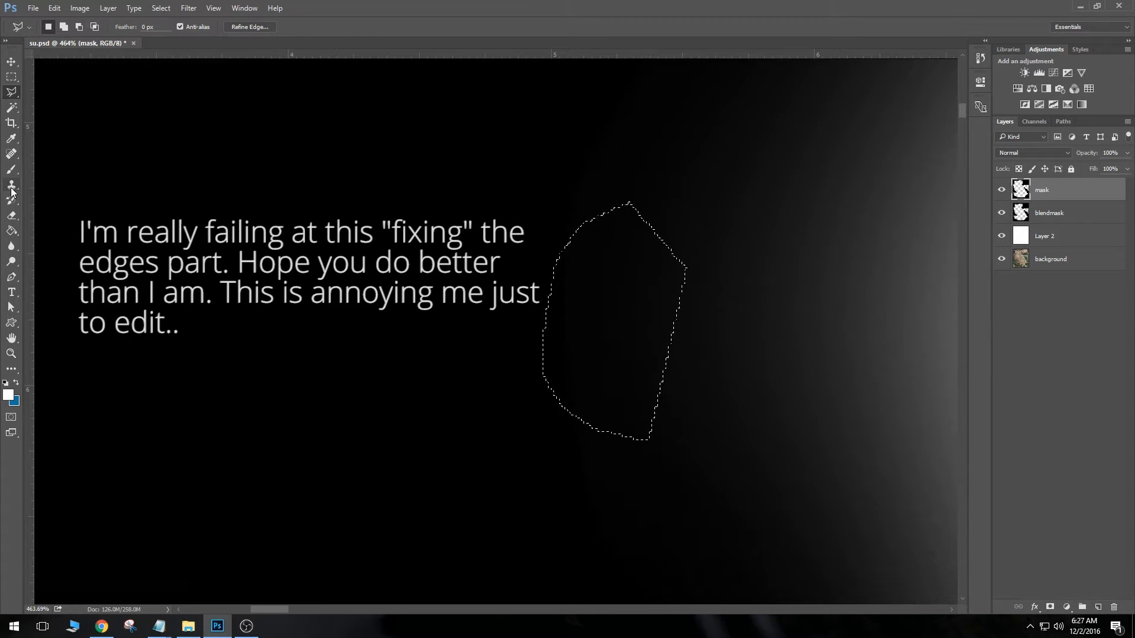
Erase the small outlined border at the outermost part of the bulge from the mask layer and remove the selection
click(11, 217)
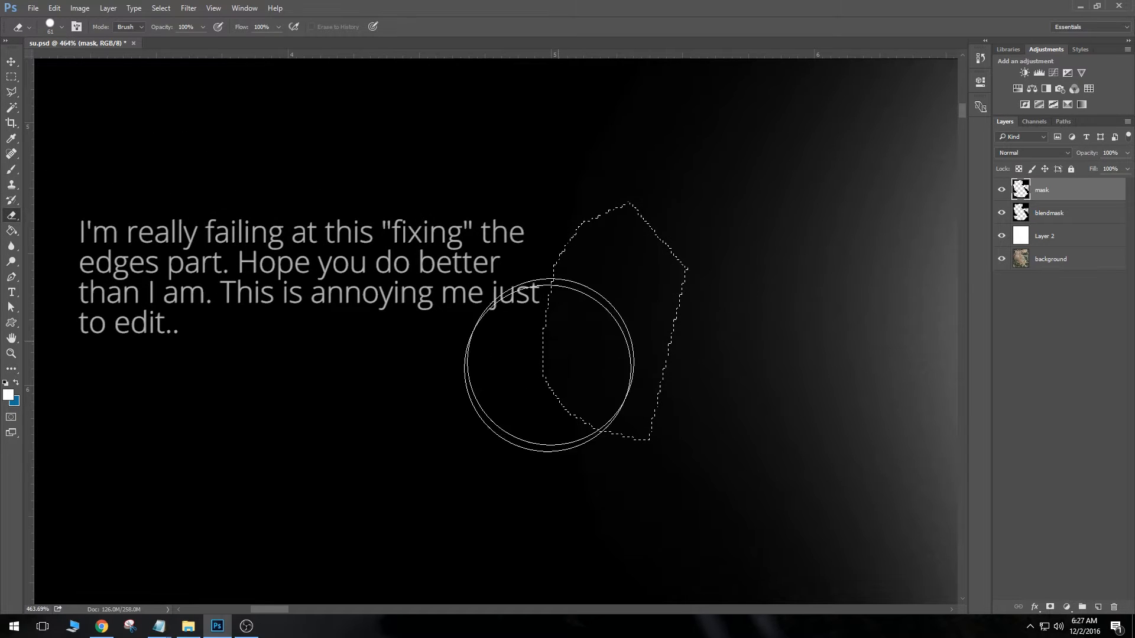
drag(549, 365, 635, 467)
click(5, 78)
key(ctrl+d)
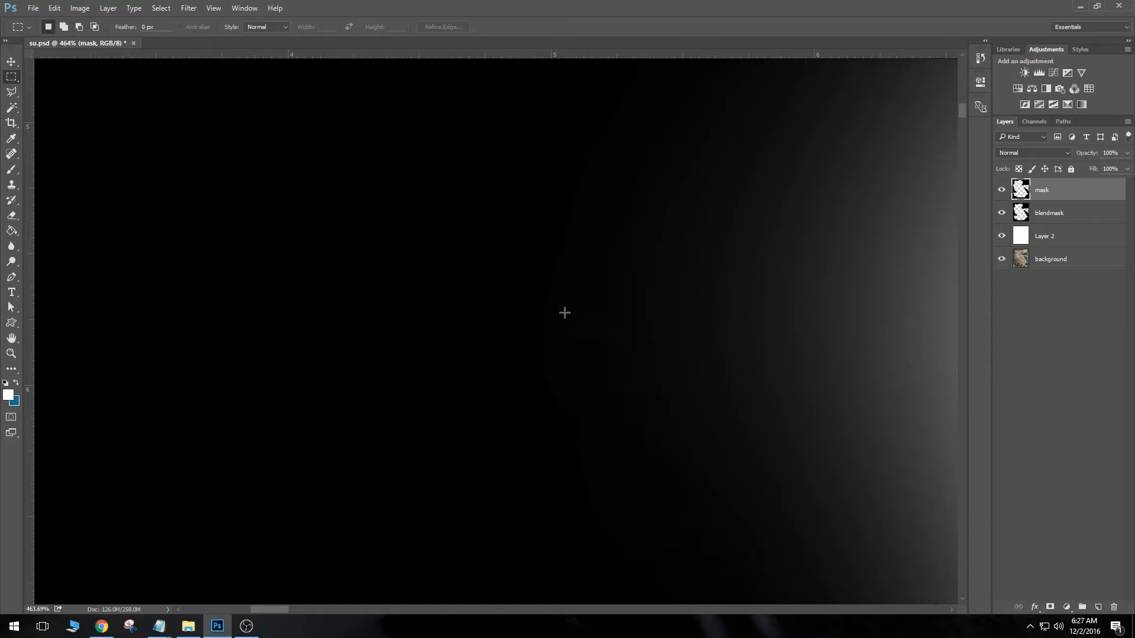
Follow the faded edge up and along the upper side of the image to look for other hard borders
drag(654, 317, 752, 319)
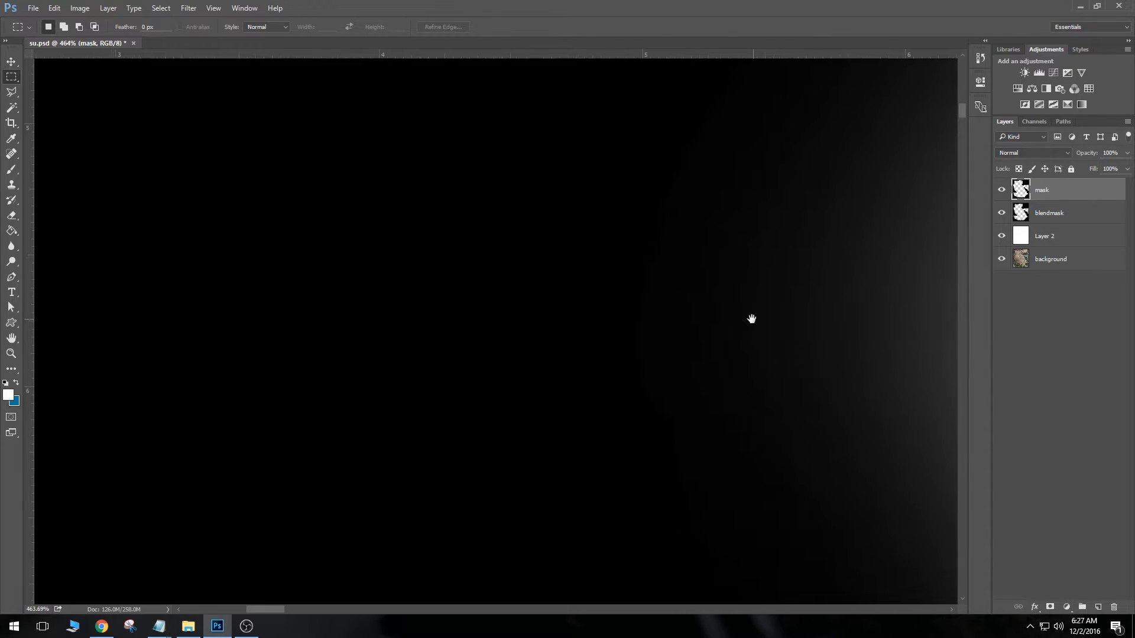
drag(582, 370, 528, 378)
drag(758, 120, 632, 347)
drag(695, 198, 582, 410)
drag(755, 253, 608, 444)
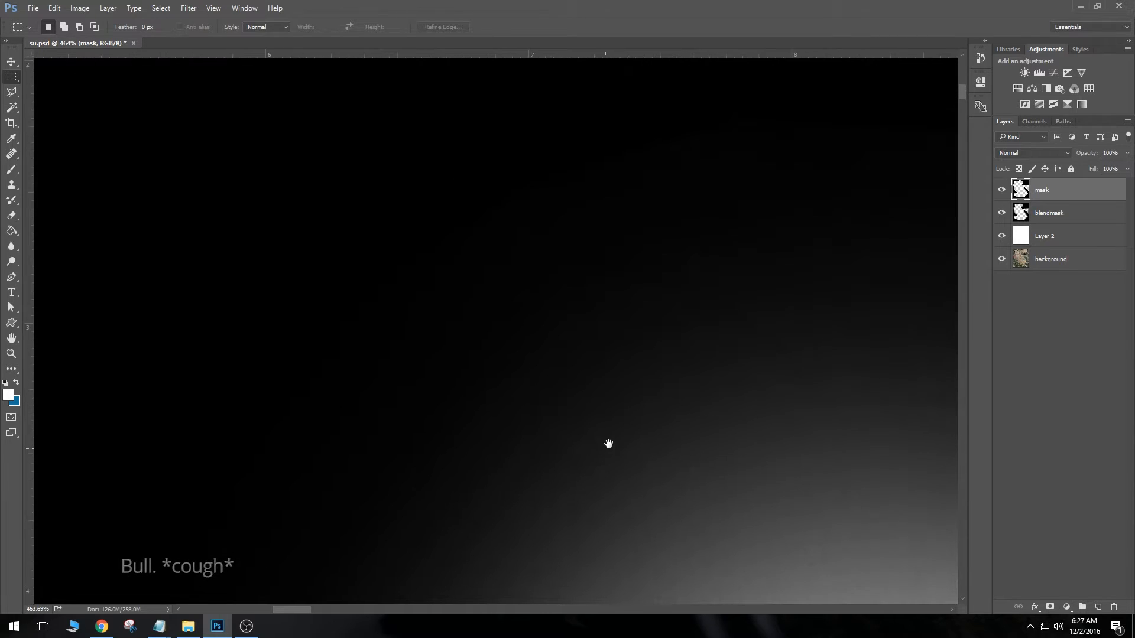
scroll(615, 428, down, 4)
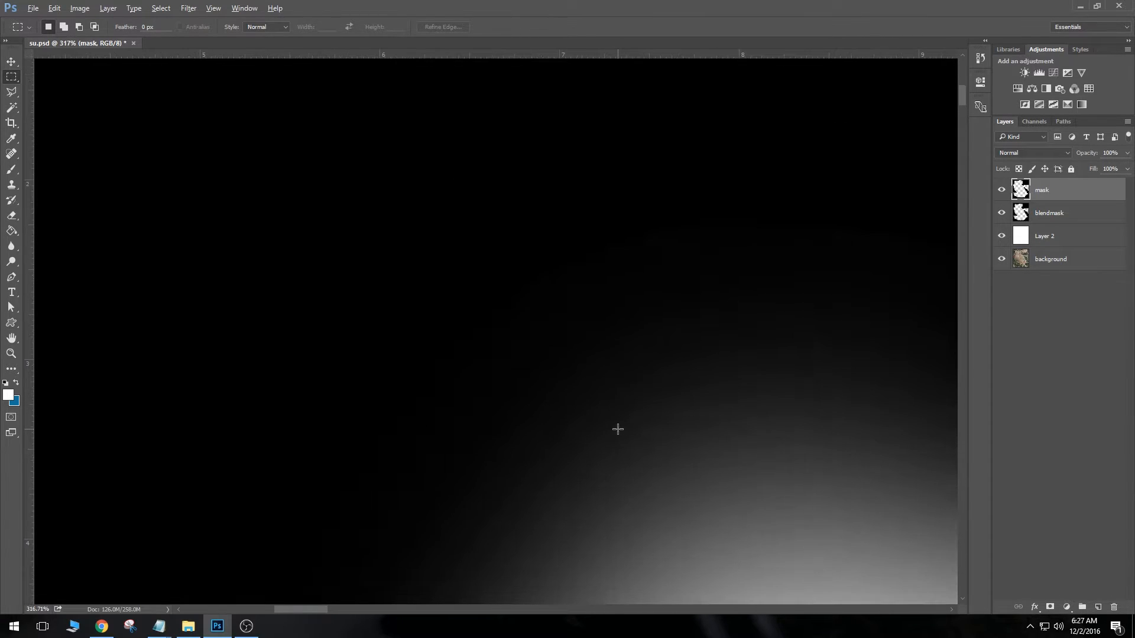
drag(761, 329, 232, 317)
drag(624, 420, 218, 400)
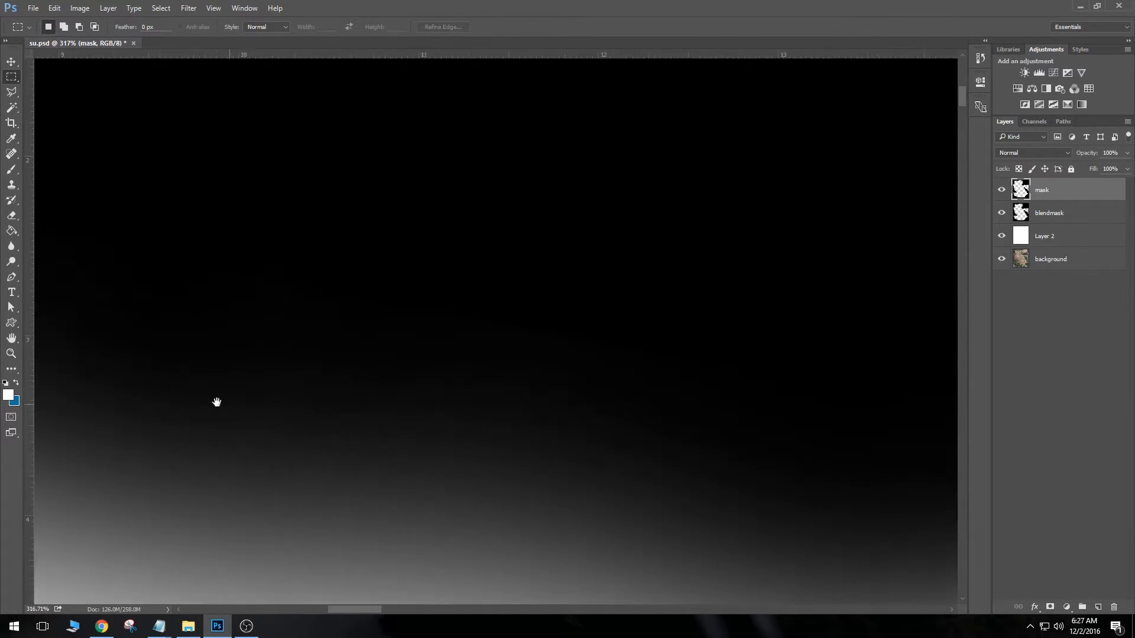
drag(697, 437, 279, 393)
drag(628, 395, 289, 395)
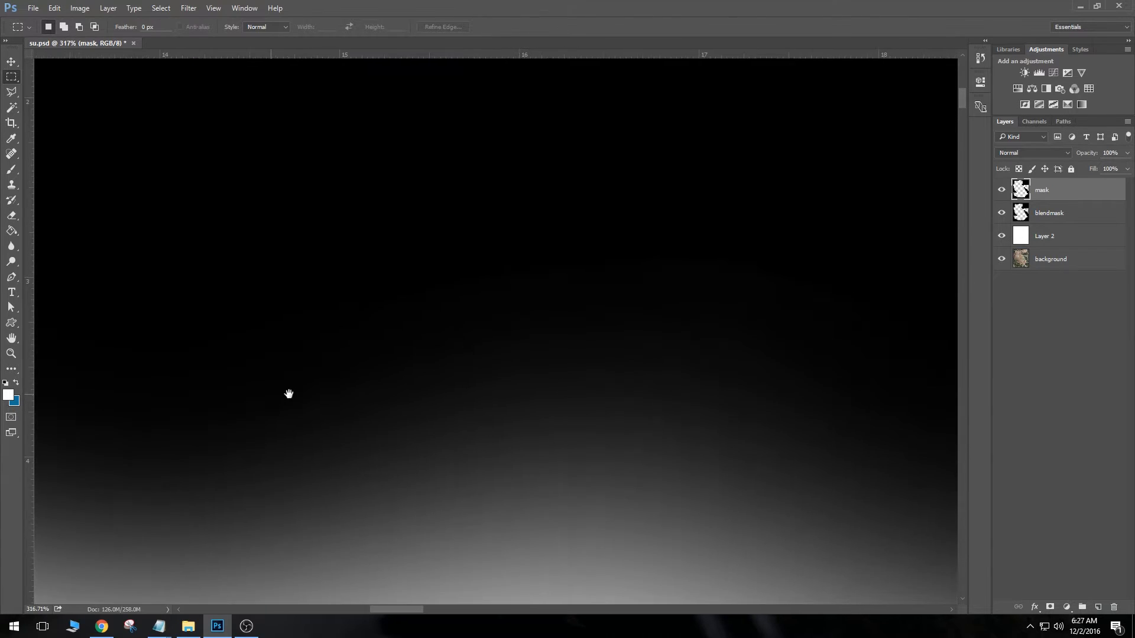
drag(651, 419, 416, 360)
drag(765, 367, 427, 324)
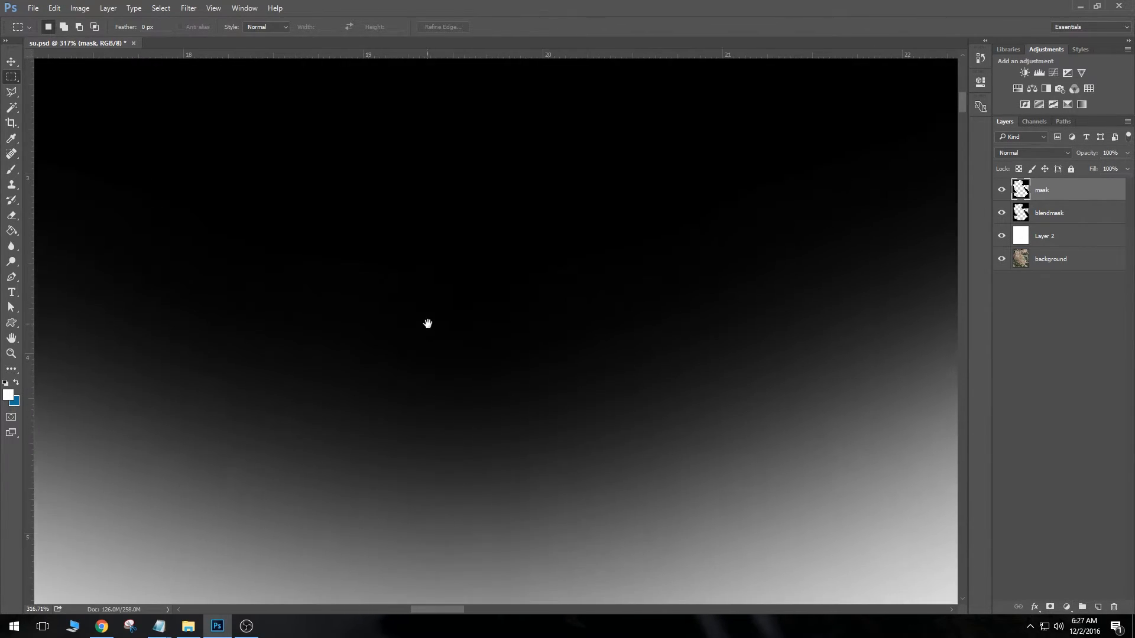
drag(863, 319, 541, 311)
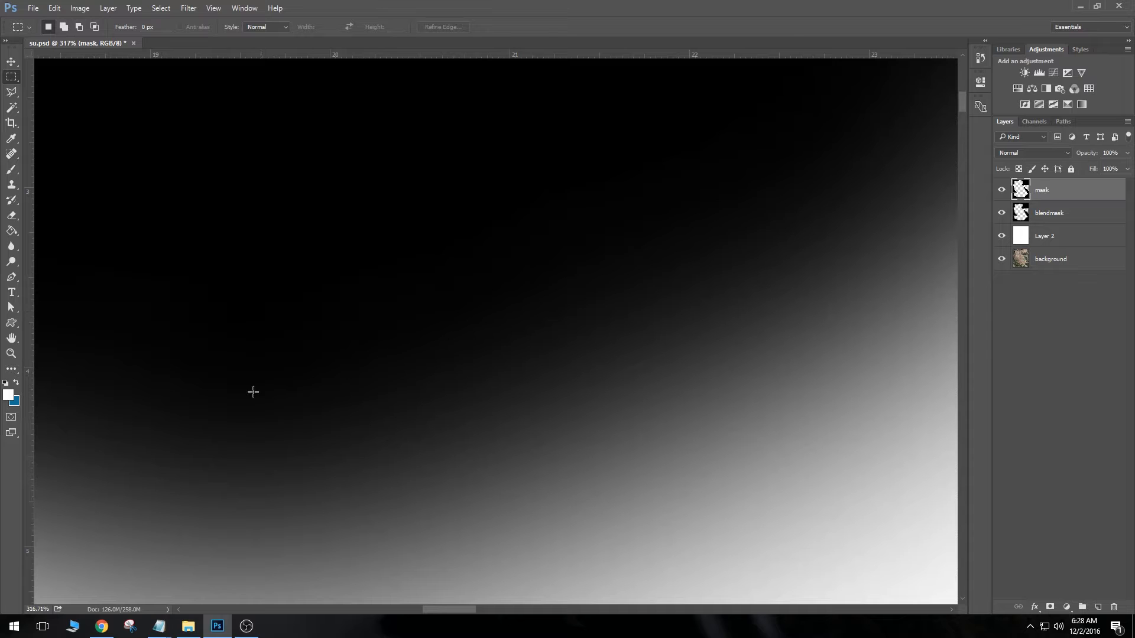
drag(682, 205, 382, 372)
drag(685, 249, 552, 397)
drag(793, 398, 485, 335)
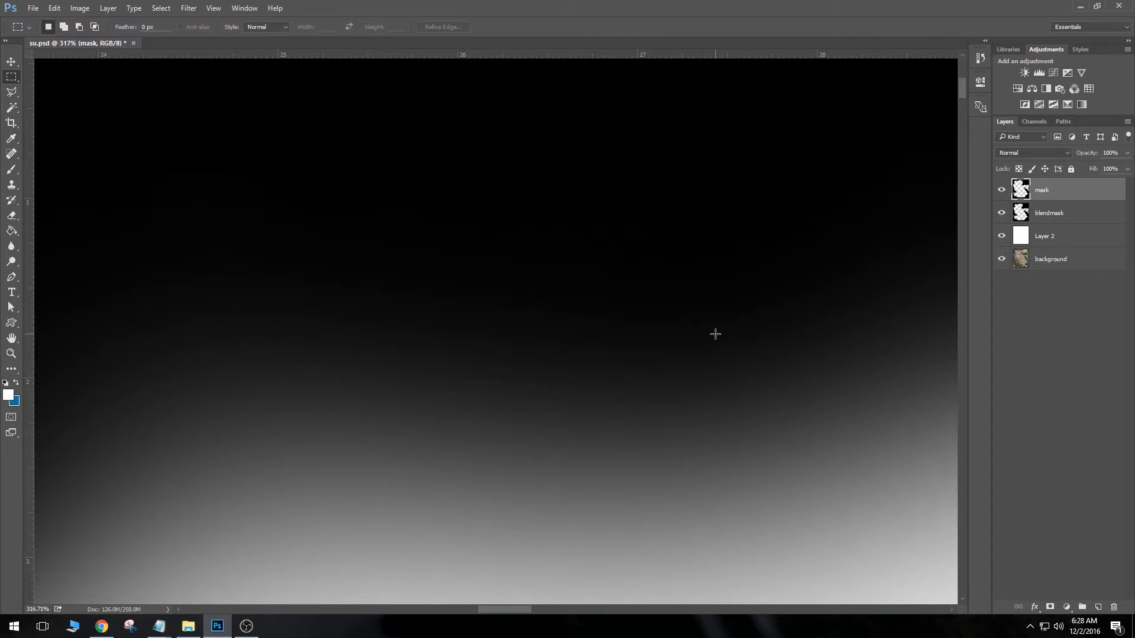
Outline the hard border along the top of the eastern field with the Polygonal Lasso, erase it from the mask layer, and deselect
click(1001, 190)
click(1001, 190)
key(l)
click(11, 77)
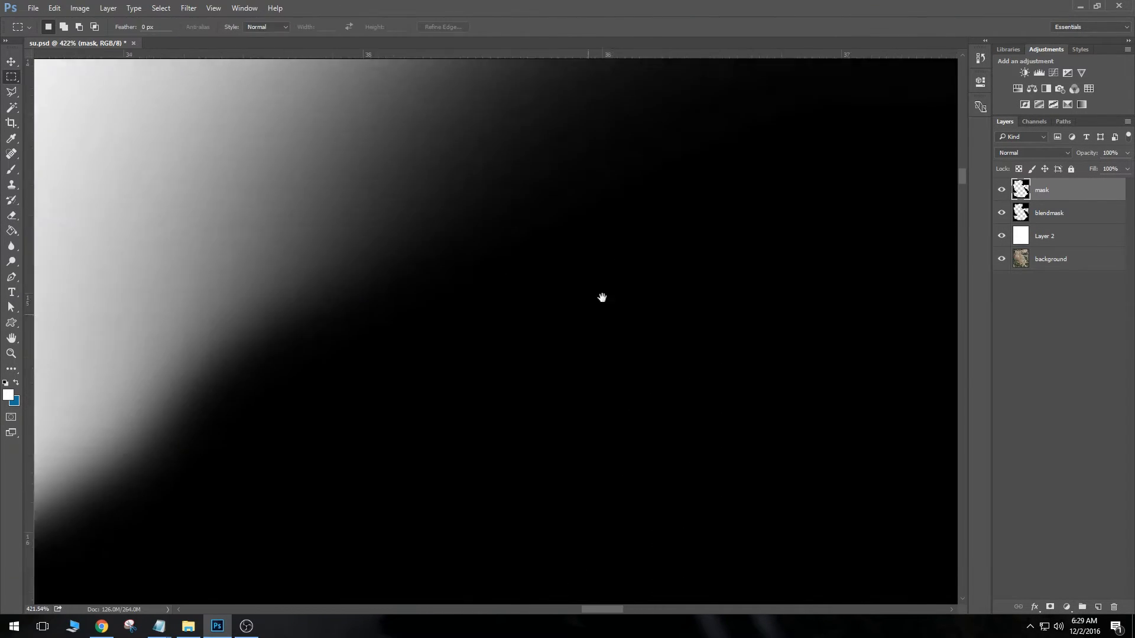
click(8, 81)
click(12, 92)
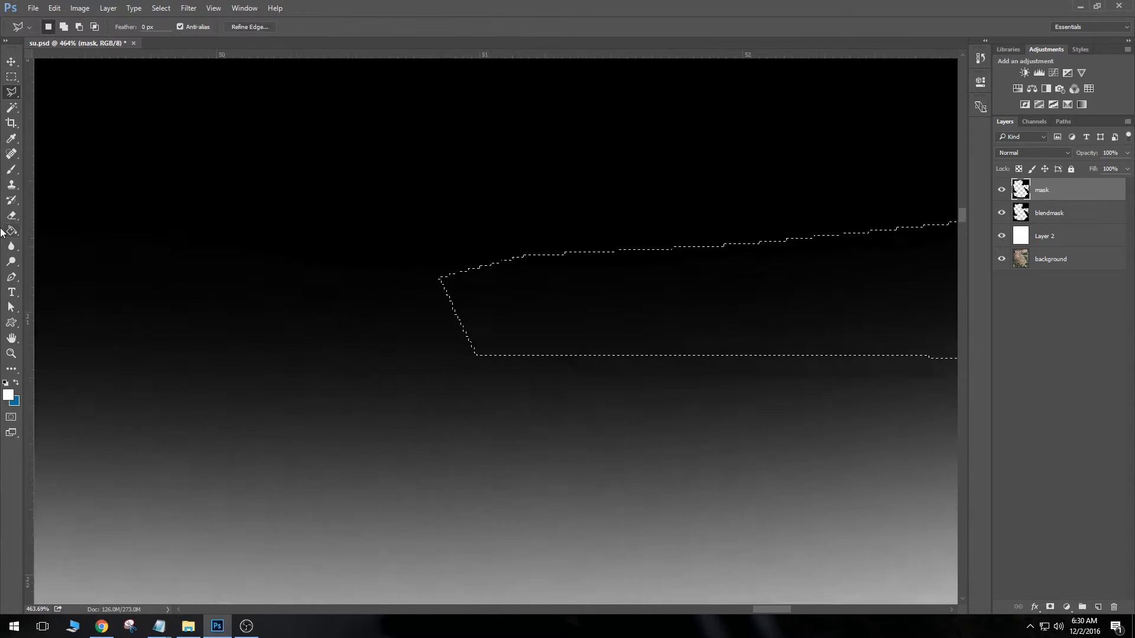
click(11, 216)
click(11, 78)
Clean the hard borders near the eastern edge of the image by lassoing and erasing them from the mask layer
click(12, 92)
click(11, 77)
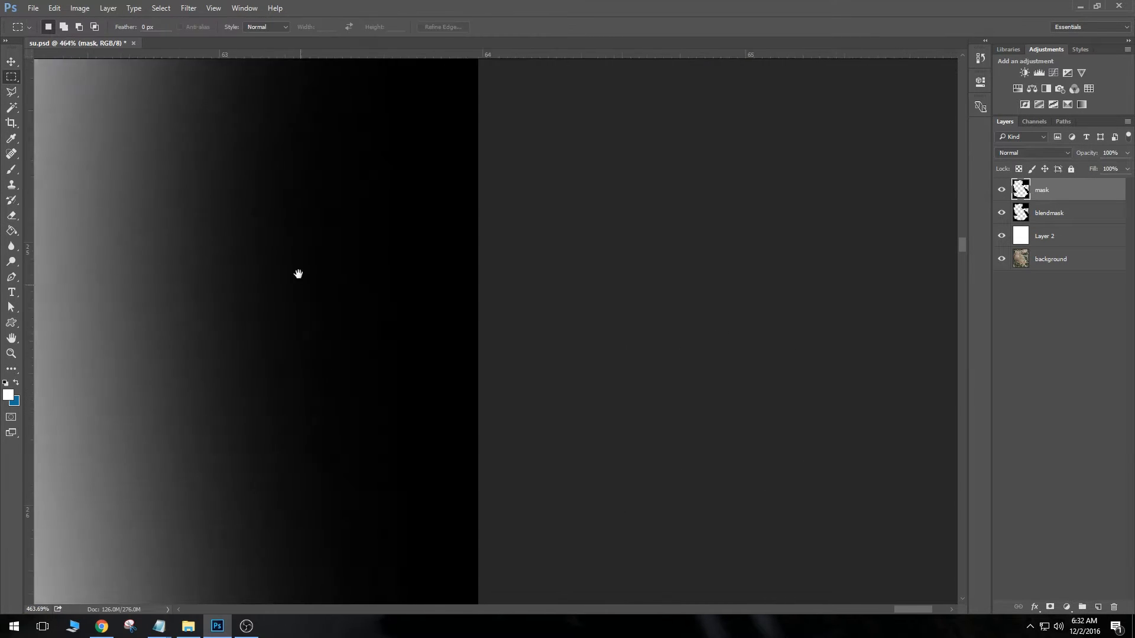
click(12, 93)
click(11, 216)
click(12, 77)
Outline the hard border around the bulge on the underside of the eastern field, erase it from the mask layer, and deselect
click(12, 92)
click(11, 215)
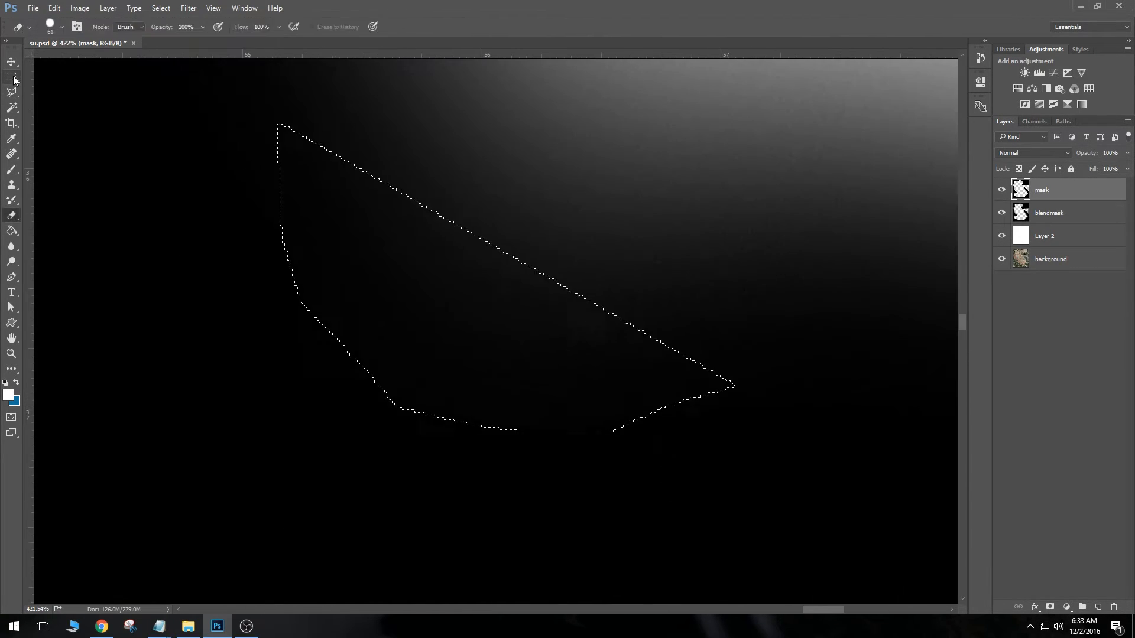
click(11, 78)
Outline the curved hard border near the southeastern tip with the Polygonal Lasso and erase it from the mask layer
click(12, 93)
click(315, 82)
click(412, 534)
click(412, 574)
click(335, 292)
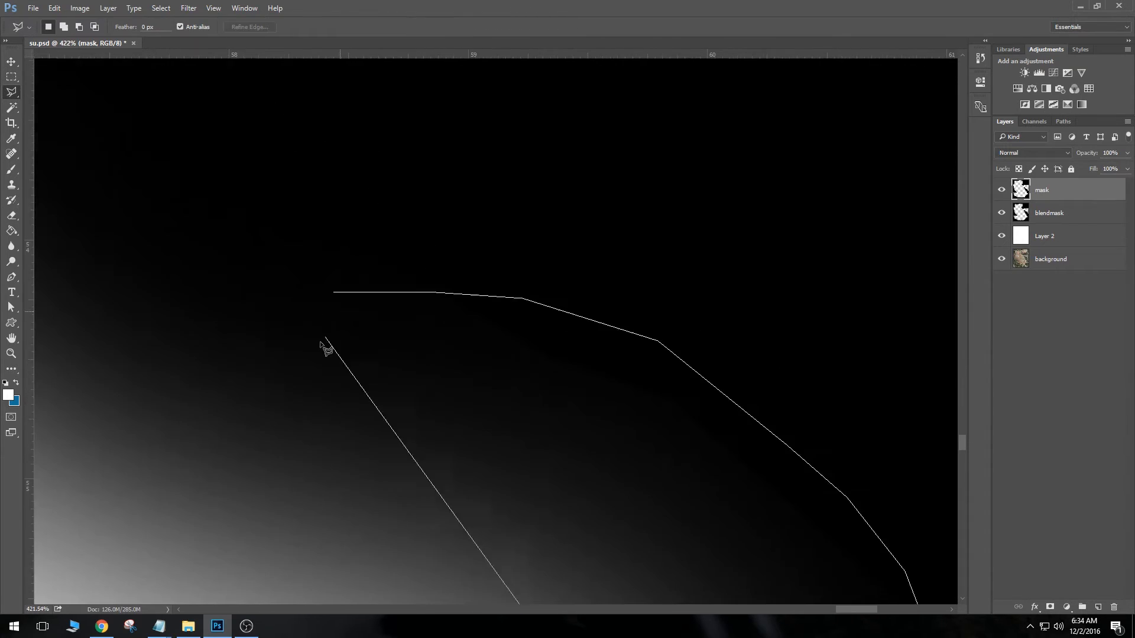
click(628, 210)
click(11, 216)
Outline the hard border around the bulge at the southeastern end of the lower edge with the Polygonal Lasso and clear it from the mask layer
click(12, 92)
click(652, 89)
click(634, 275)
click(297, 566)
click(542, 112)
click(649, 90)
click(700, 246)
click(623, 463)
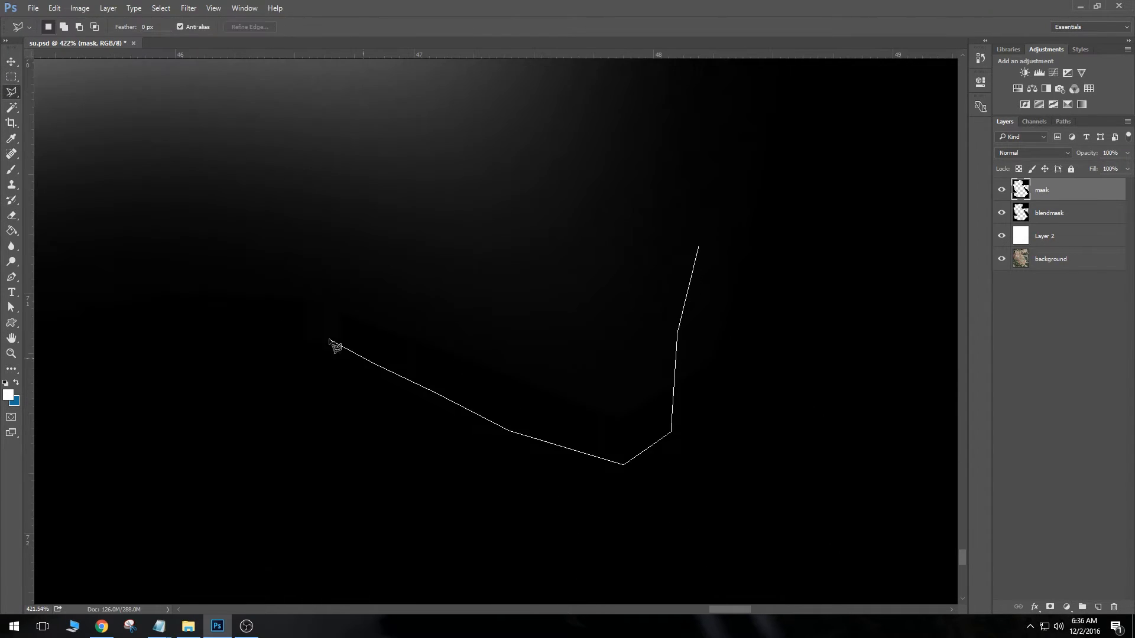
click(633, 157)
click(12, 170)
Clean the next hard border farther west along the lower edge of the mask layer and remove the selection
click(12, 92)
click(184, 98)
click(354, 362)
click(12, 78)
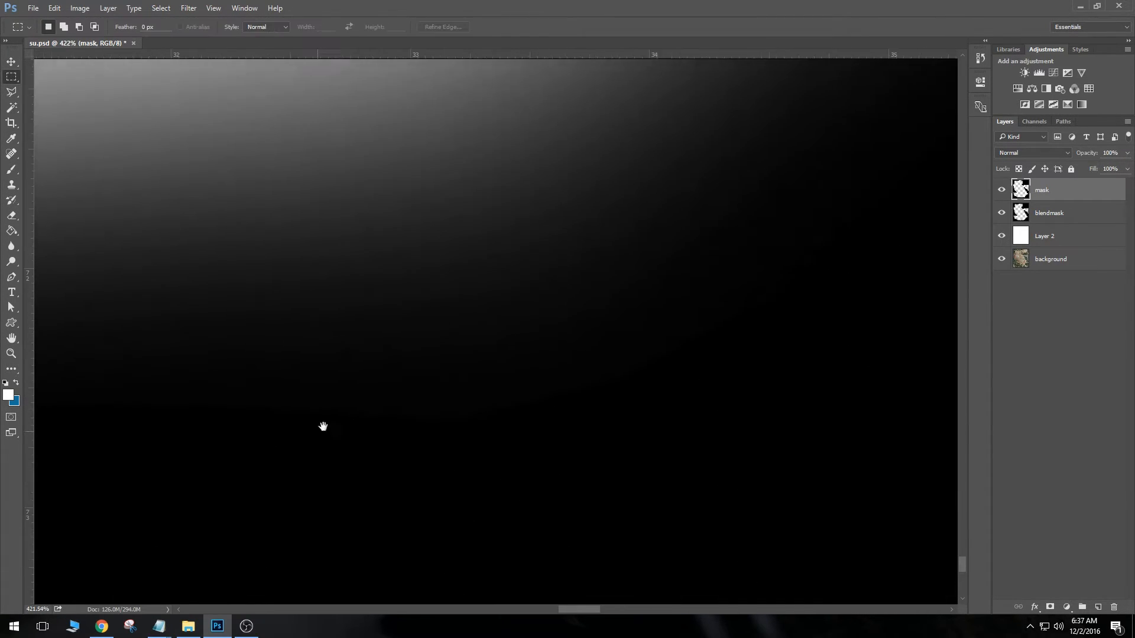
Outline the long hard border along the middle of the lower edge, erase it from the mask layer, and deselect
click(12, 92)
click(296, 307)
click(109, 246)
click(328, 369)
click(150, 160)
click(410, 273)
click(553, 368)
click(11, 216)
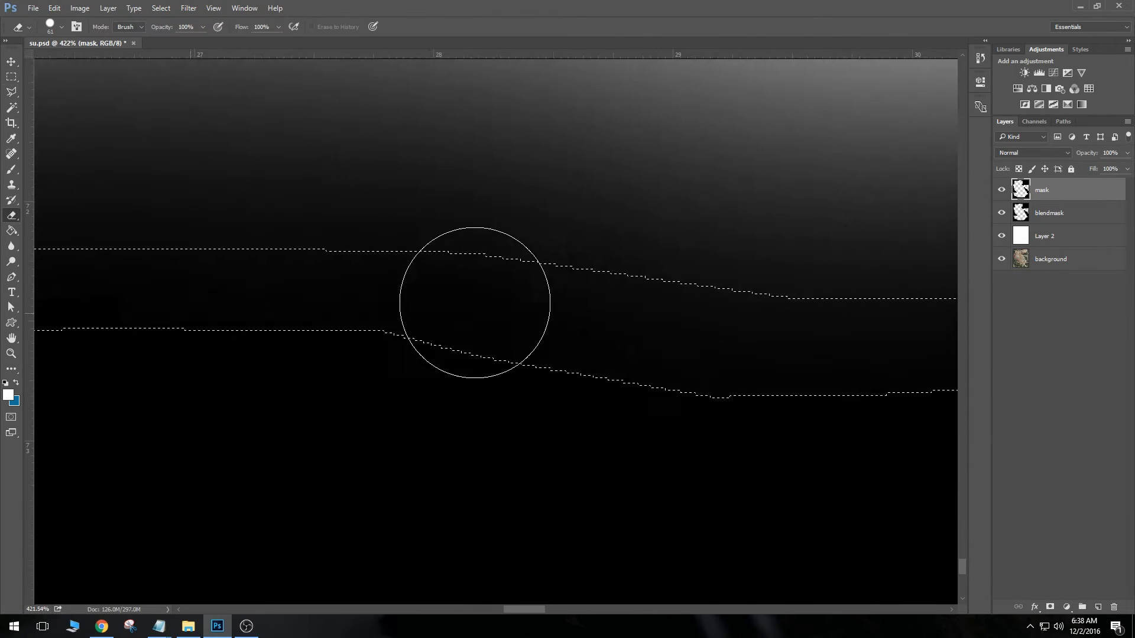
click(11, 77)
Check the faded edge up the western side for remaining hard borders and view the whole mask
click(11, 92)
click(12, 77)
drag(378, 177, 468, 387)
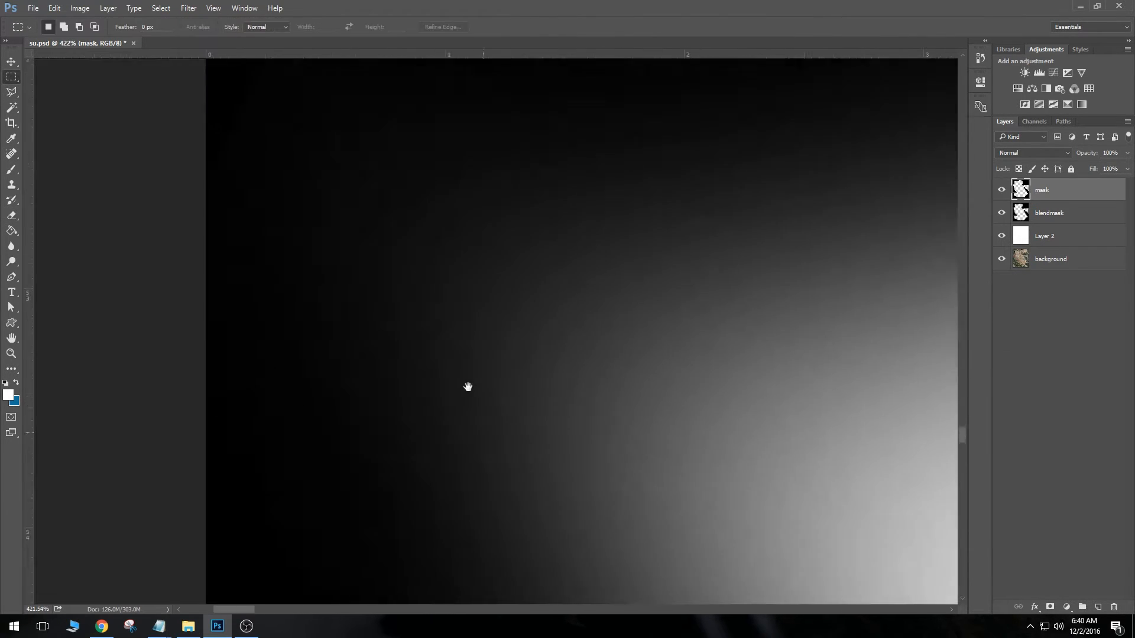
scroll(467, 344, down, 15)
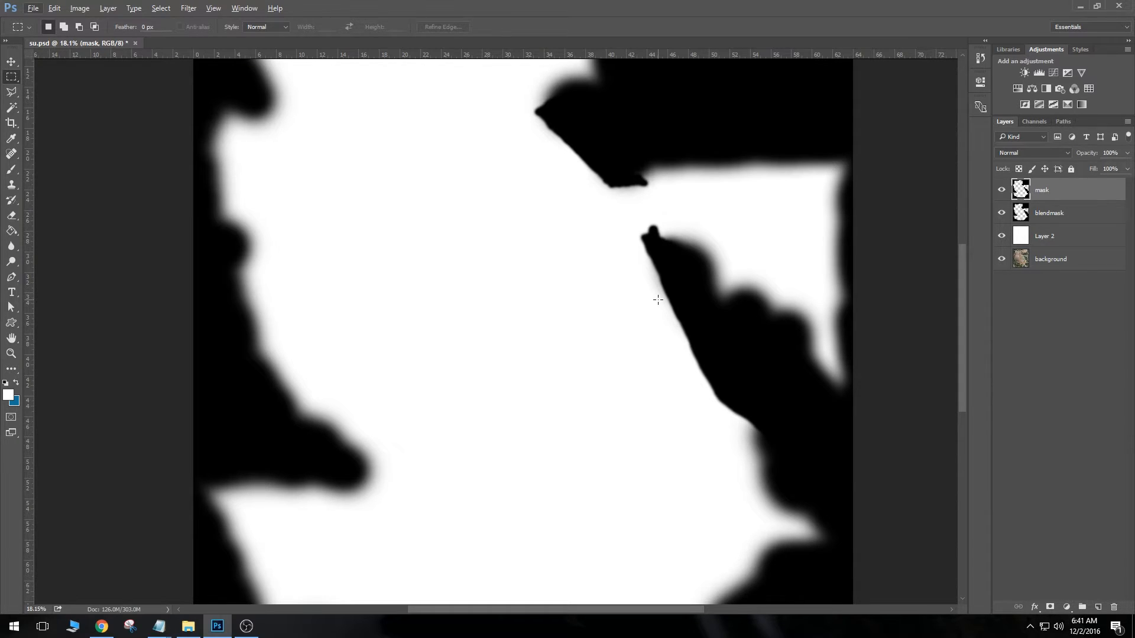
scroll(658, 299, down, 3)
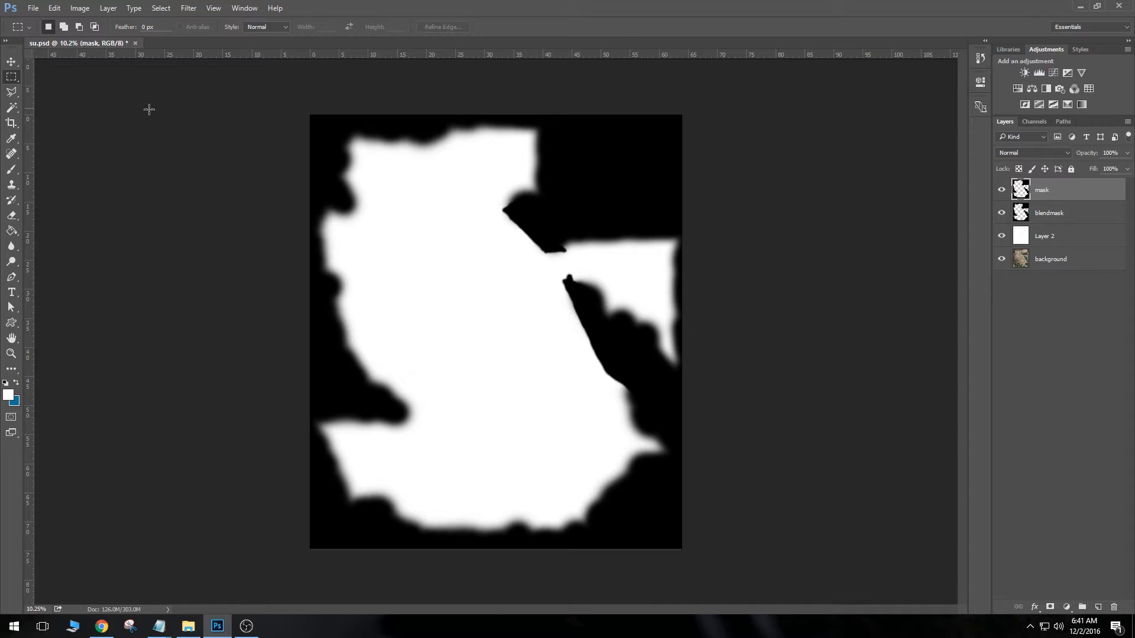
Delete the white Layer 2 and save su.psd with the blendmask layer selected
click(1046, 238)
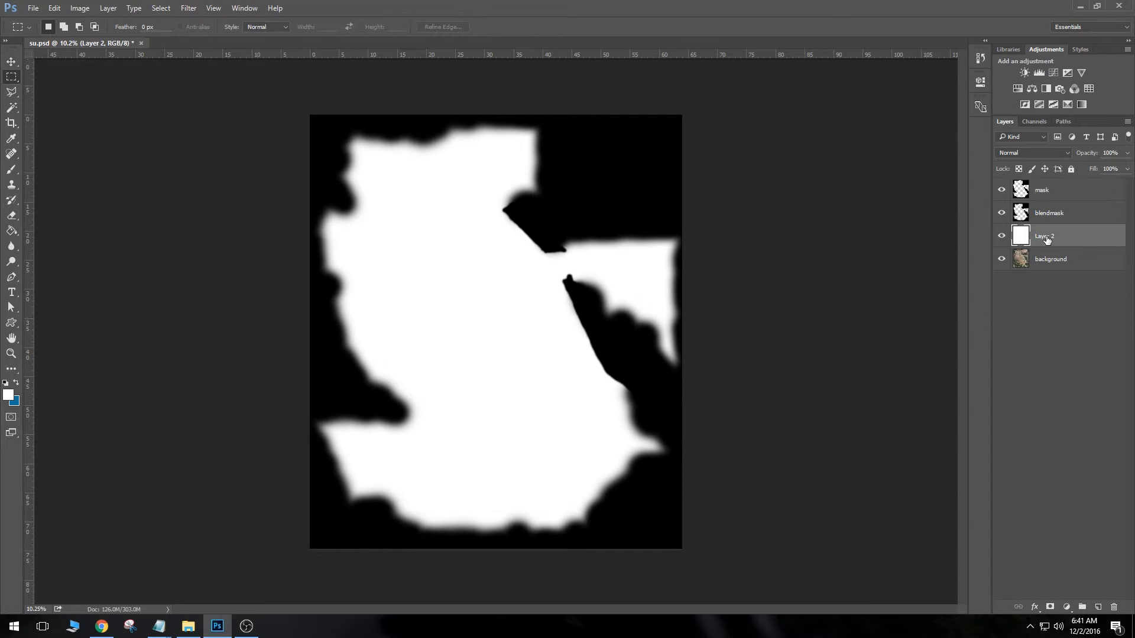
key(Delete)
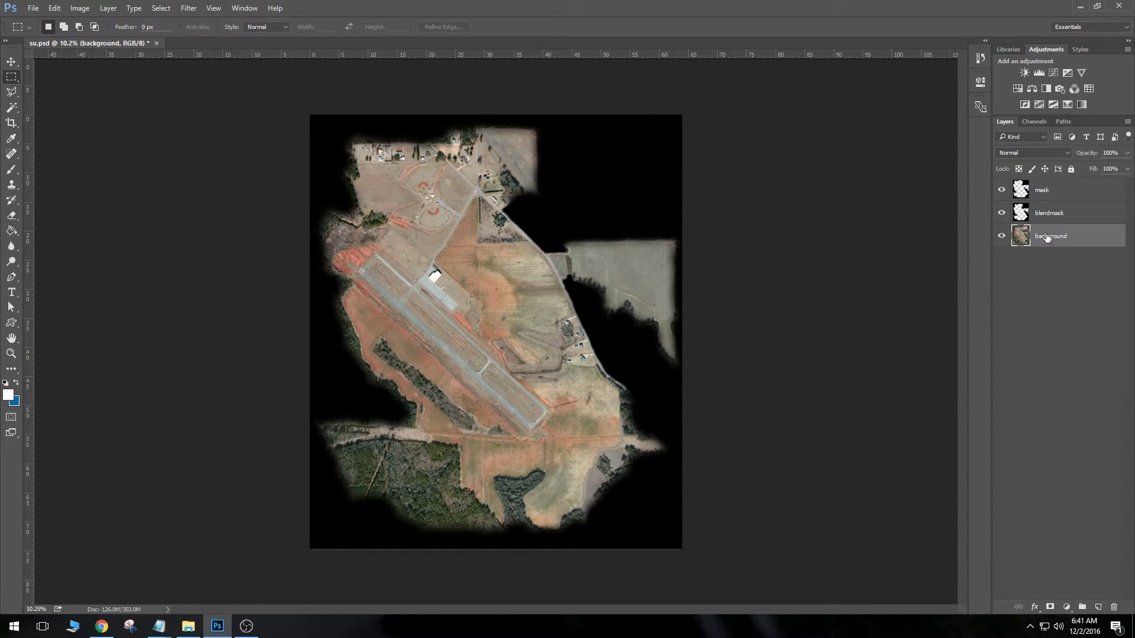
click(1063, 216)
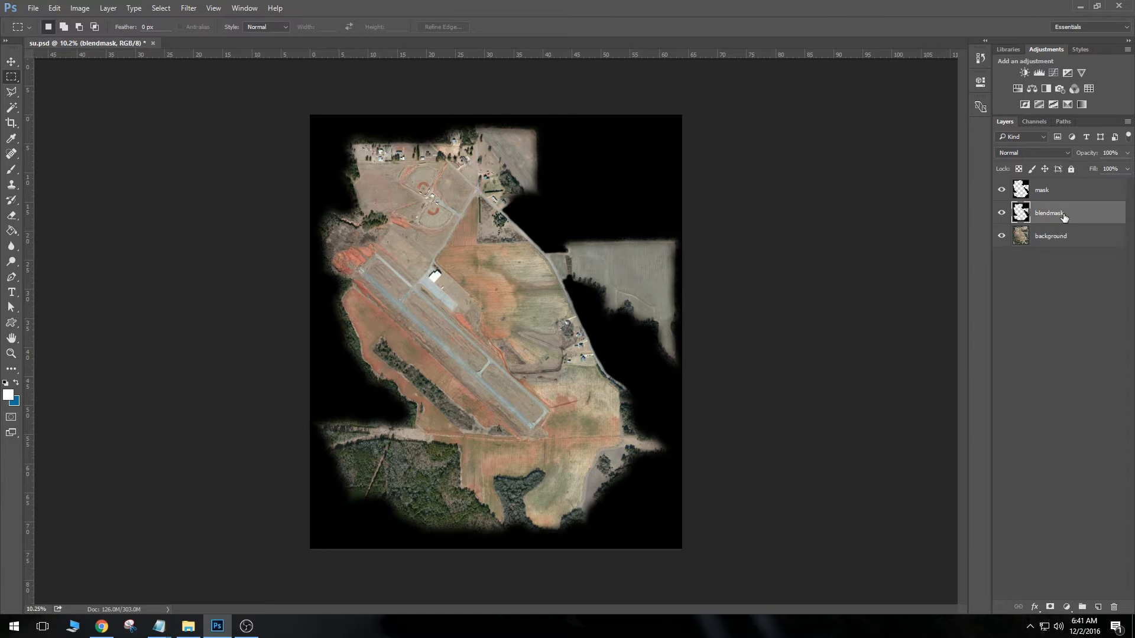
click(26, 10)
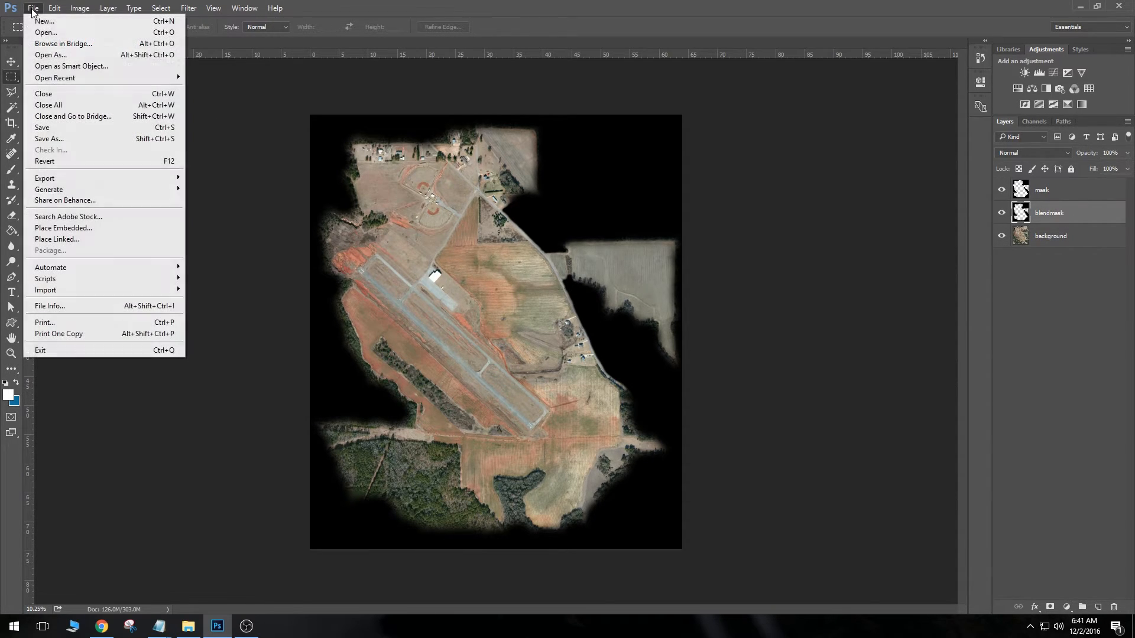
click(44, 128)
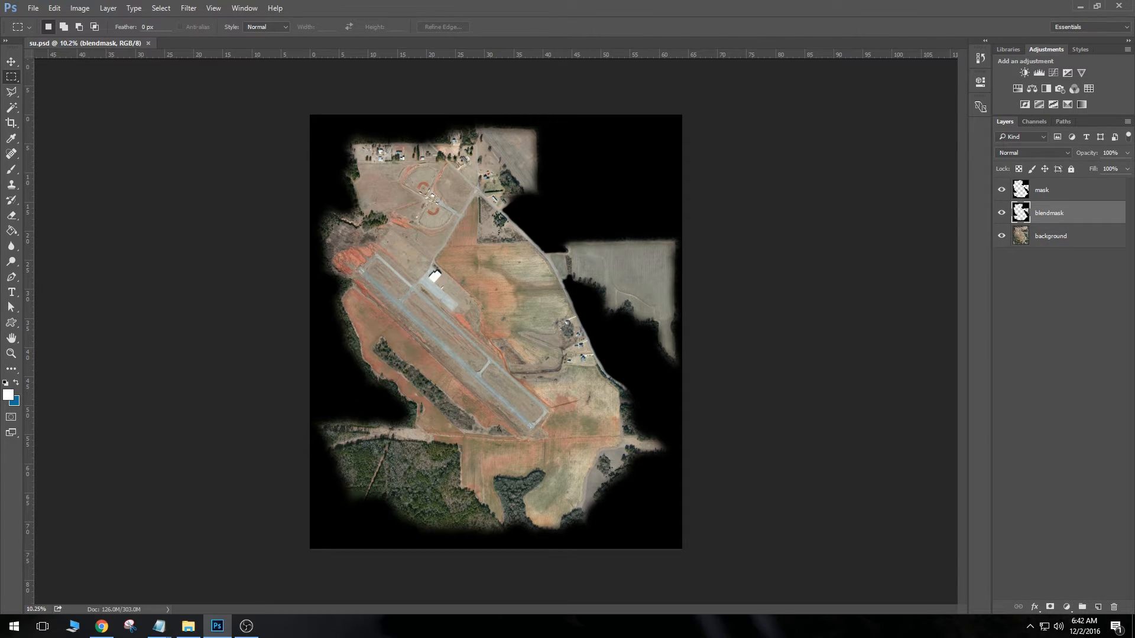
Delete the blendmask layer and merge the visible mask and background layers into one
key(Delete)
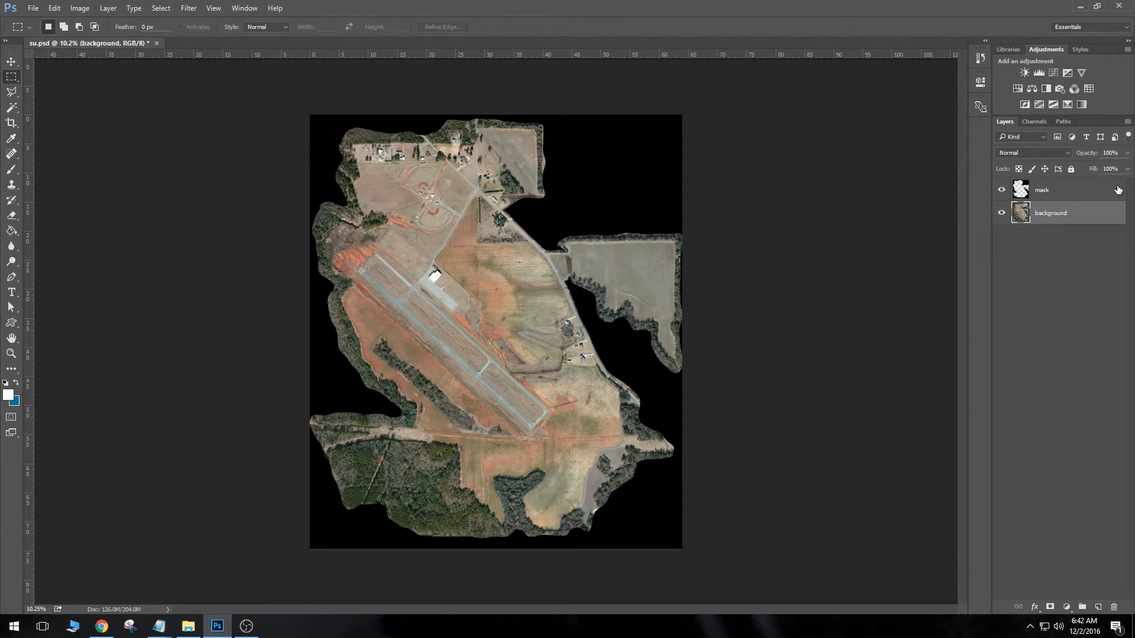
click(1063, 195)
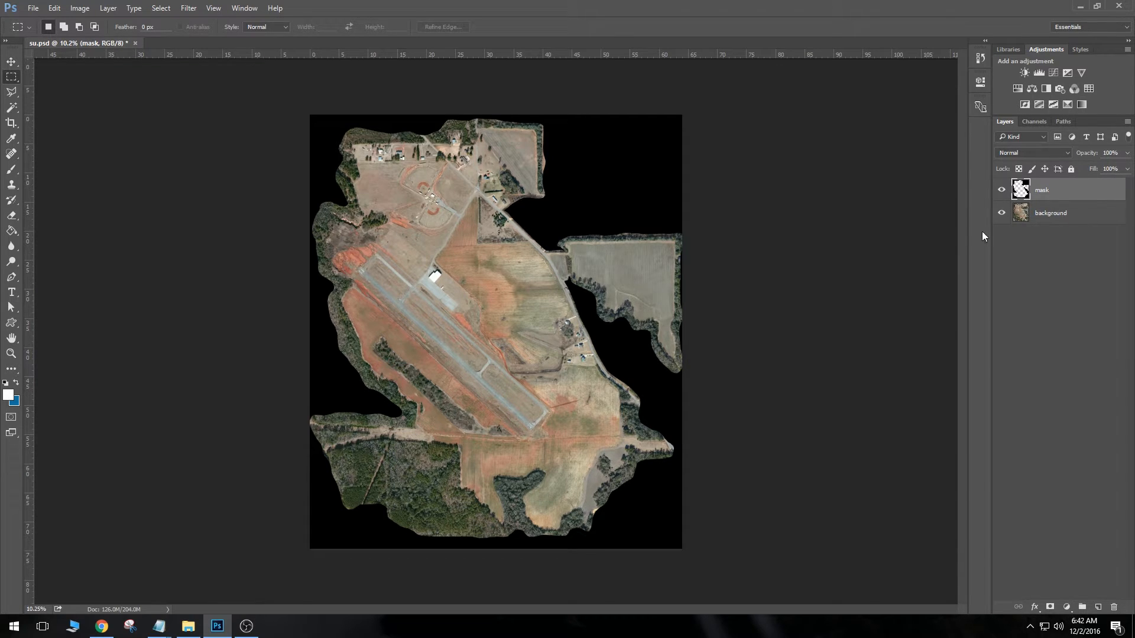
click(1077, 221)
click(1064, 201)
click(108, 8)
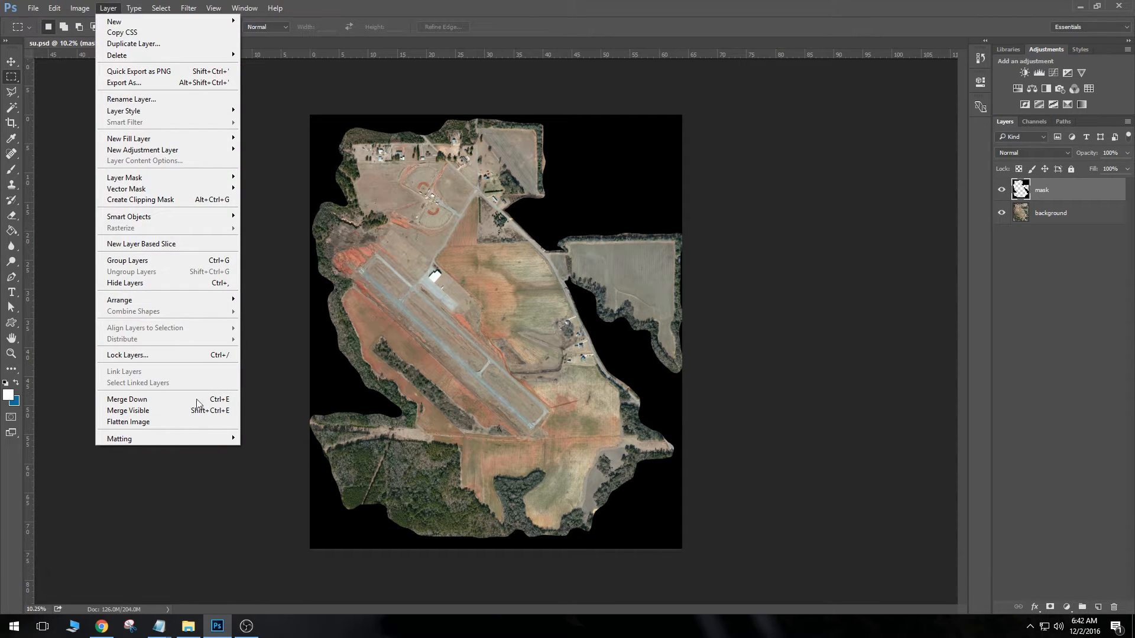
click(149, 412)
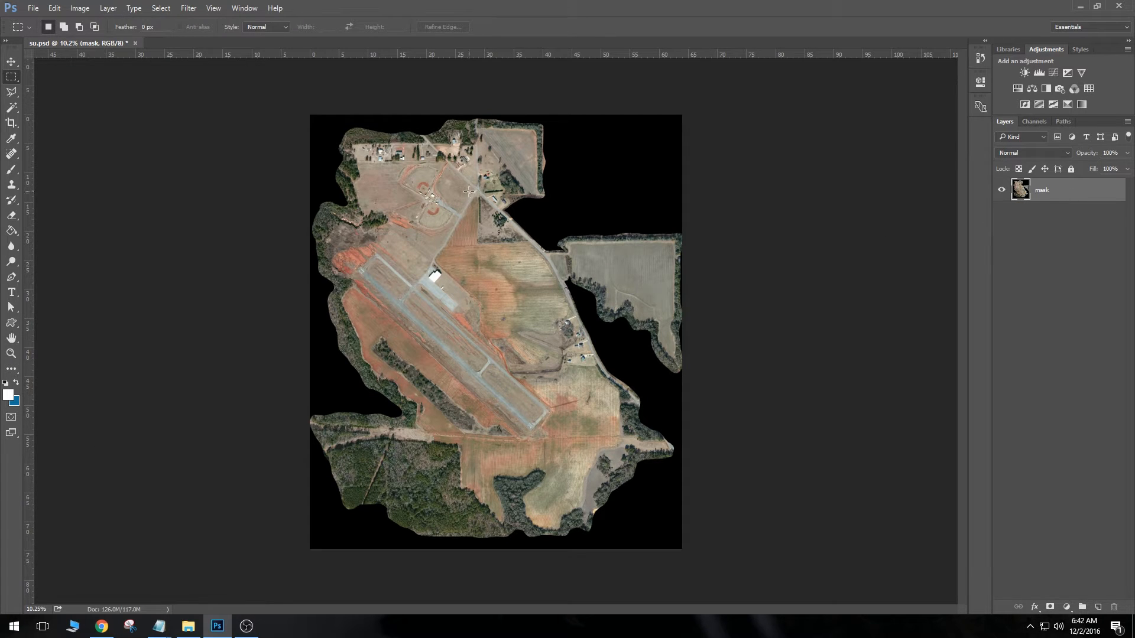
Inspect the merged image up close along the road border and the neighbouring fields
scroll(662, 391, up, 10)
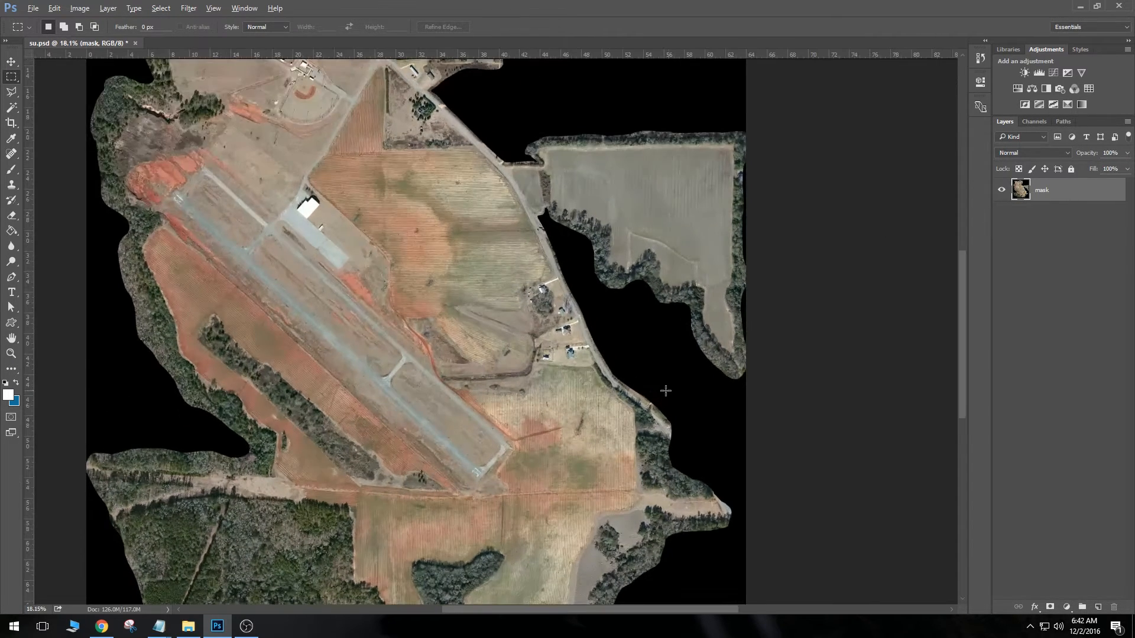
scroll(657, 388, up, 4)
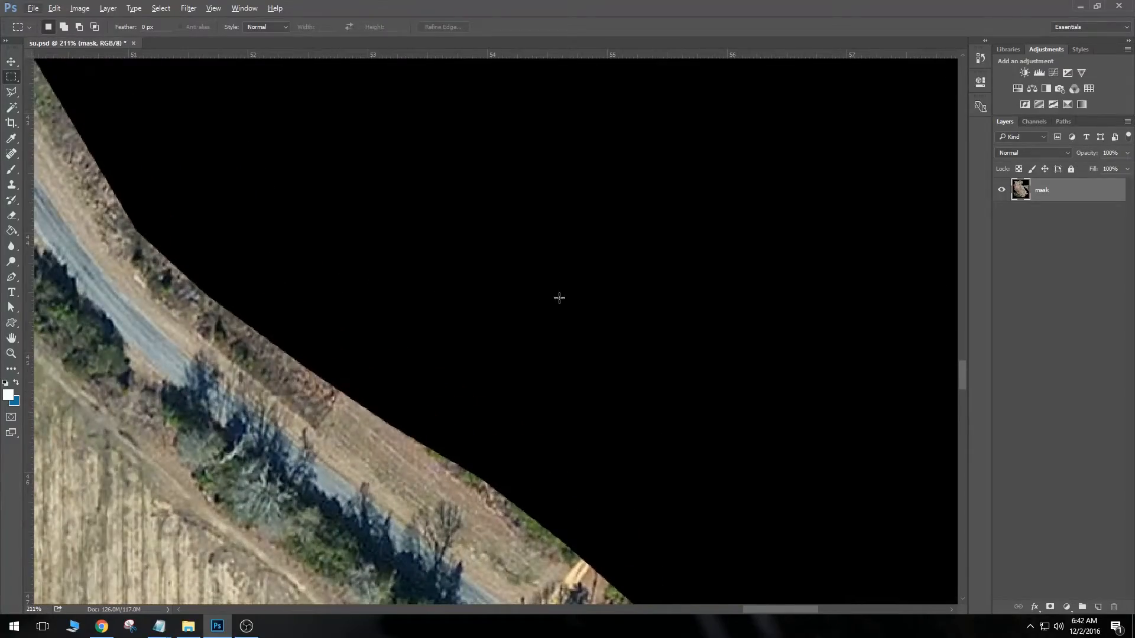
scroll(602, 289, up, 6)
scroll(602, 290, down, 12)
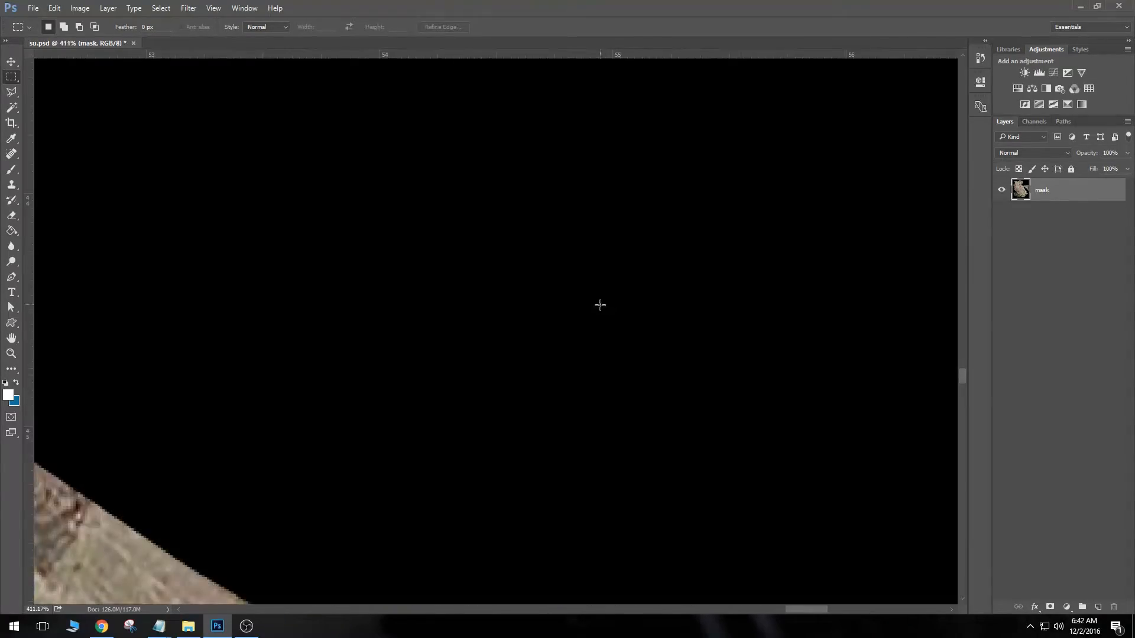
scroll(561, 381, down, 2)
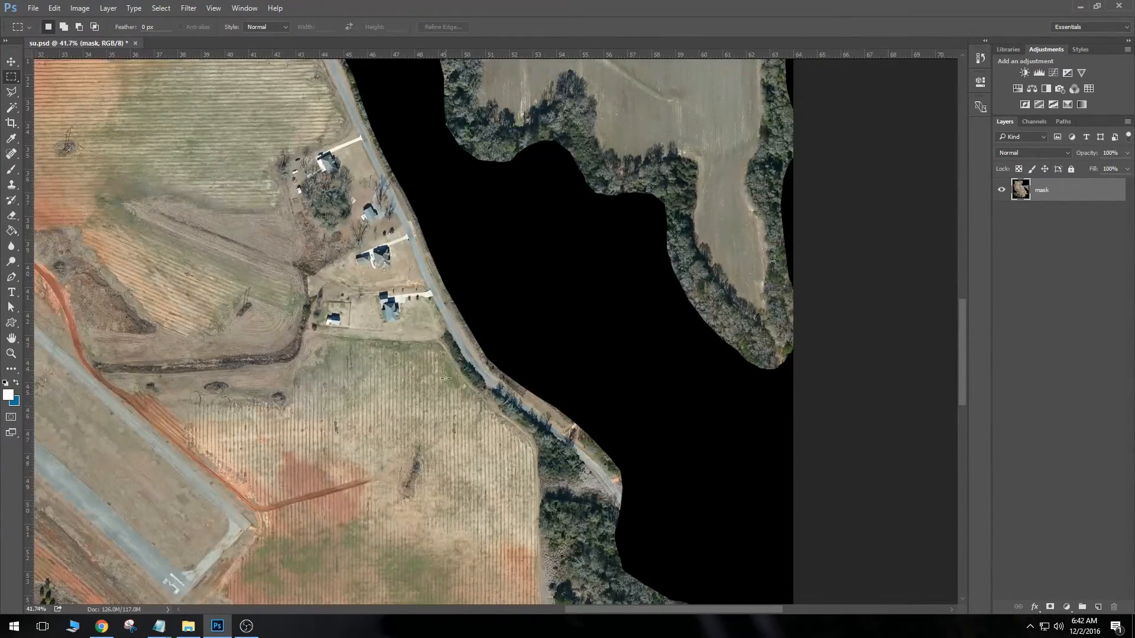
scroll(488, 368, up, 12)
scroll(488, 369, up, 4)
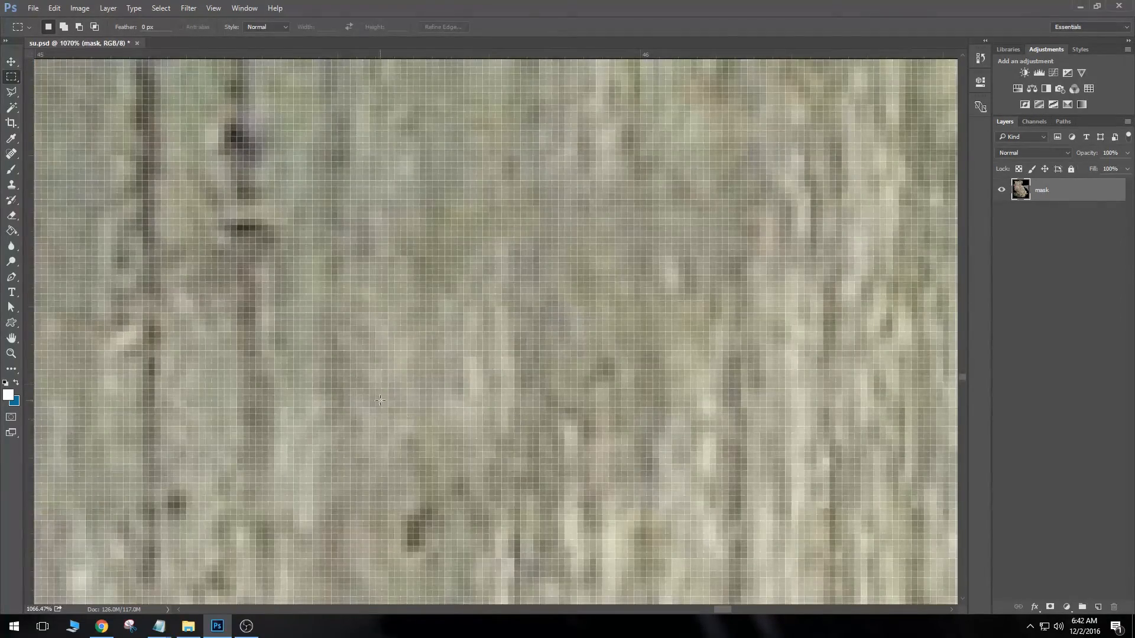
Add a new empty layer above the merged mask layer
scroll(556, 390, down, 14)
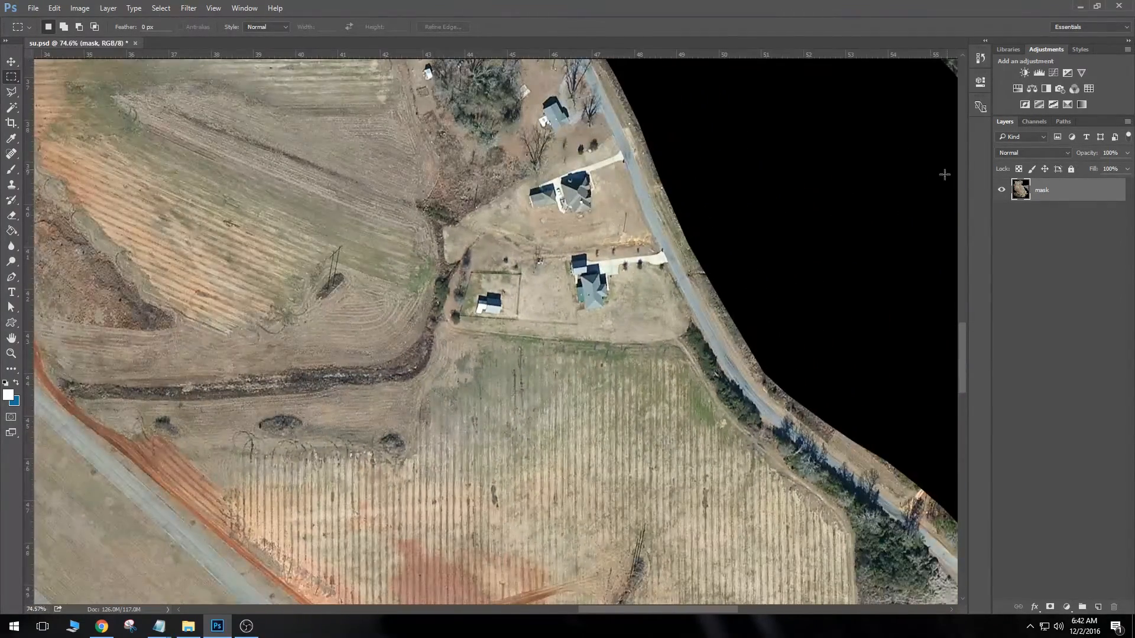
scroll(744, 228, down, 8)
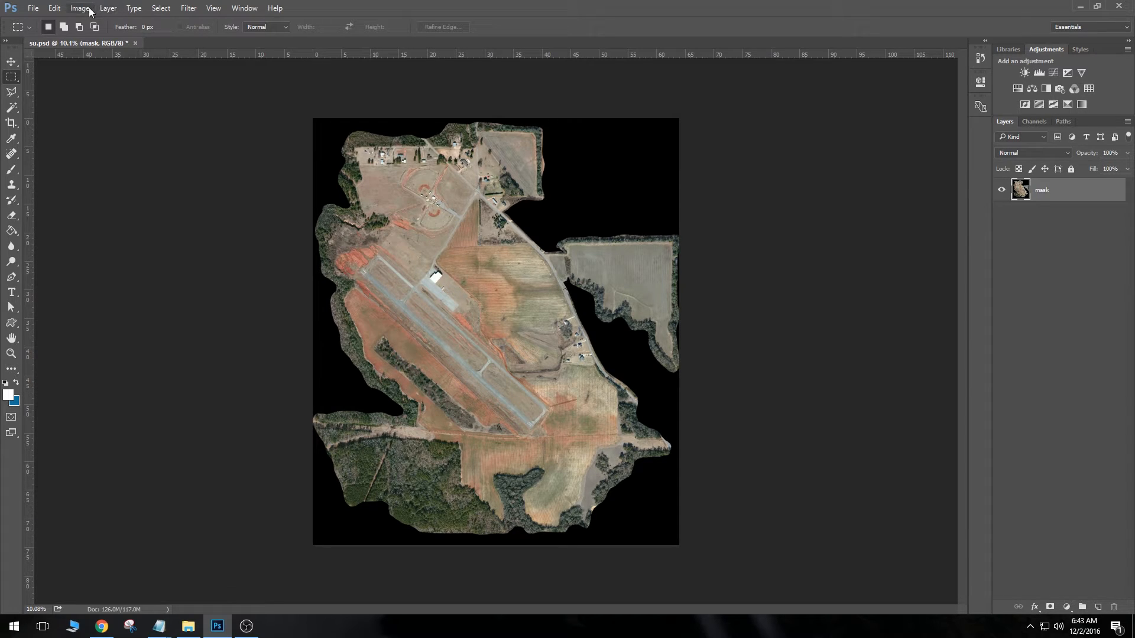
click(107, 7)
mouse_move(135, 21)
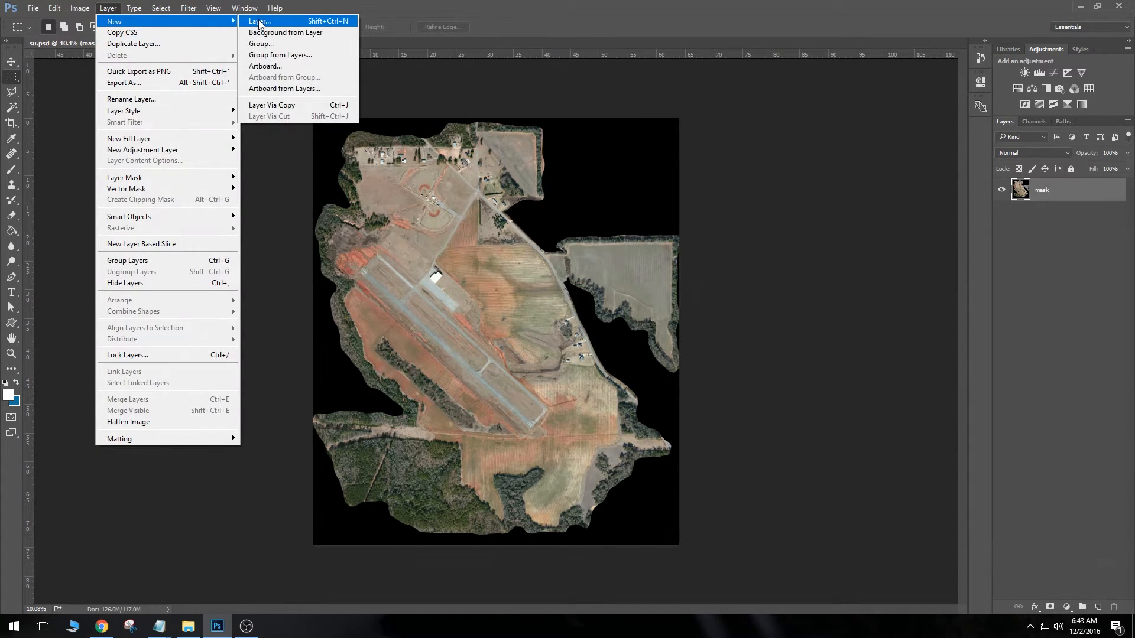
click(260, 21)
click(659, 197)
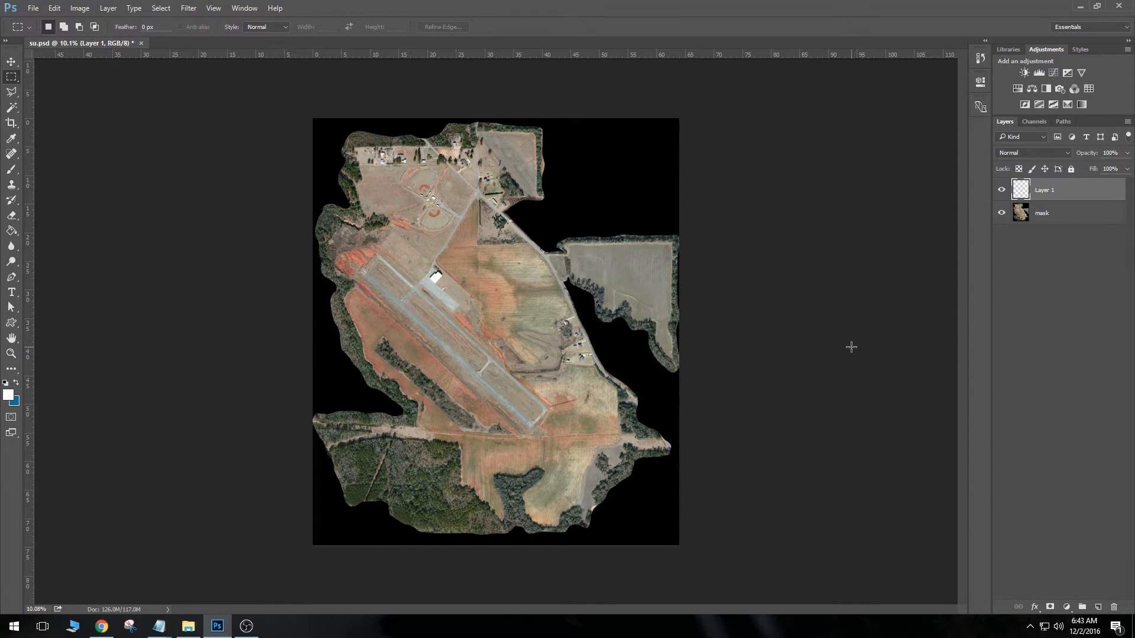
Set the foreground colour to black (000) and fill the whole new layer with the Paint Bucket
click(9, 396)
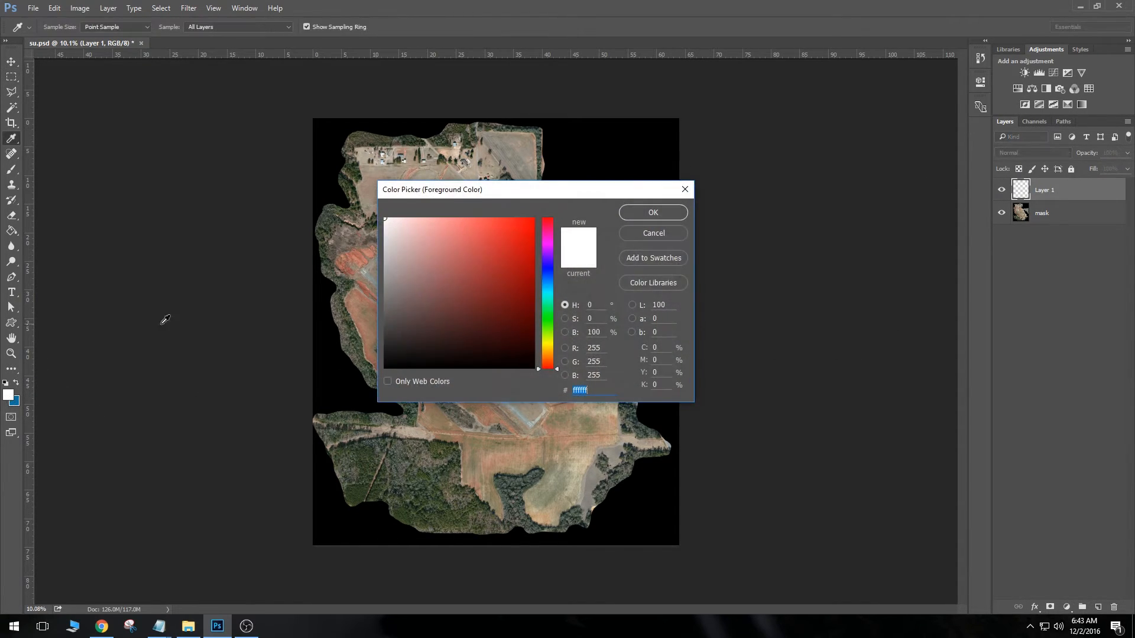
text(000)
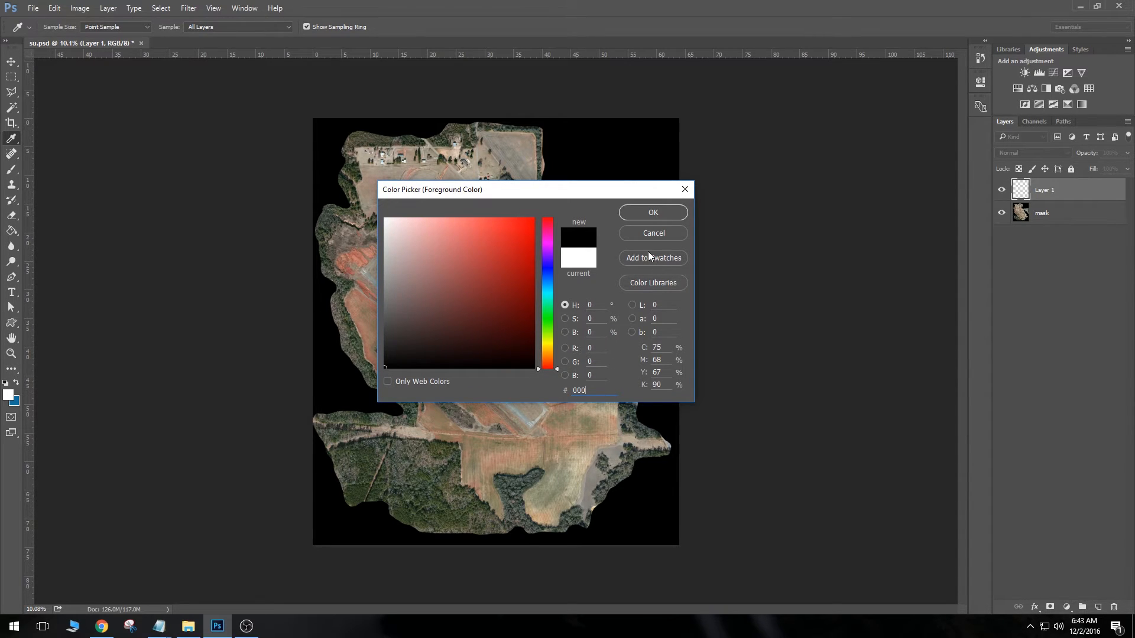
click(655, 213)
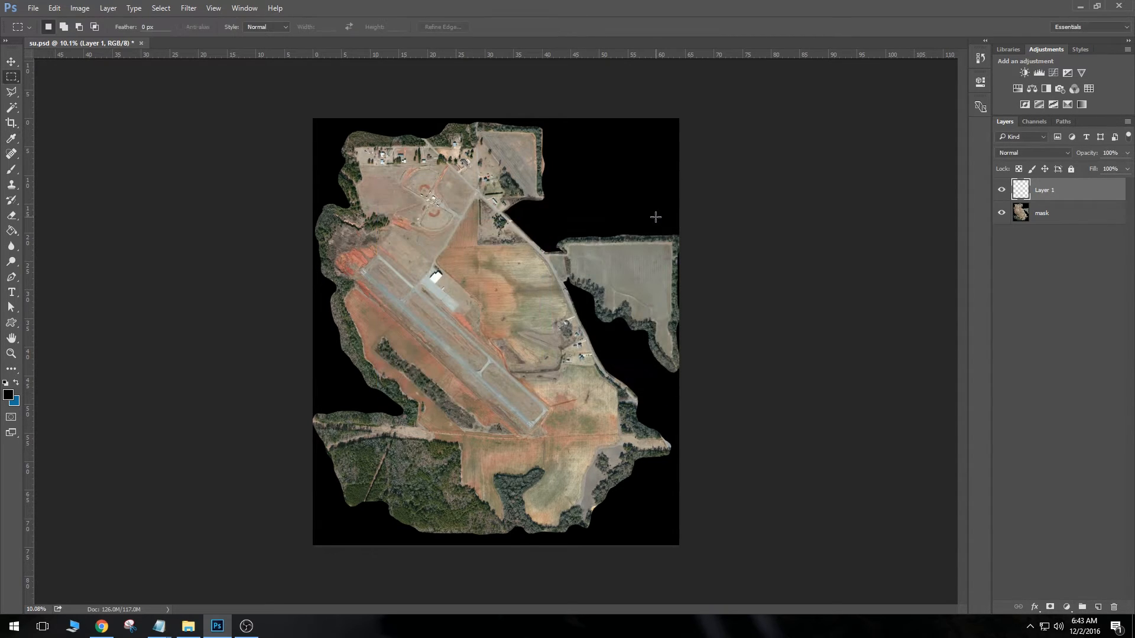
click(9, 230)
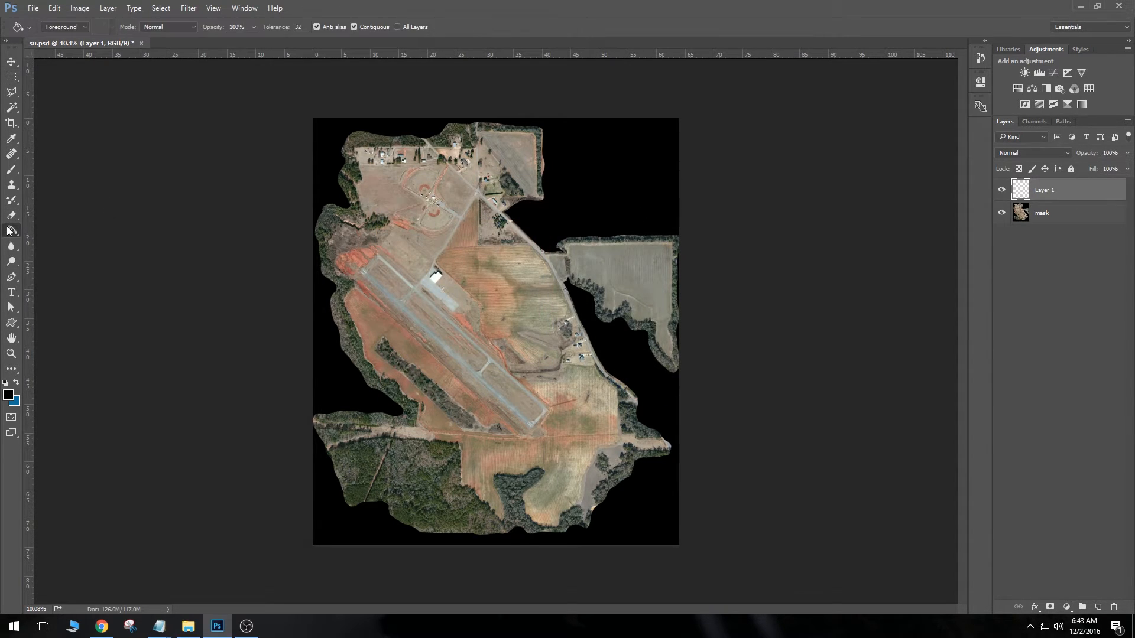
click(489, 269)
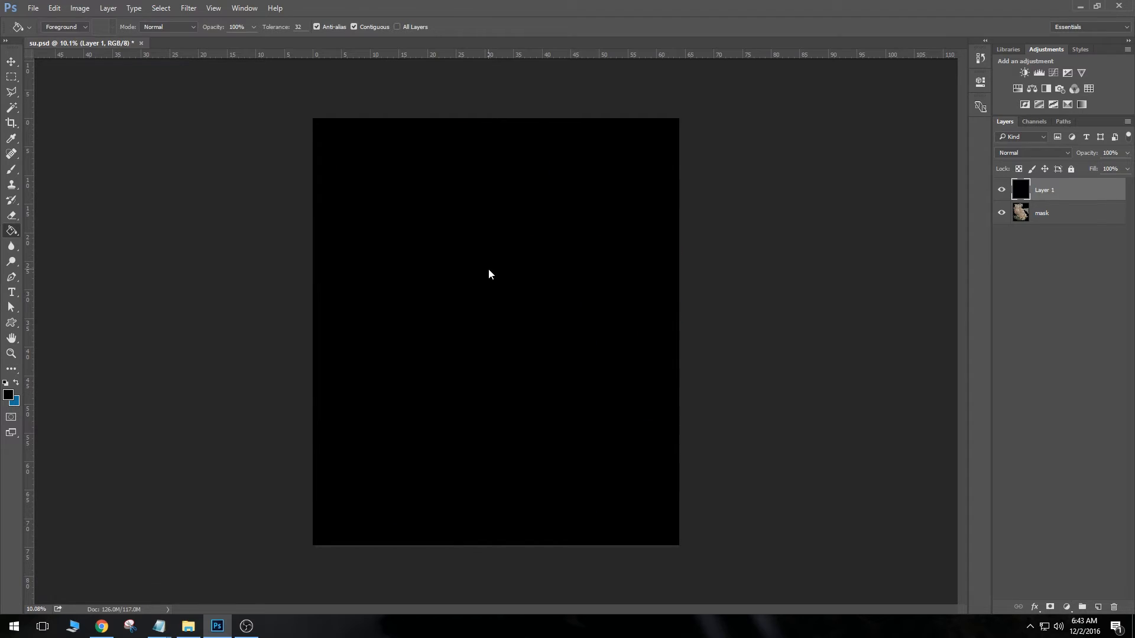
click(11, 77)
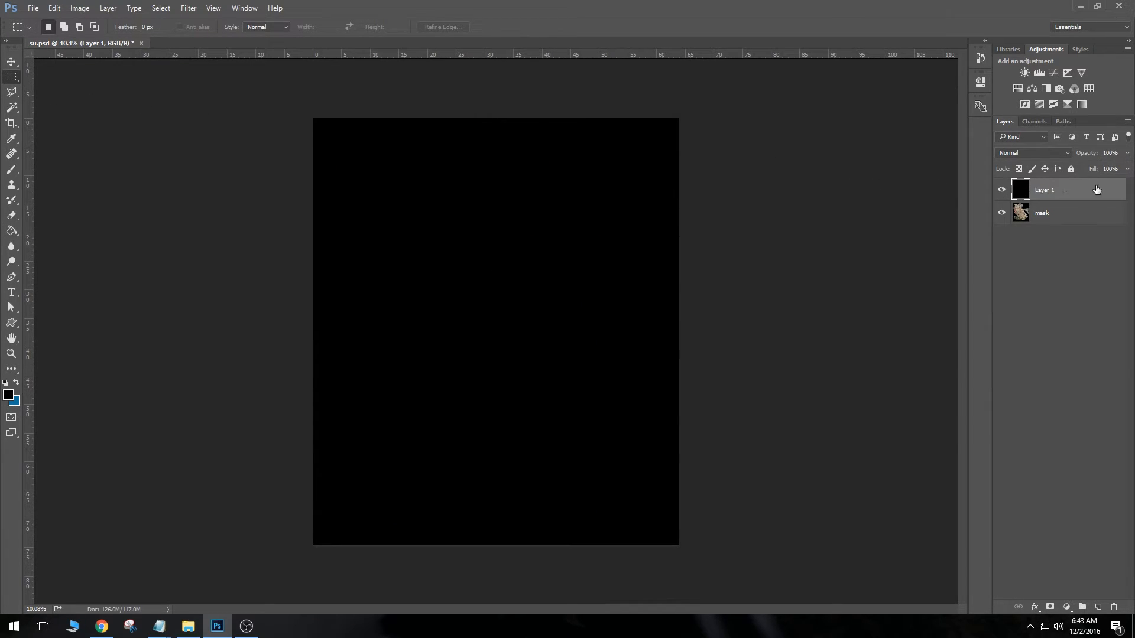
Lower the black layer's opacity to 95% and keep that layer selected
click(1127, 154)
click(1111, 153)
drag(1089, 153, 1086, 153)
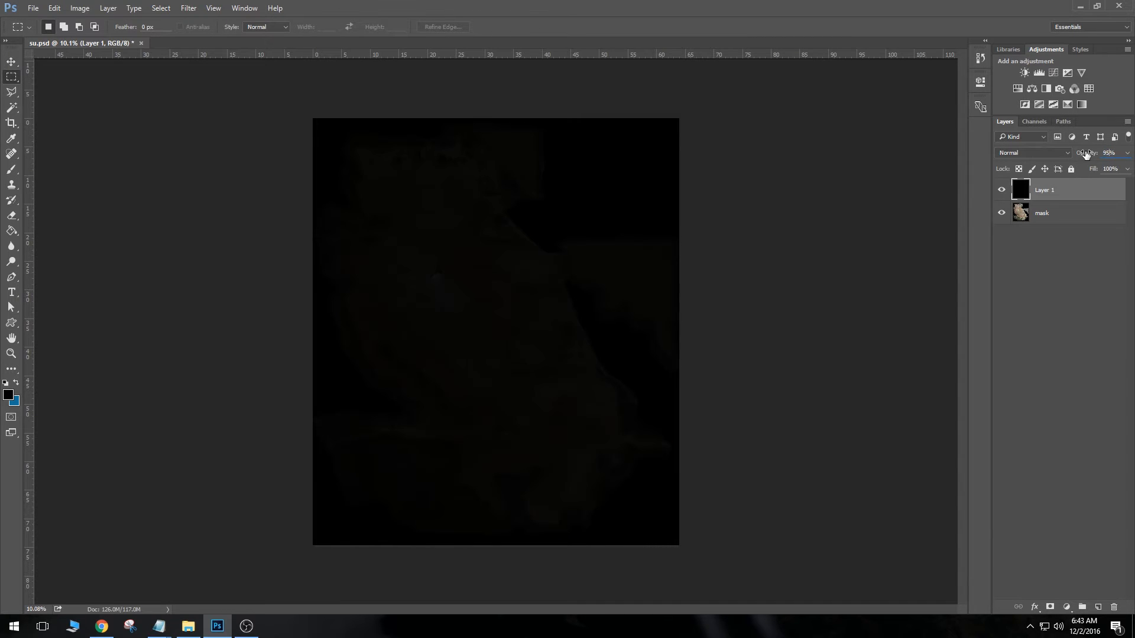
click(1077, 289)
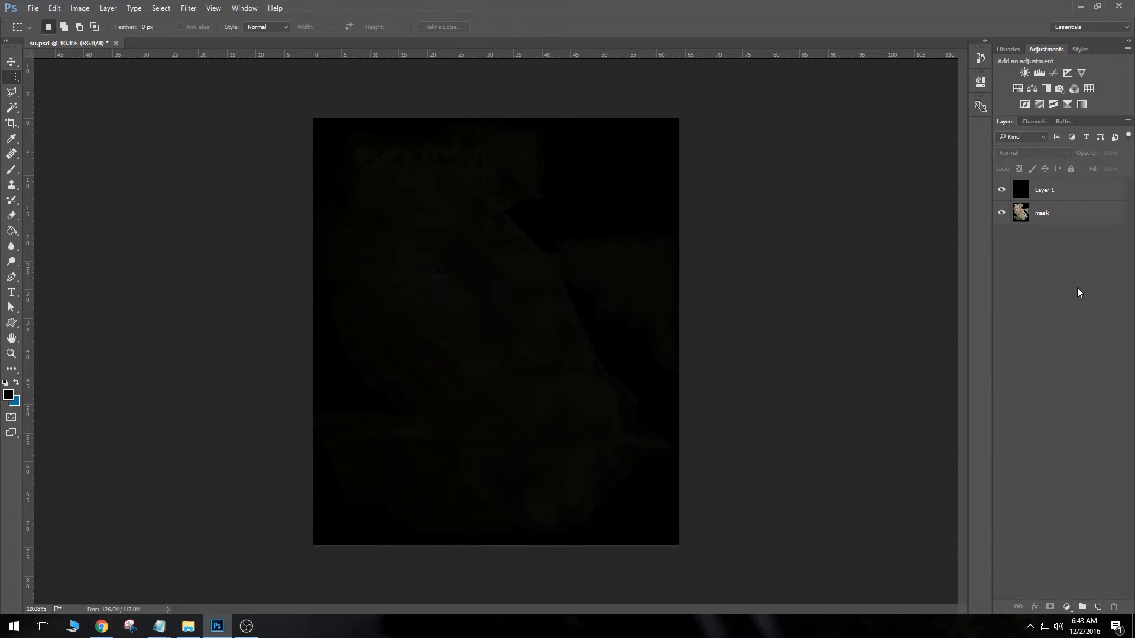
click(1069, 196)
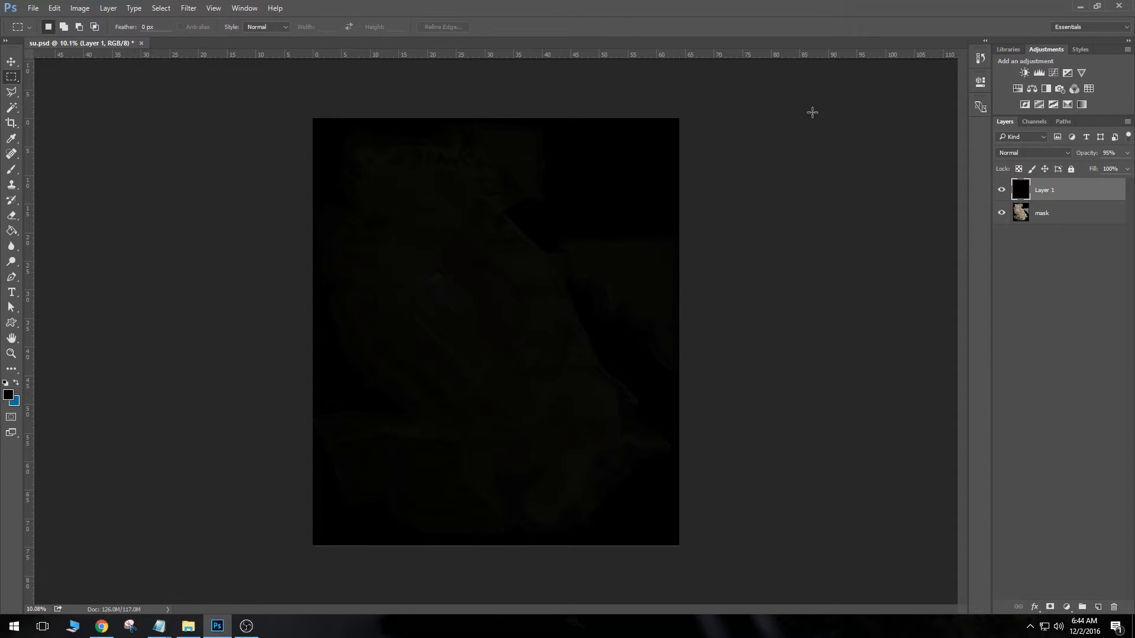
Check the darkened night image up close and merge the visible black and mask layers into one
scroll(523, 261, up, 3)
scroll(522, 261, up, 5)
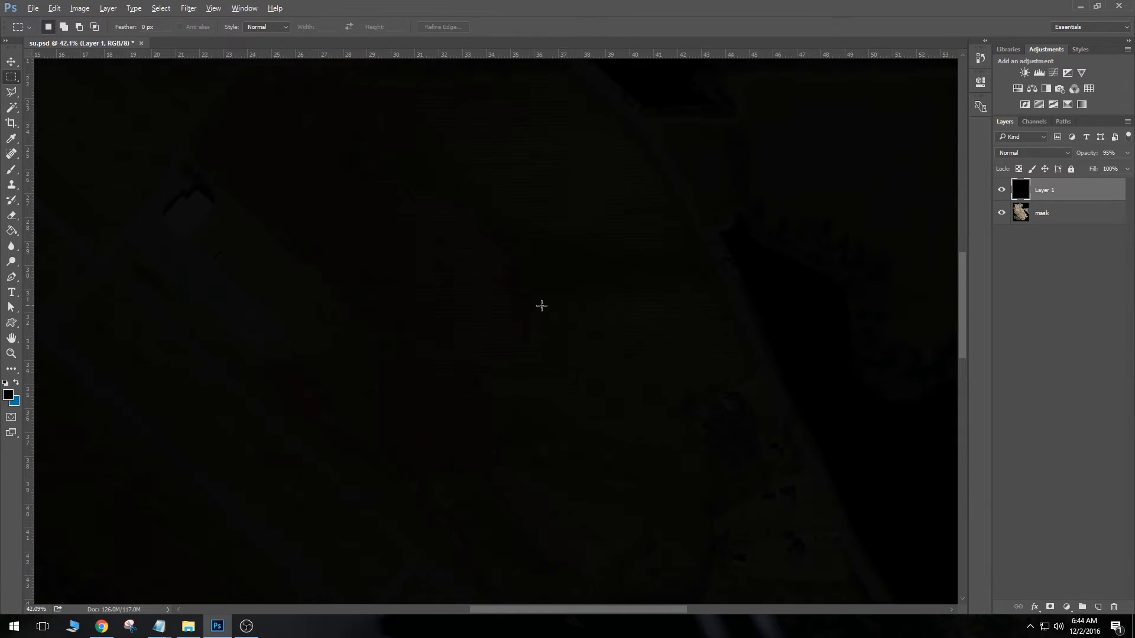
scroll(494, 349, down, 5)
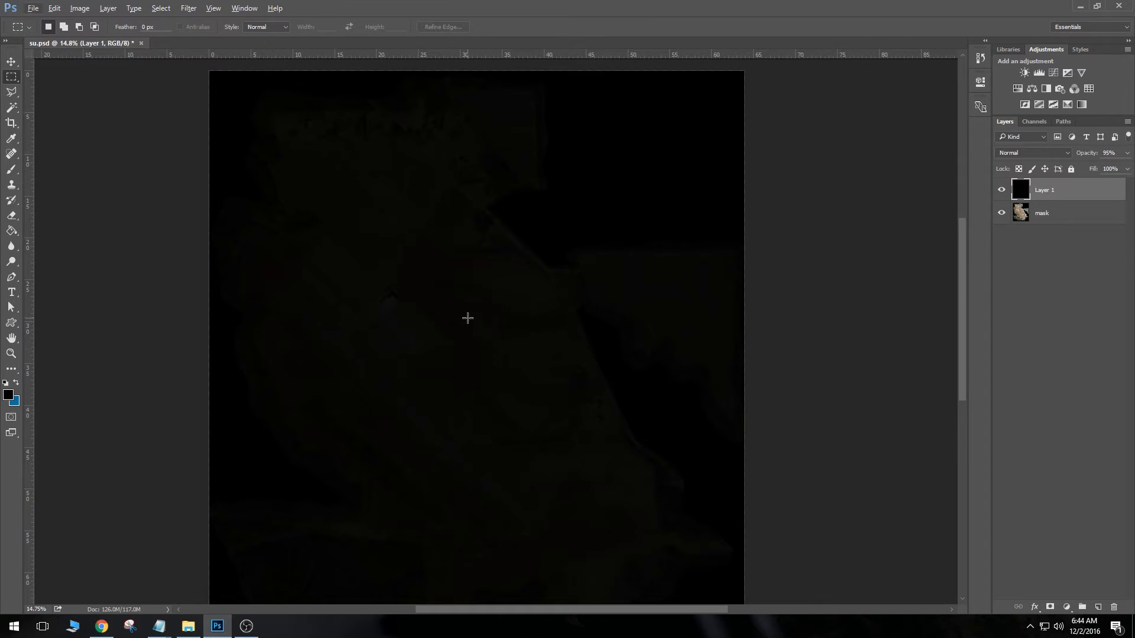
scroll(618, 355, down, 2)
scroll(618, 356, up, 2)
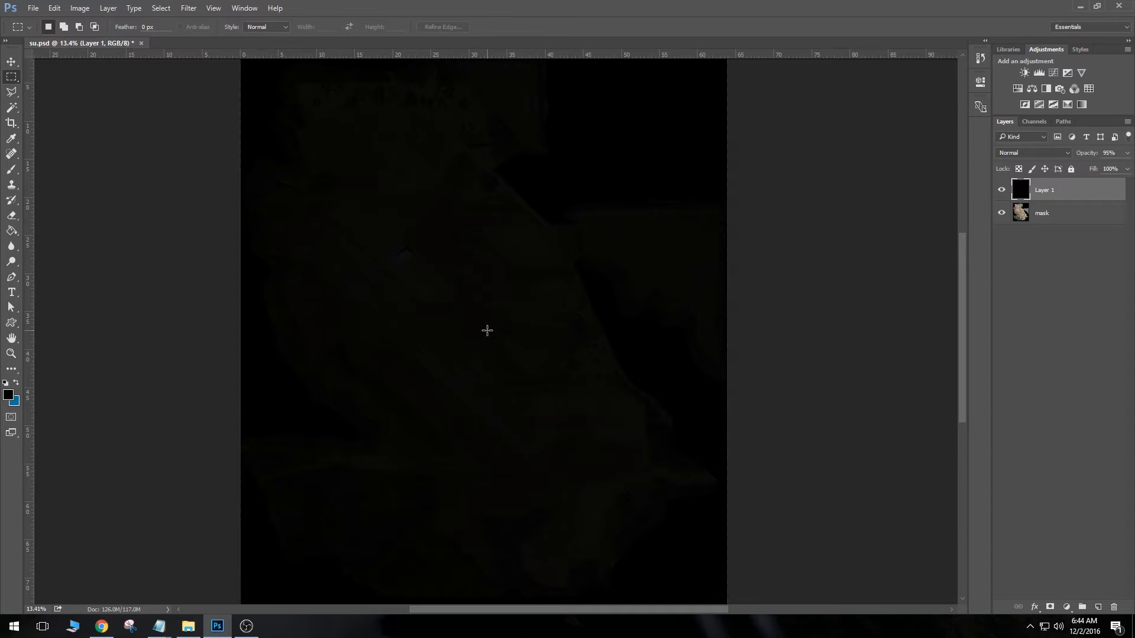
click(108, 8)
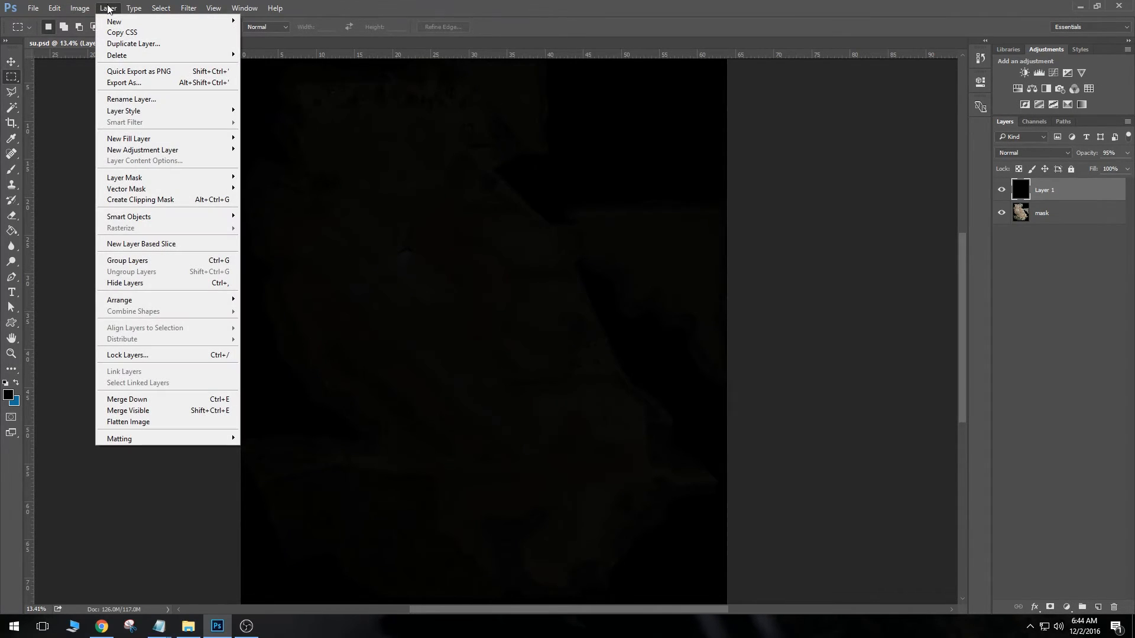
click(159, 410)
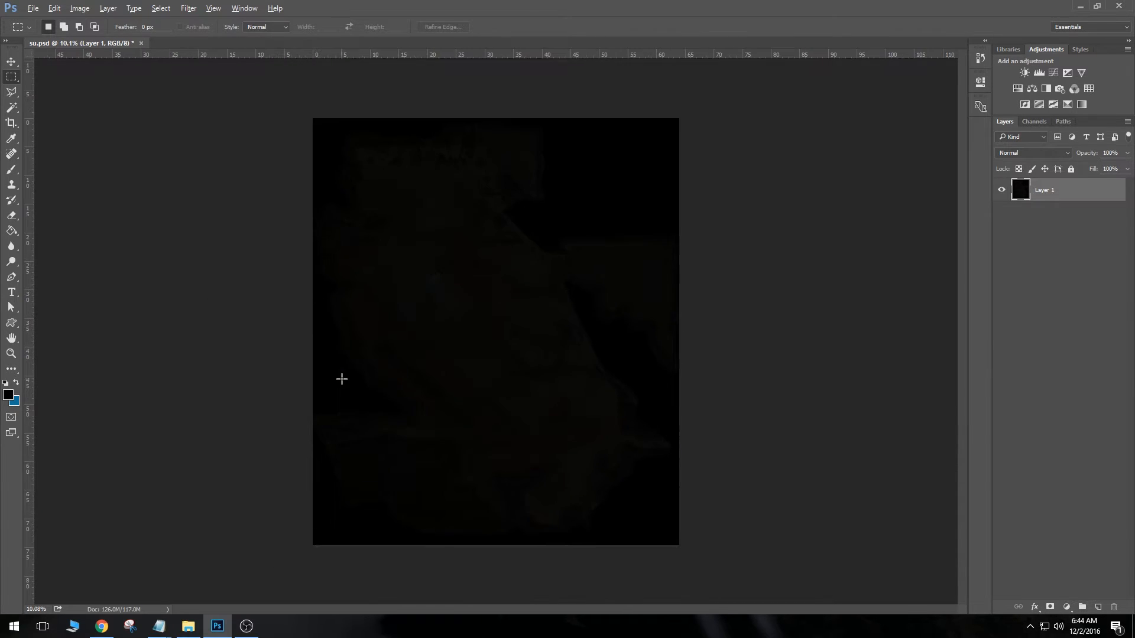
Save the darkened image as a 24-bit Windows BMP over tallassee_LM in the imagery folder
alt+scroll(573, 196, up, 5)
alt+scroll(590, 163, up, 5)
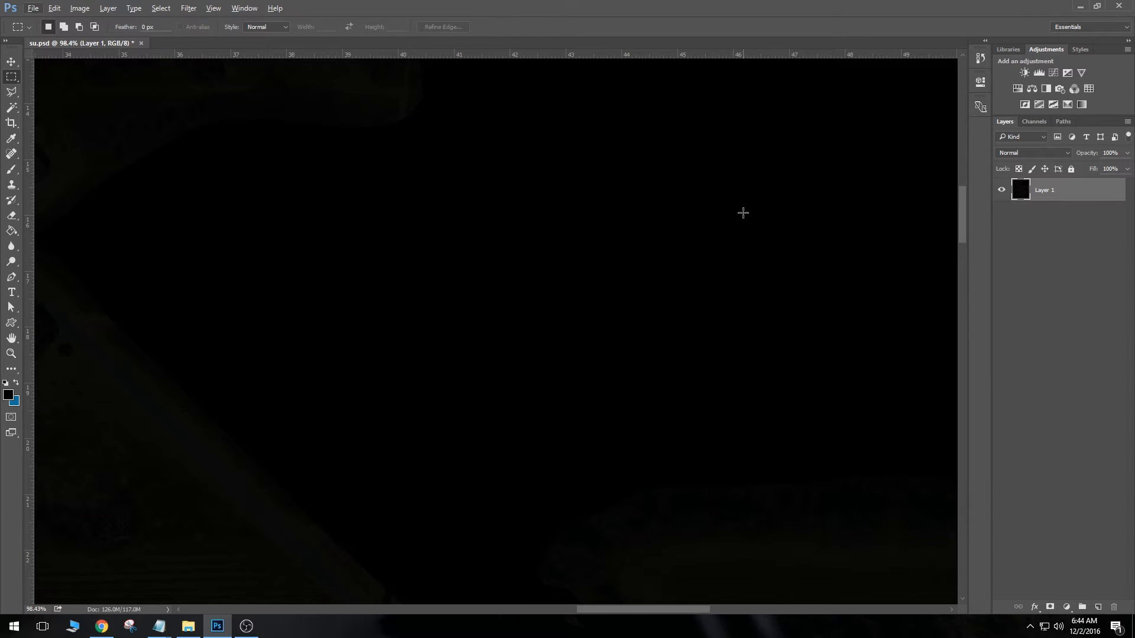
alt+scroll(744, 221, down, 10)
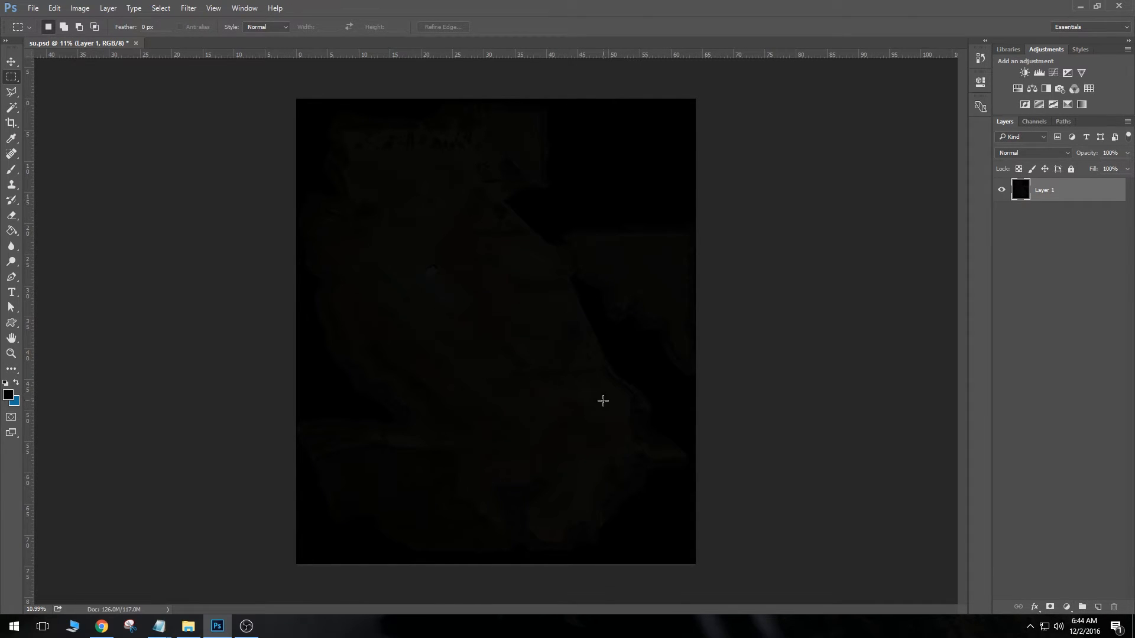
click(34, 7)
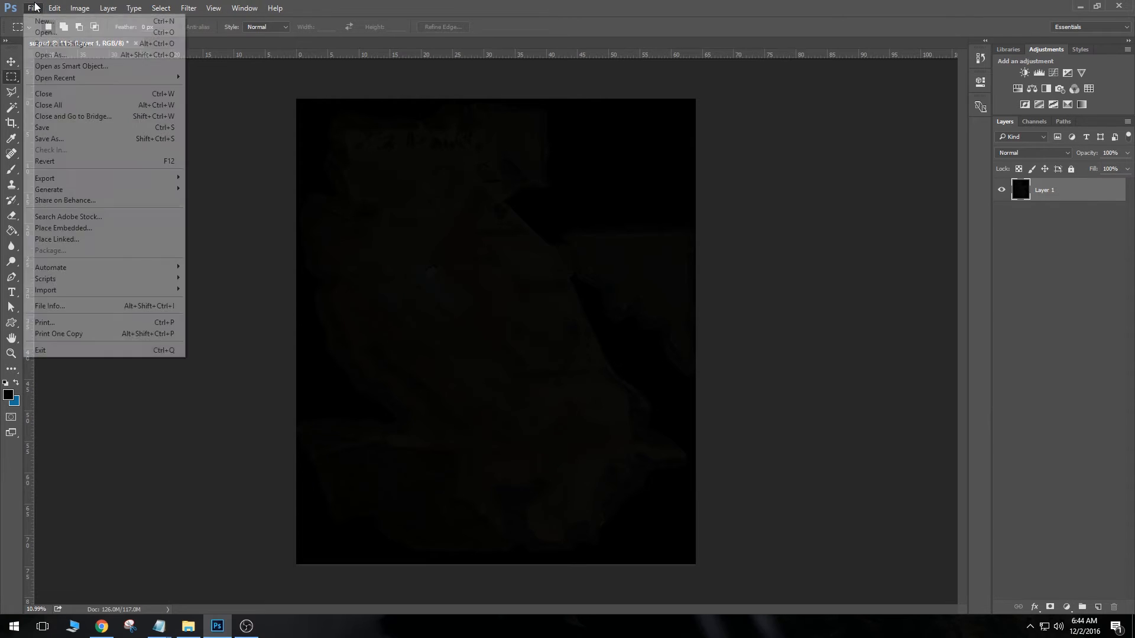
click(59, 140)
click(112, 273)
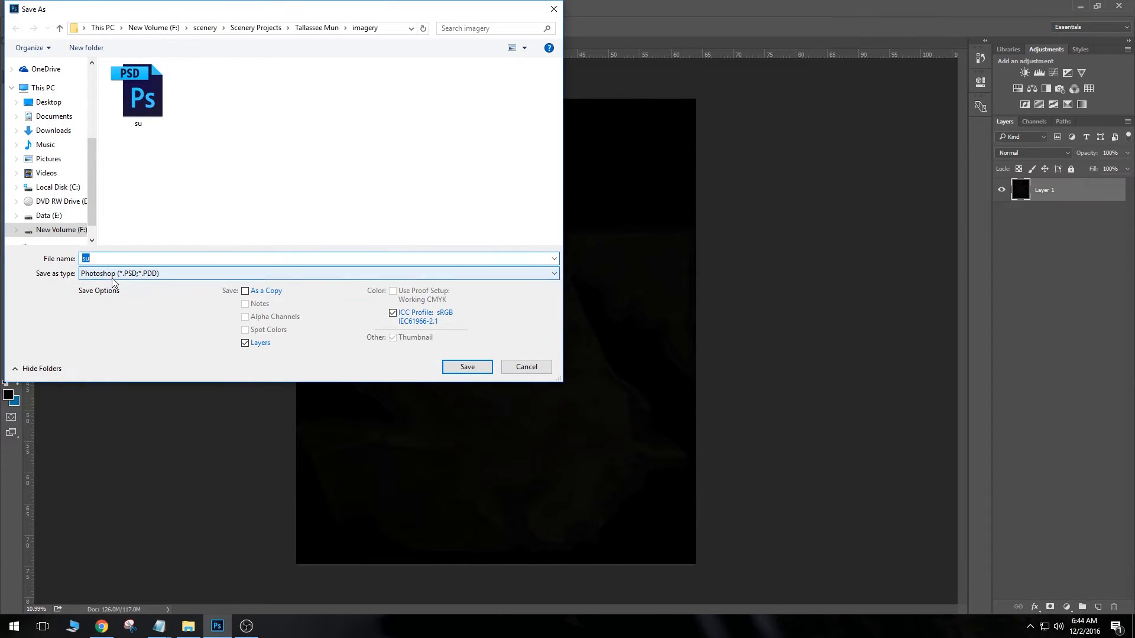
click(122, 303)
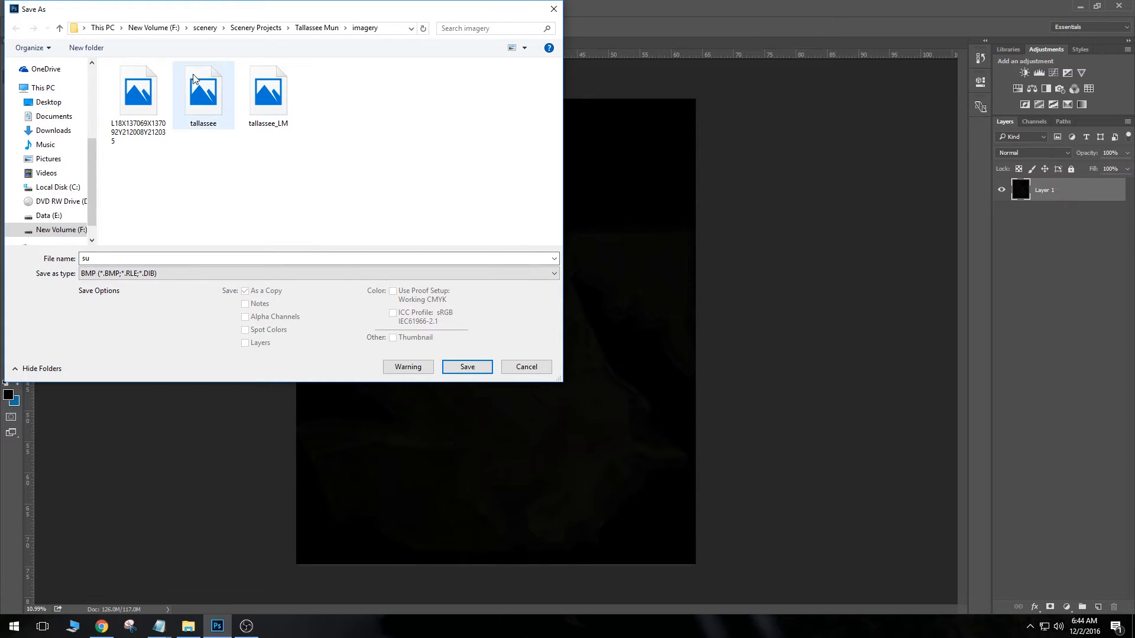
click(264, 99)
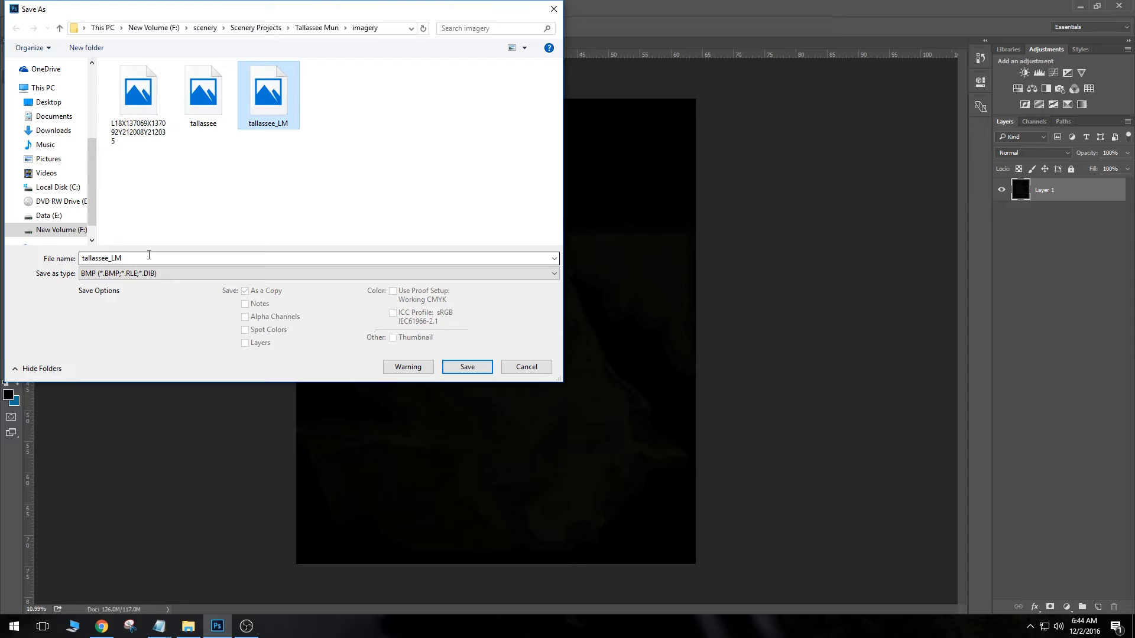
click(467, 367)
click(596, 312)
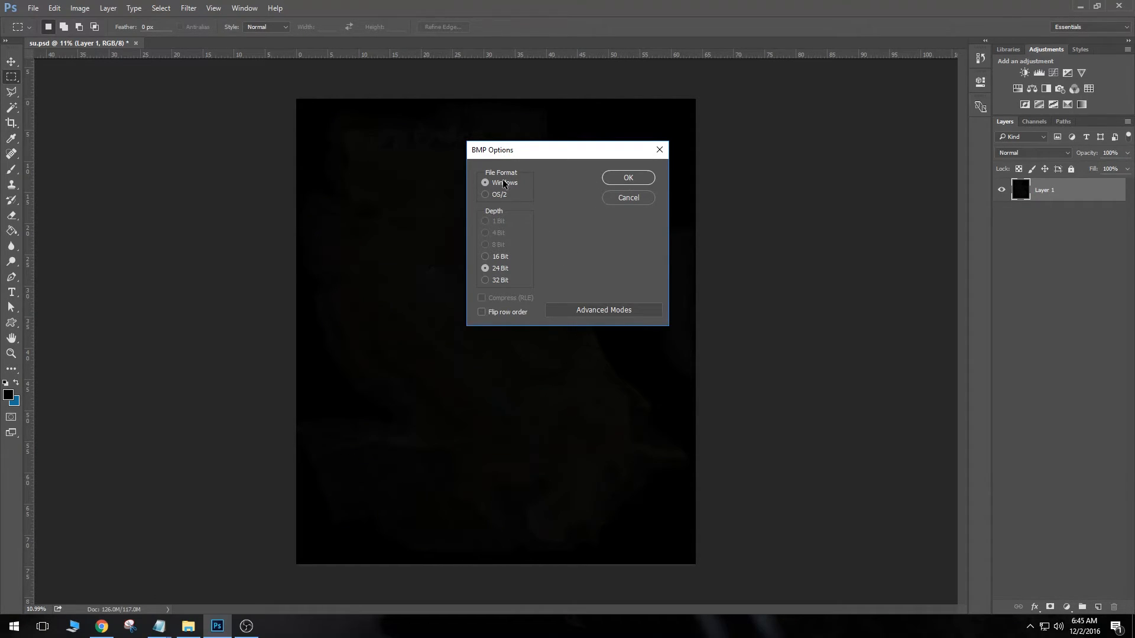
click(630, 177)
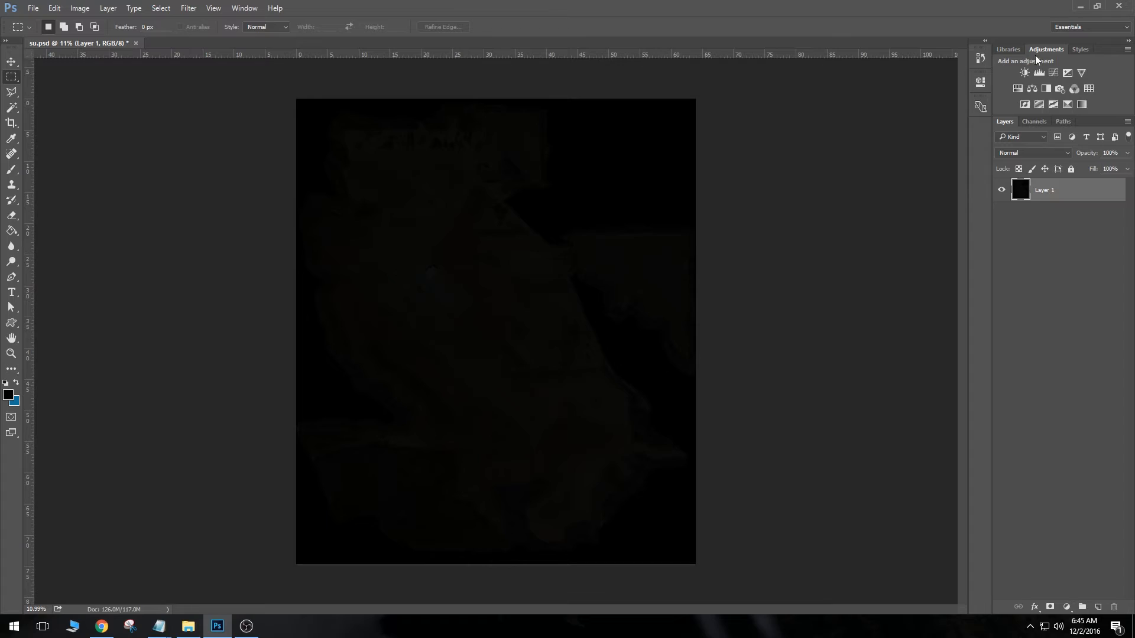
Switch to the imagery folder in File Explorer and locate the tallassee_B and tallassee_LM files
click(1077, 7)
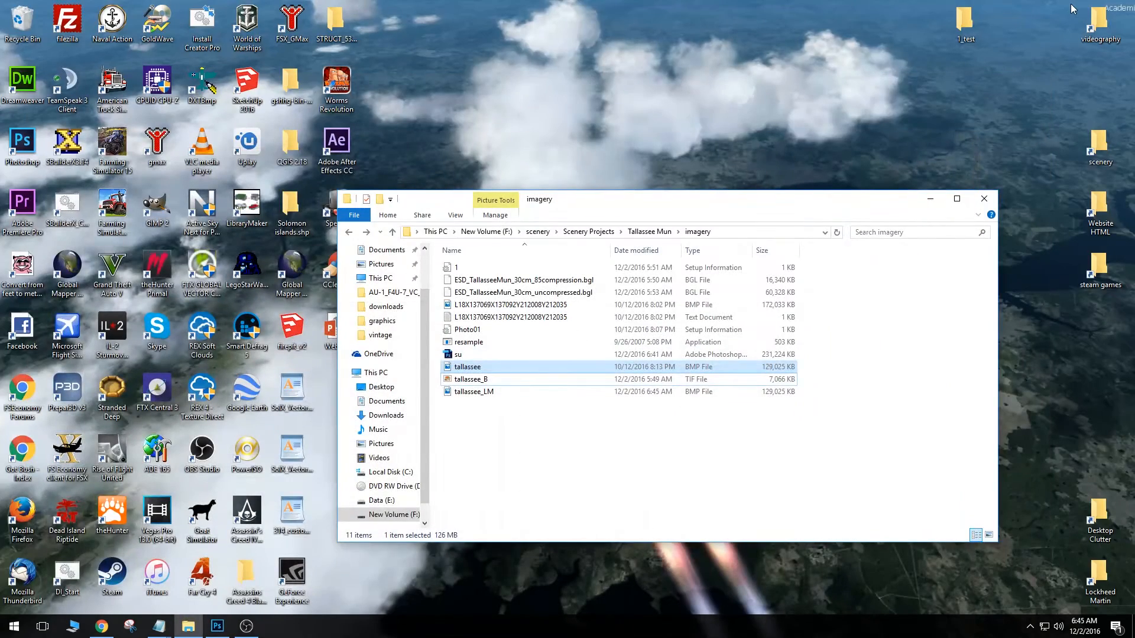
click(868, 307)
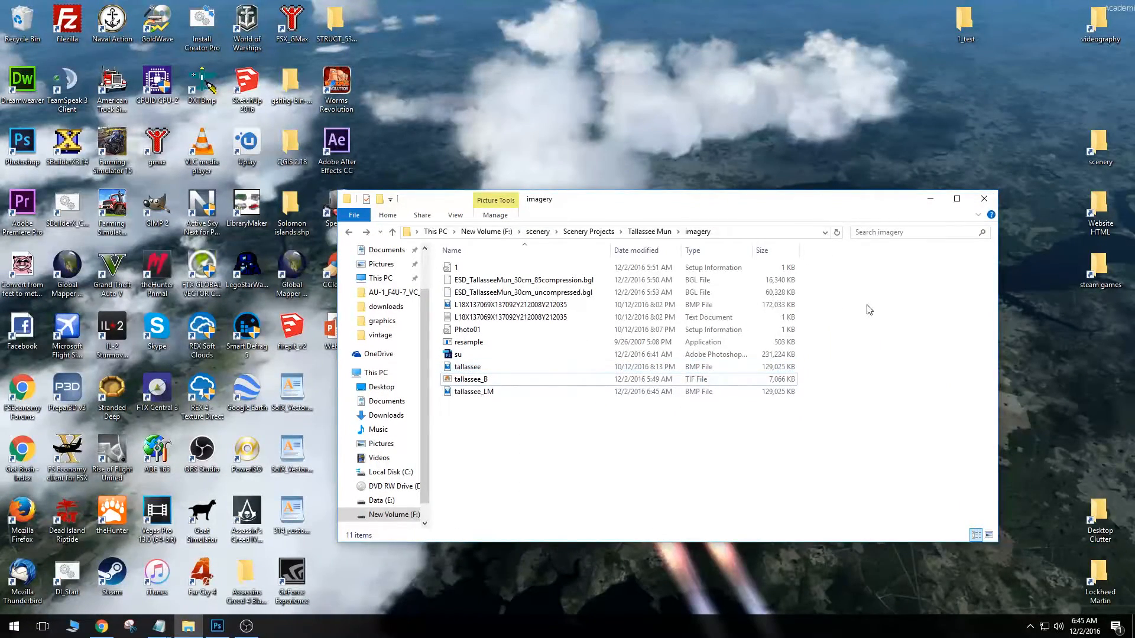
click(655, 382)
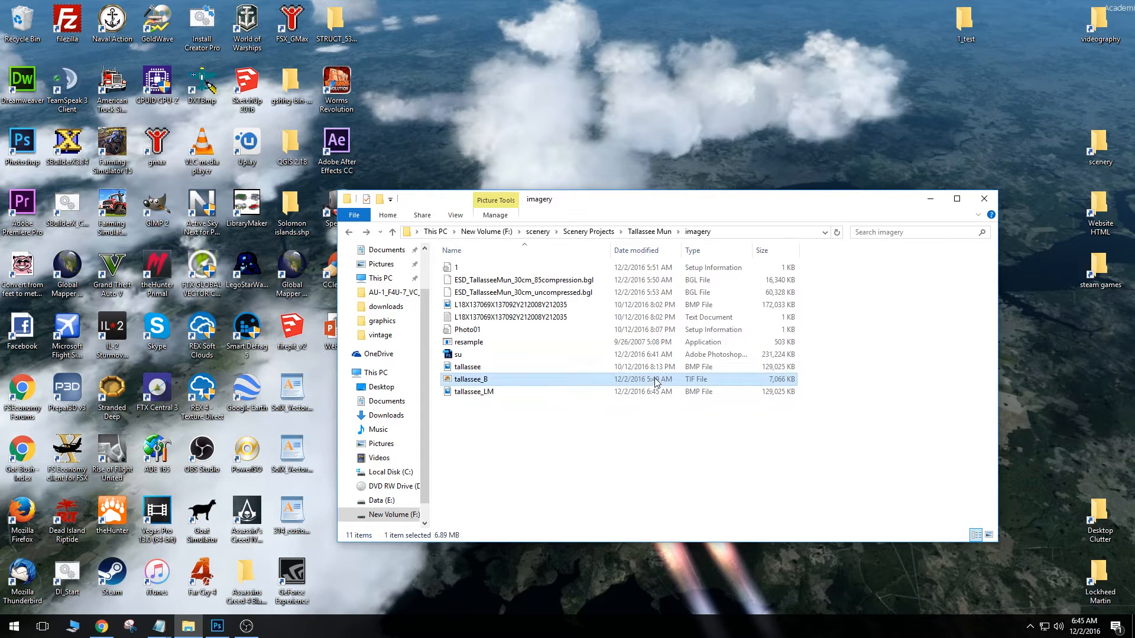
click(486, 395)
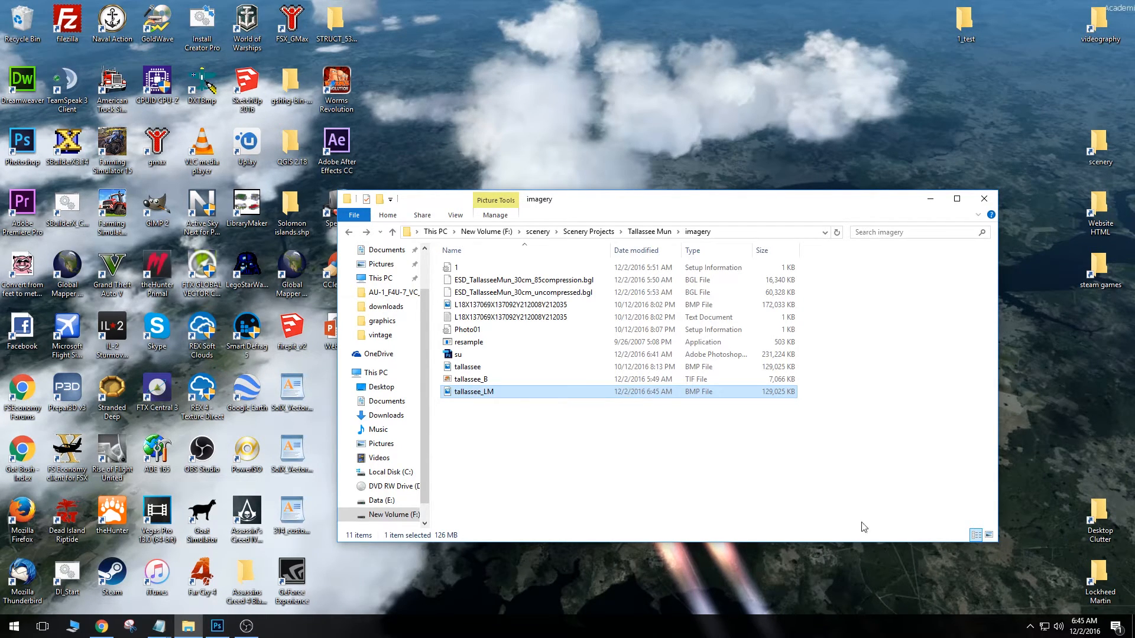
Open the setup file 1 in Notepad and review its three source sections and the destination settings
double_click(469, 267)
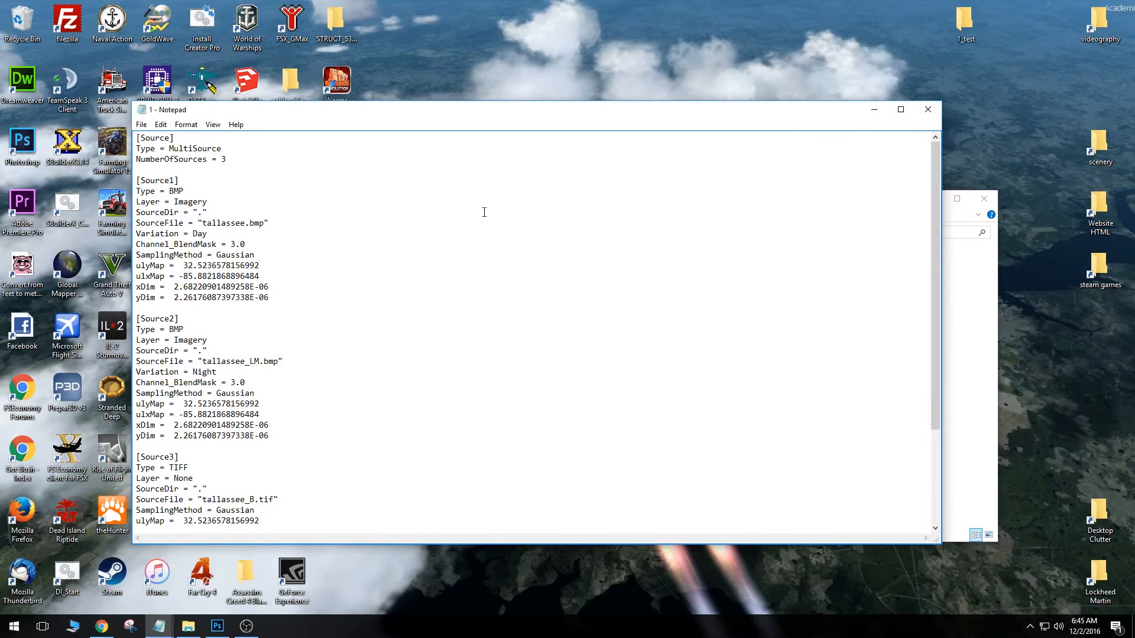
scroll(367, 240, down, 4)
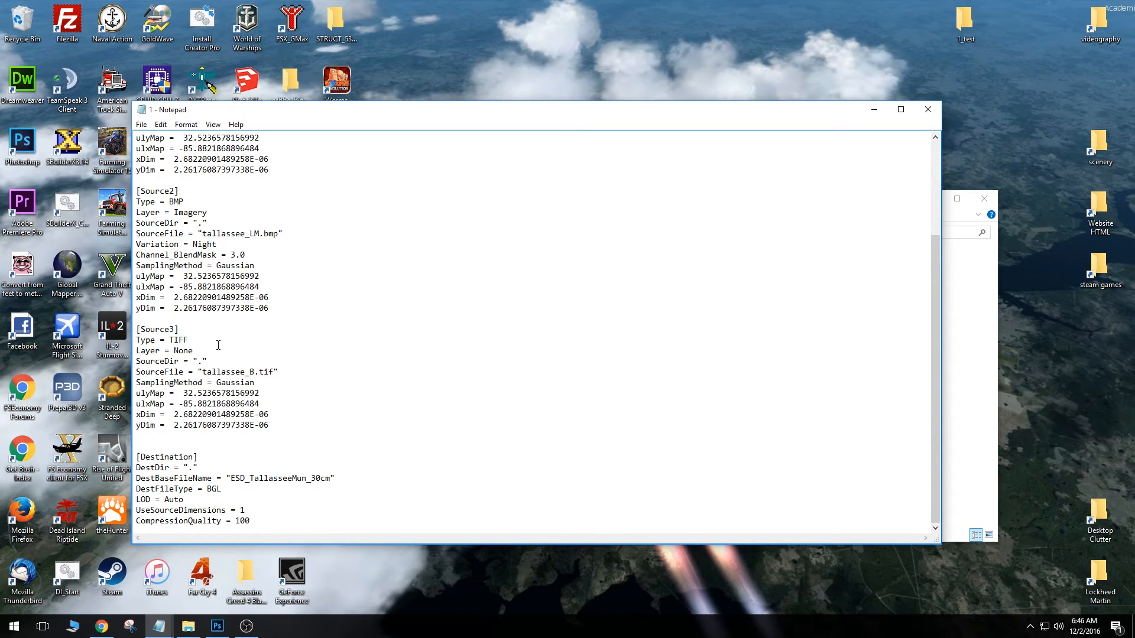
drag(279, 372, 156, 329)
click(299, 348)
scroll(305, 341, up, 2)
drag(183, 393, 179, 297)
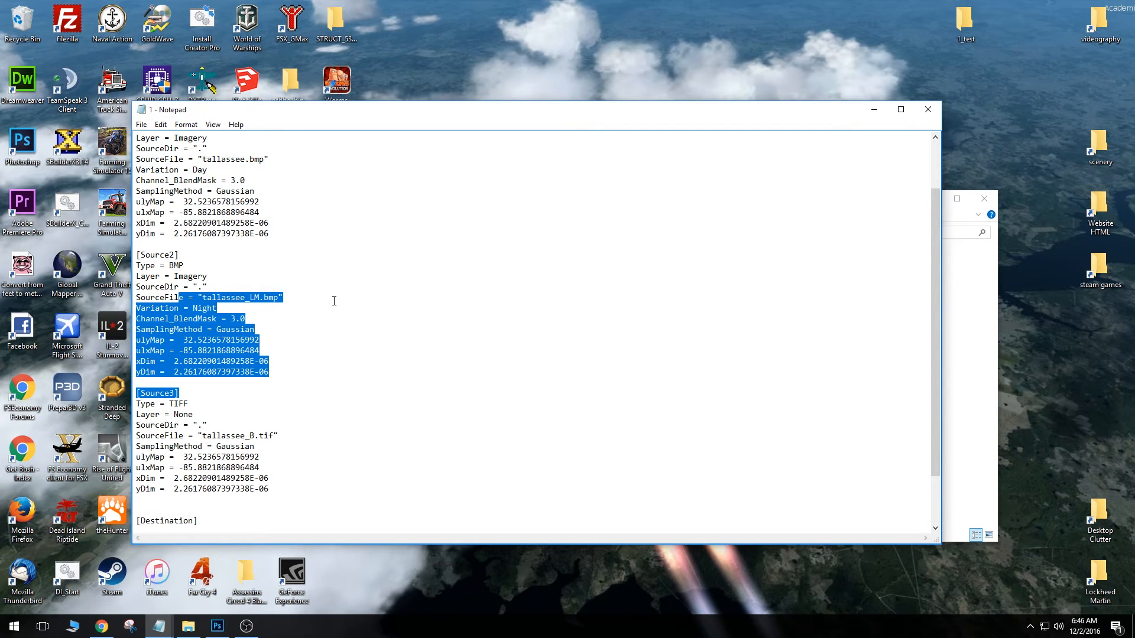
click(331, 295)
scroll(329, 313, up, 2)
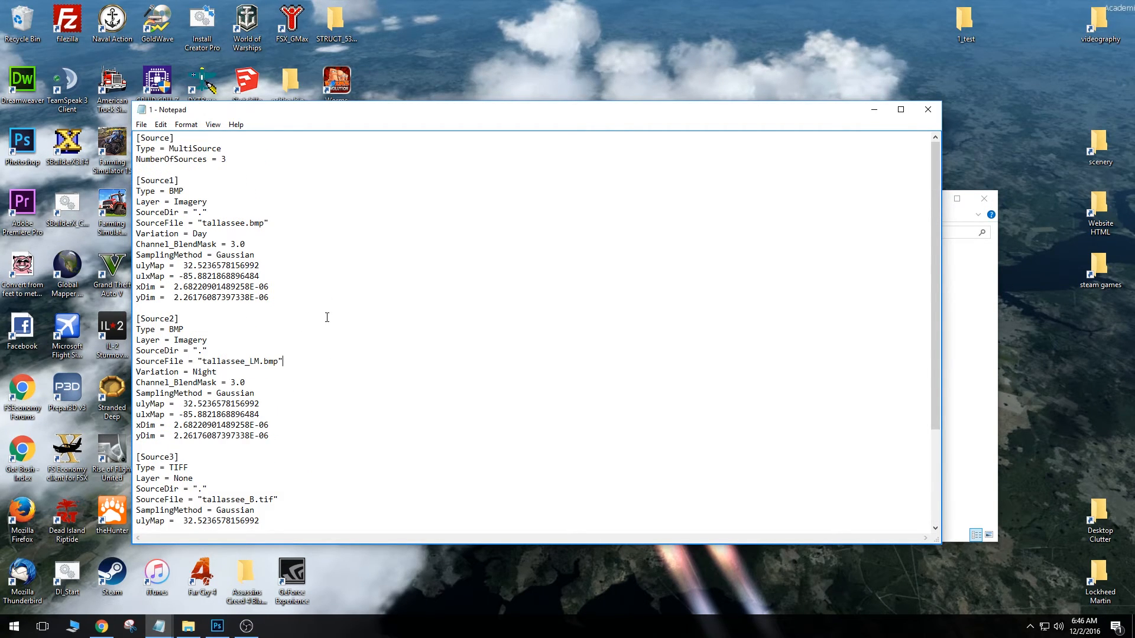
drag(272, 288, 213, 229)
click(306, 235)
scroll(307, 223, down, 4)
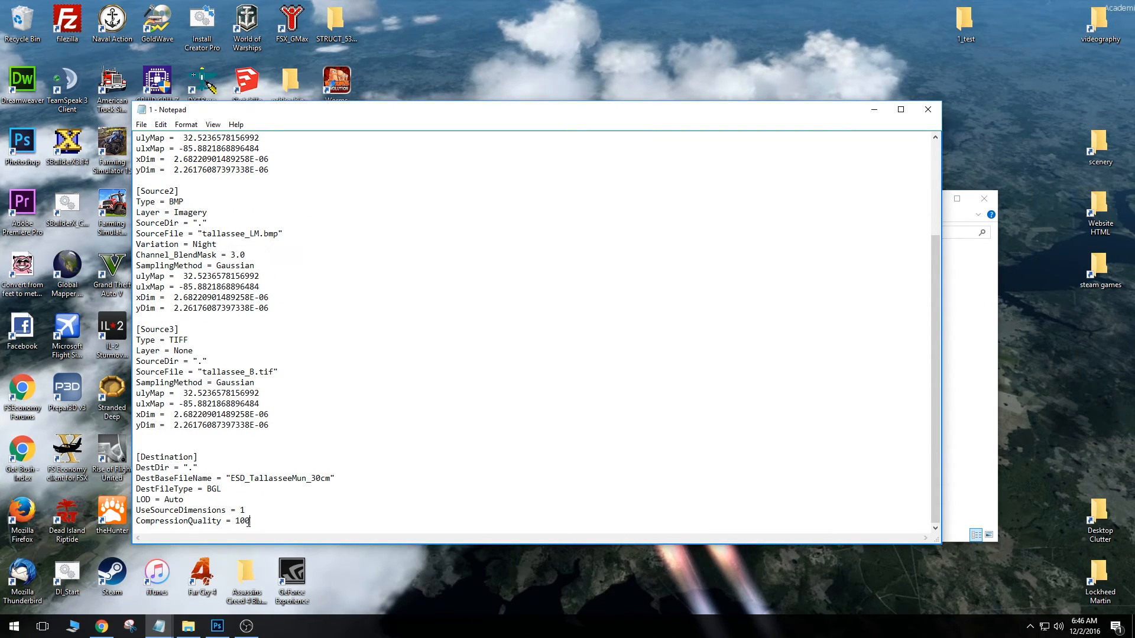
Set CompressionQuality to 85 in the destination section of setup file 1, save the file and close it
drag(251, 521, 235, 517)
text(85)
click(141, 124)
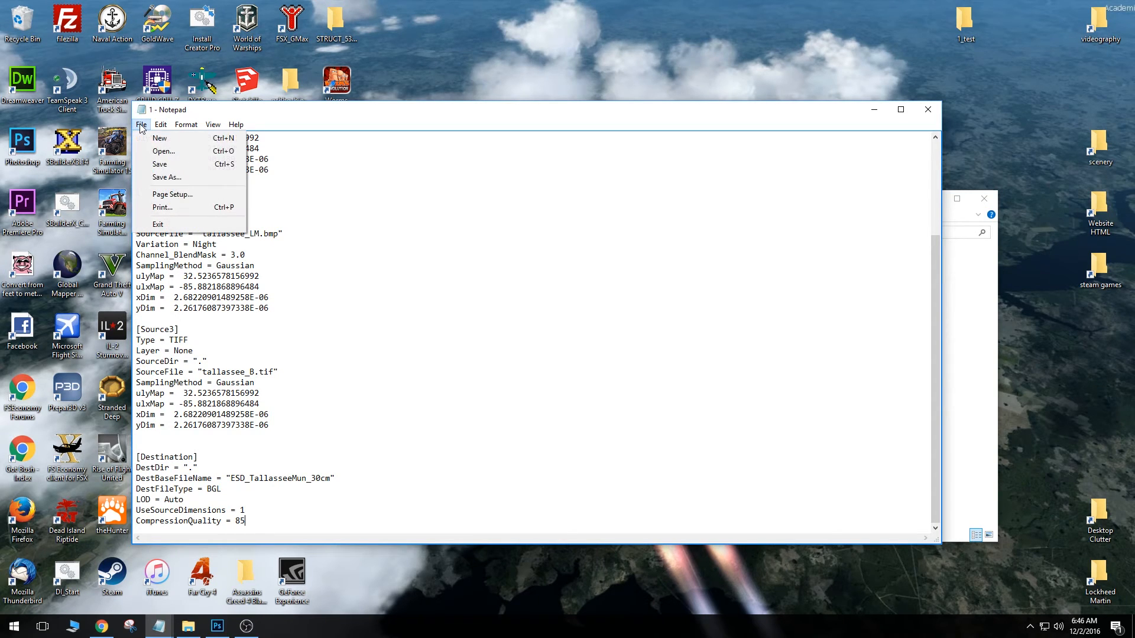
click(160, 163)
click(926, 109)
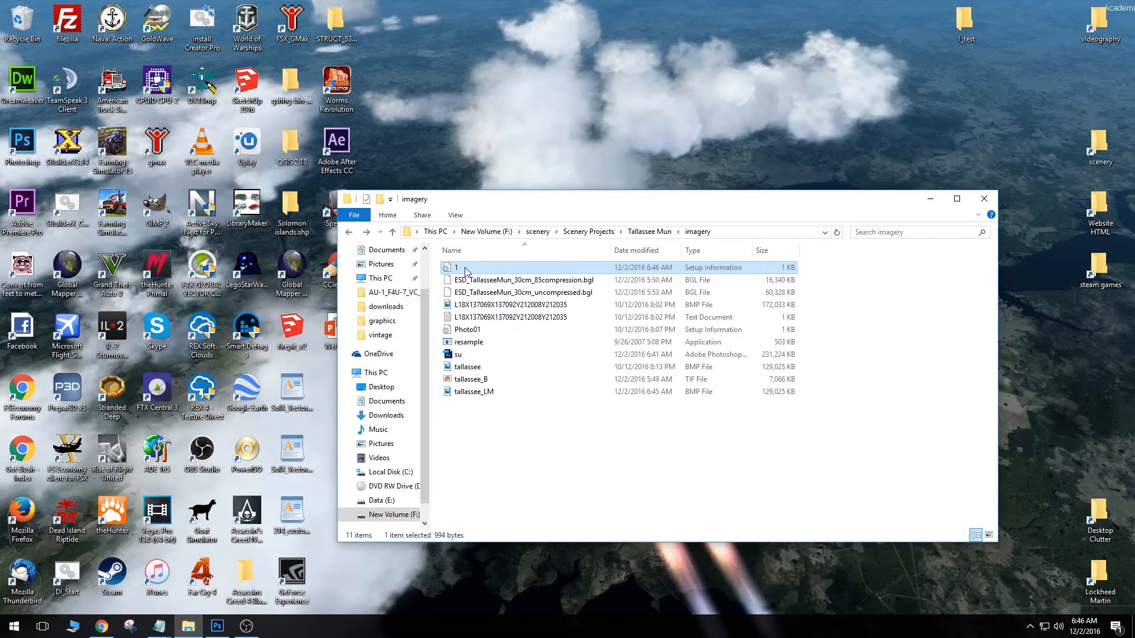
Run the resample application on setup file 1 to compile the scenery BGL in the imagery folder
drag(470, 270, 490, 346)
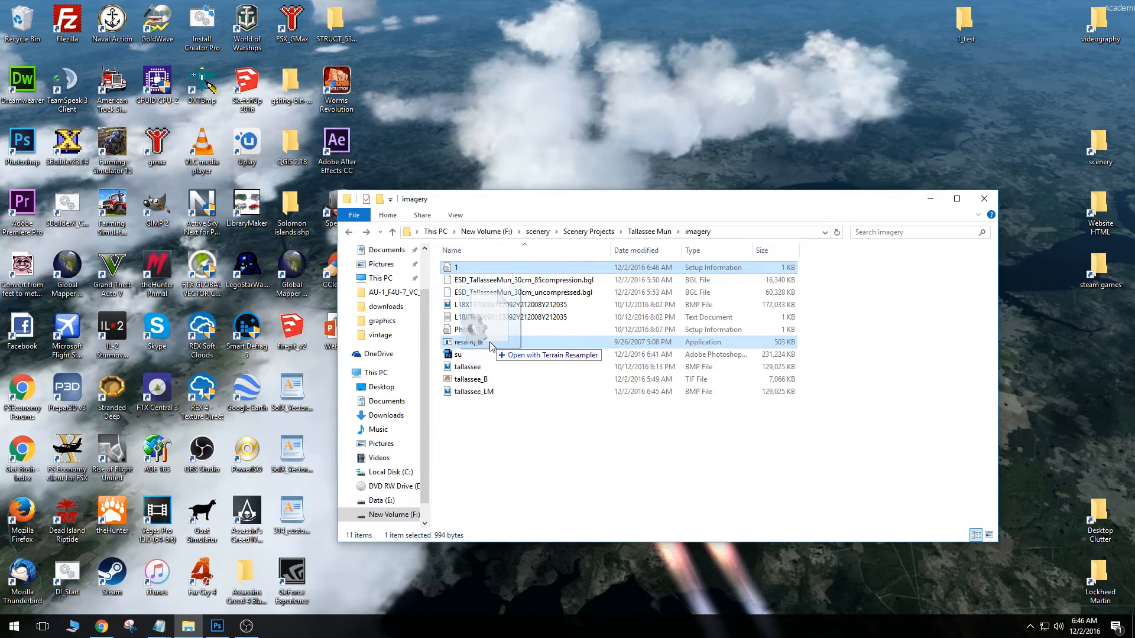
drag(490, 346, 490, 346)
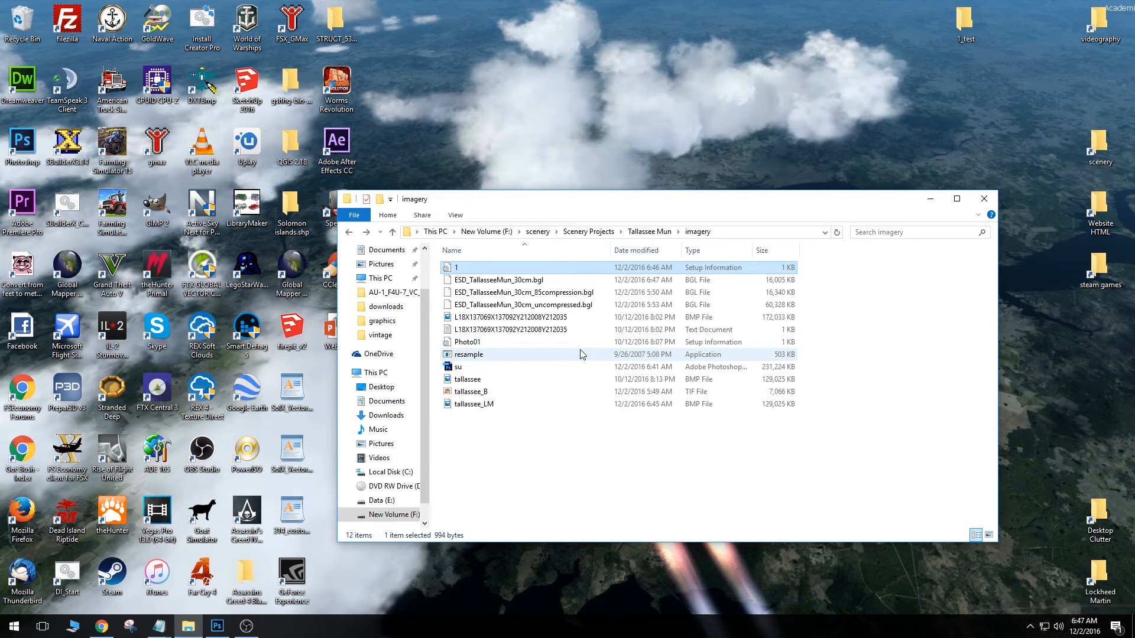
Compare the file sizes of ESD_TallasseeMun_30cm.bgl and ESD_TallasseeMun_30cm_85compression.bgl, and recheck the compression setting in setup file 1
click(534, 280)
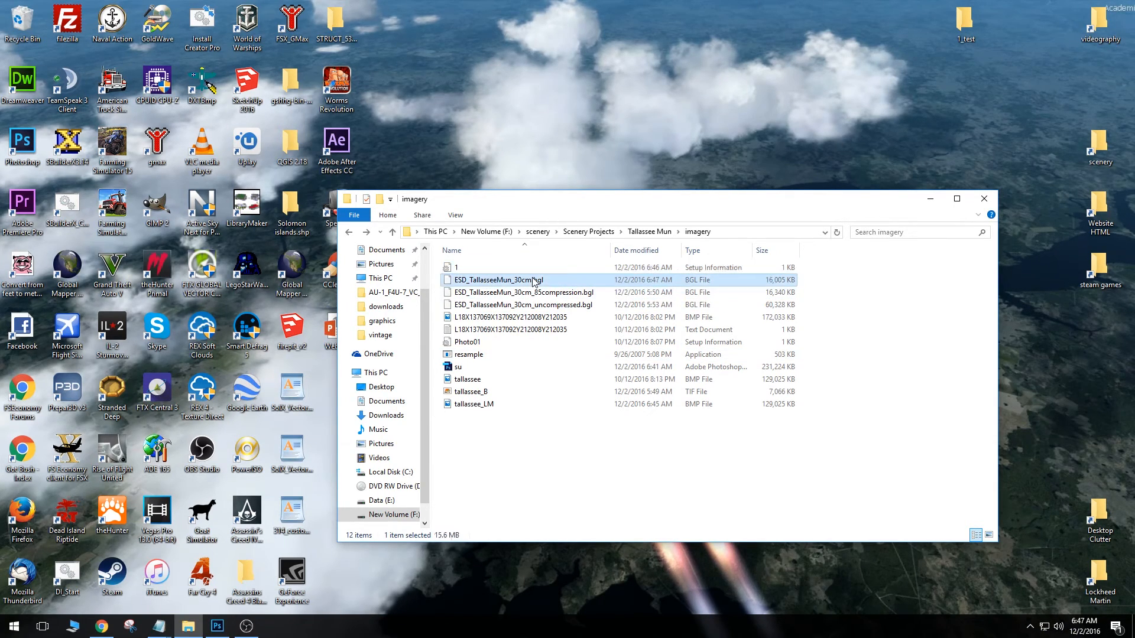
click(544, 293)
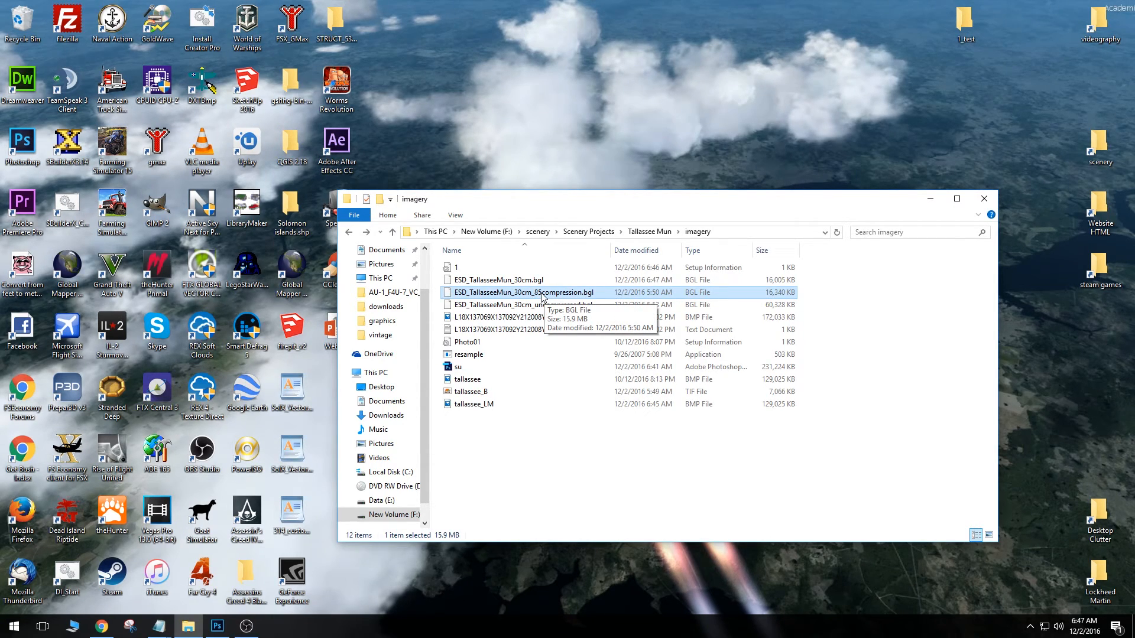
key(alt+Tab)
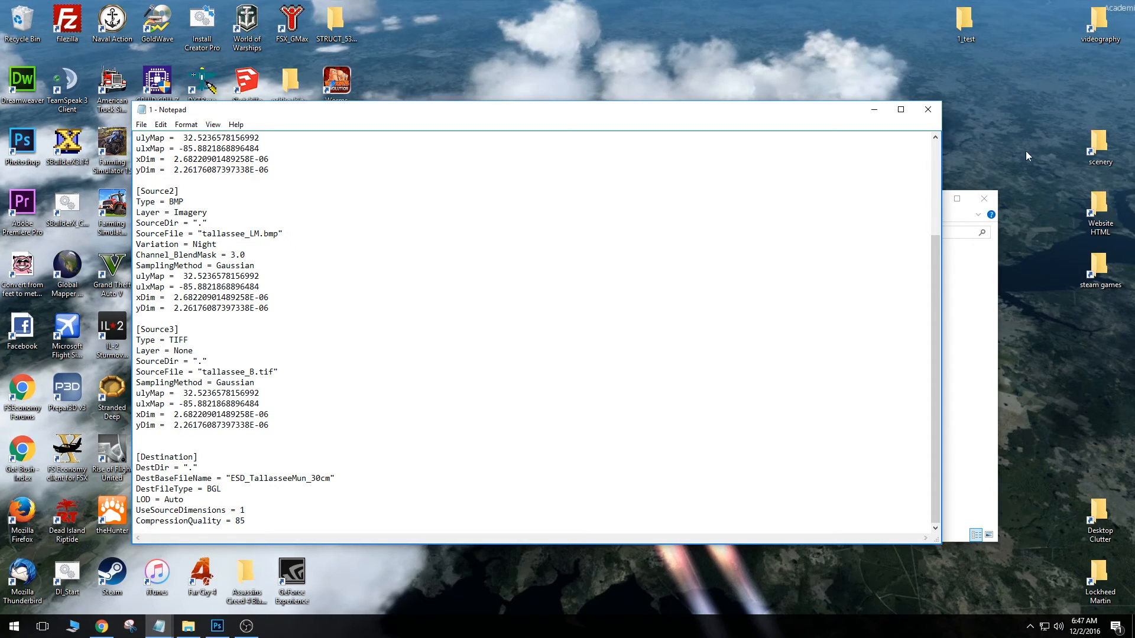
click(928, 109)
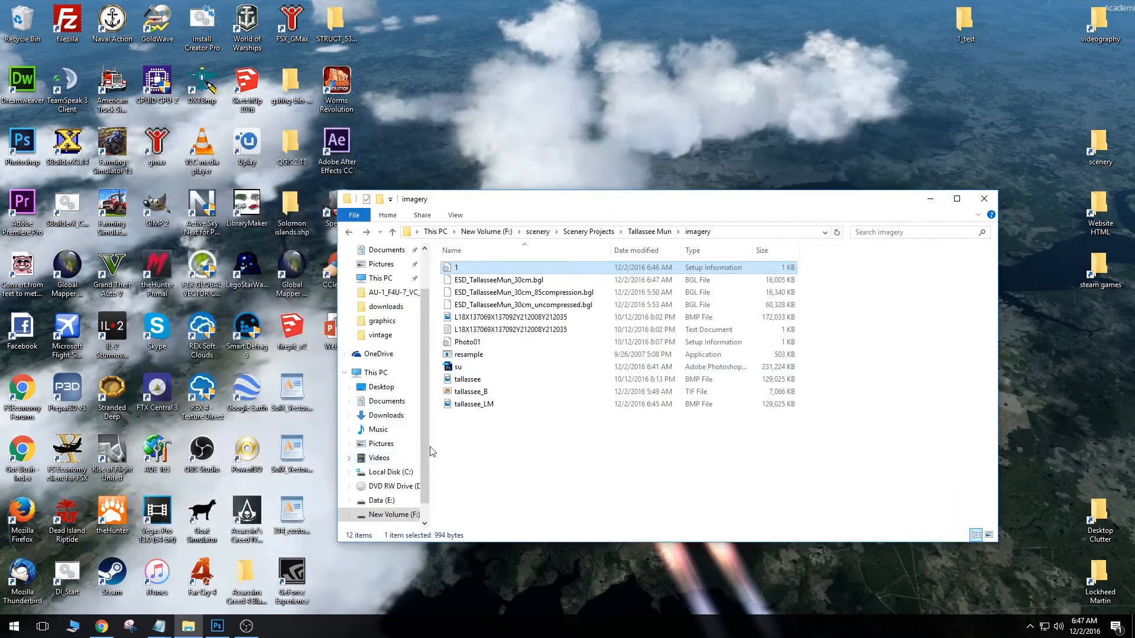
click(546, 295)
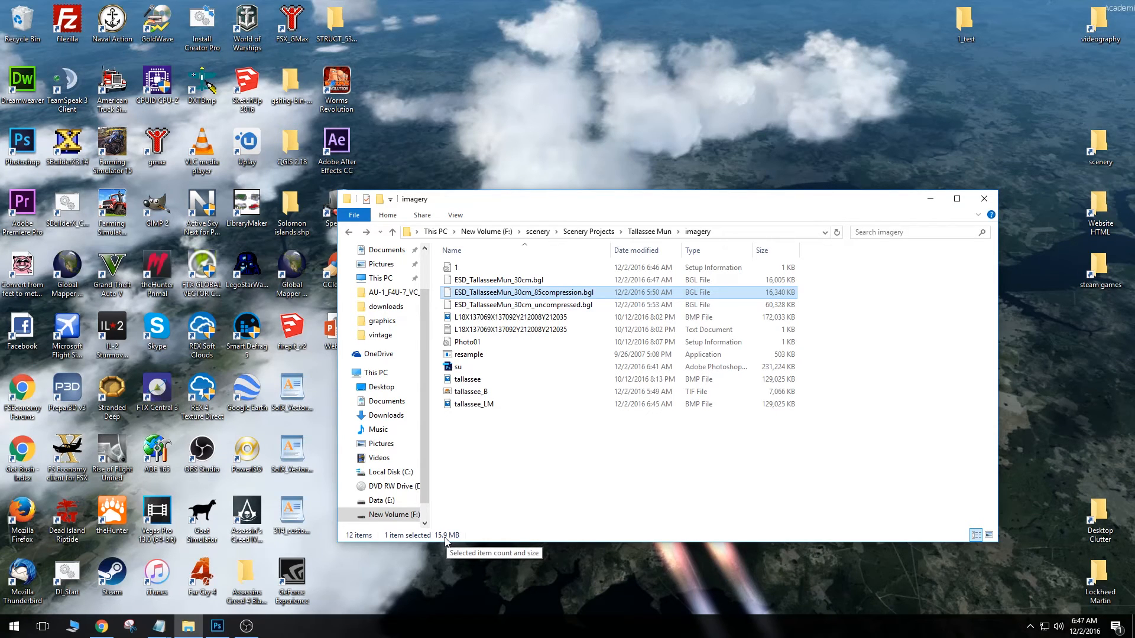
click(502, 440)
click(533, 282)
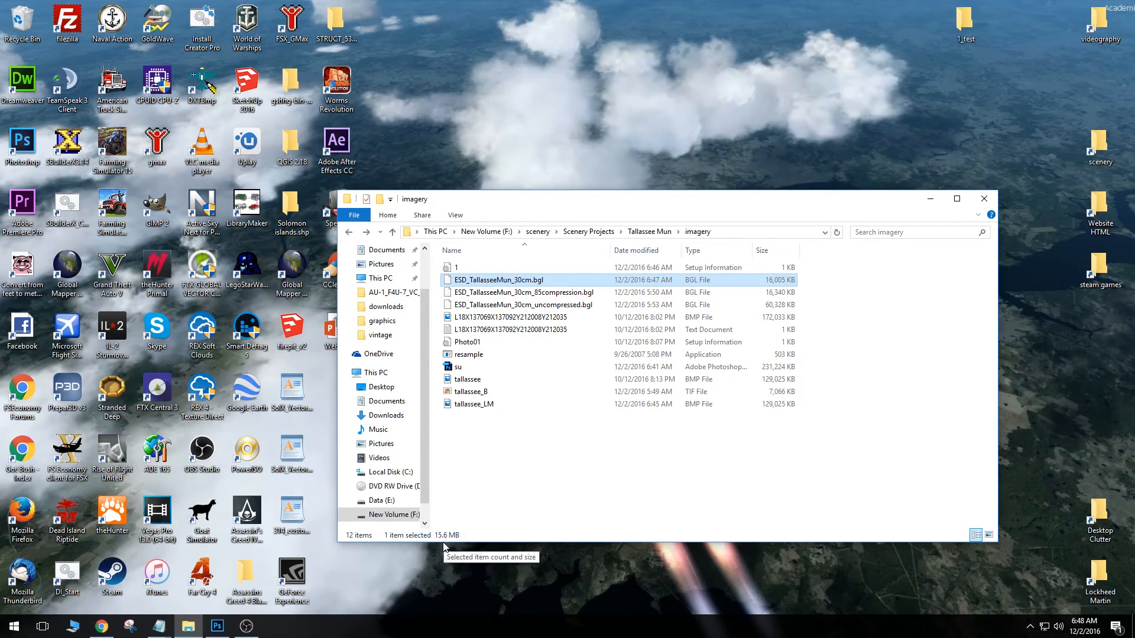
click(527, 294)
click(526, 282)
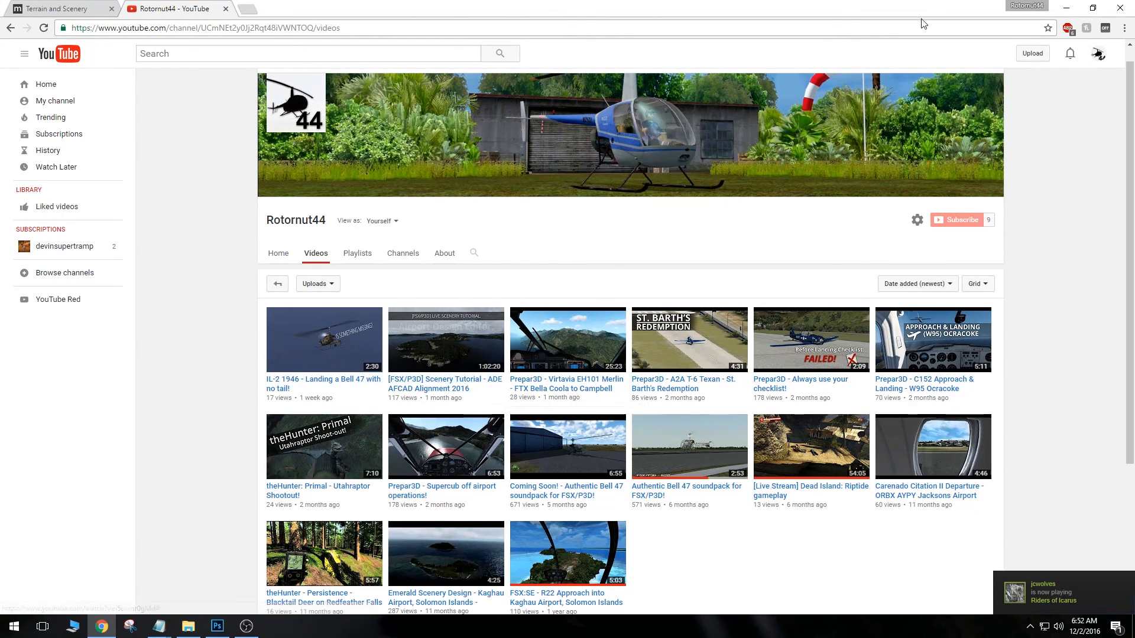
Minimize the browser window showing the YouTube channel to return to the desktop
click(1065, 11)
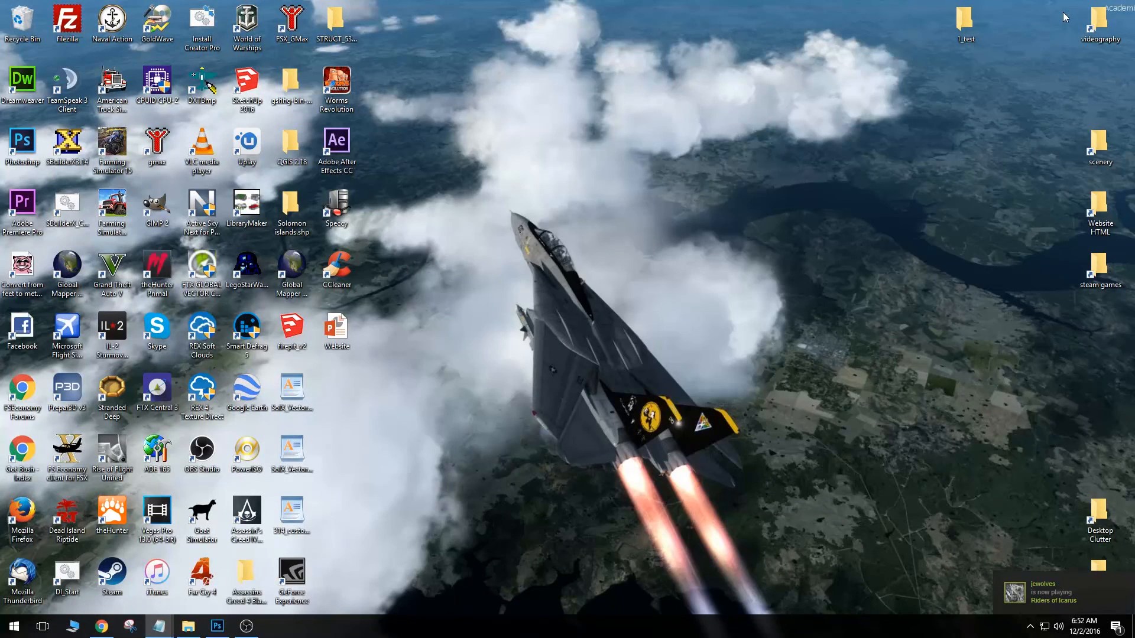